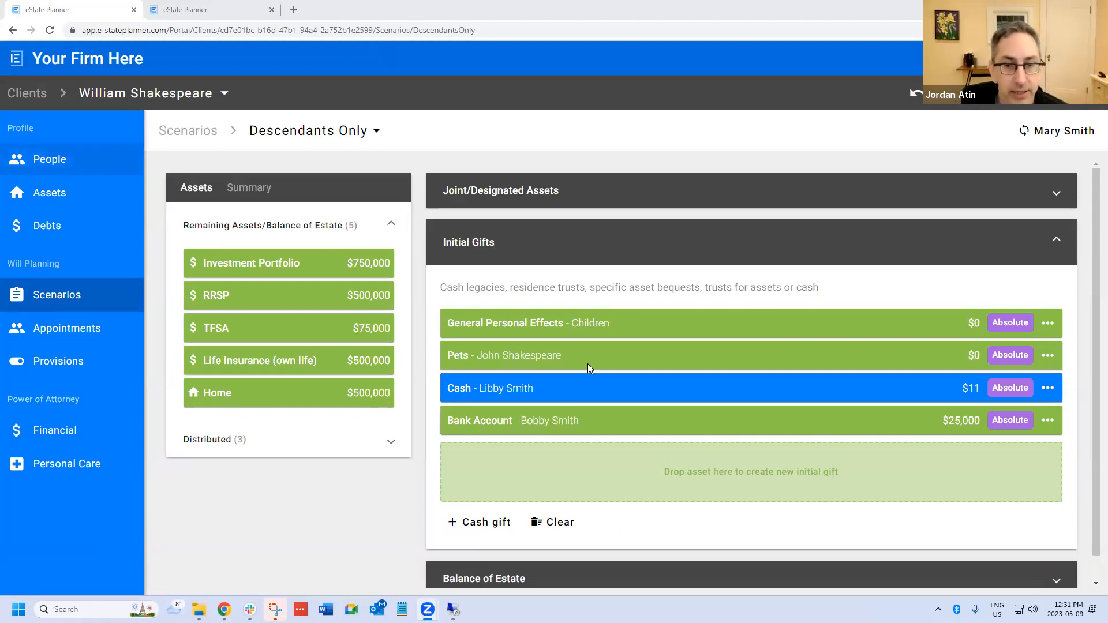
- Open the $11 cash gift under Initial Gifts and set its condition type to None
click(589, 387)
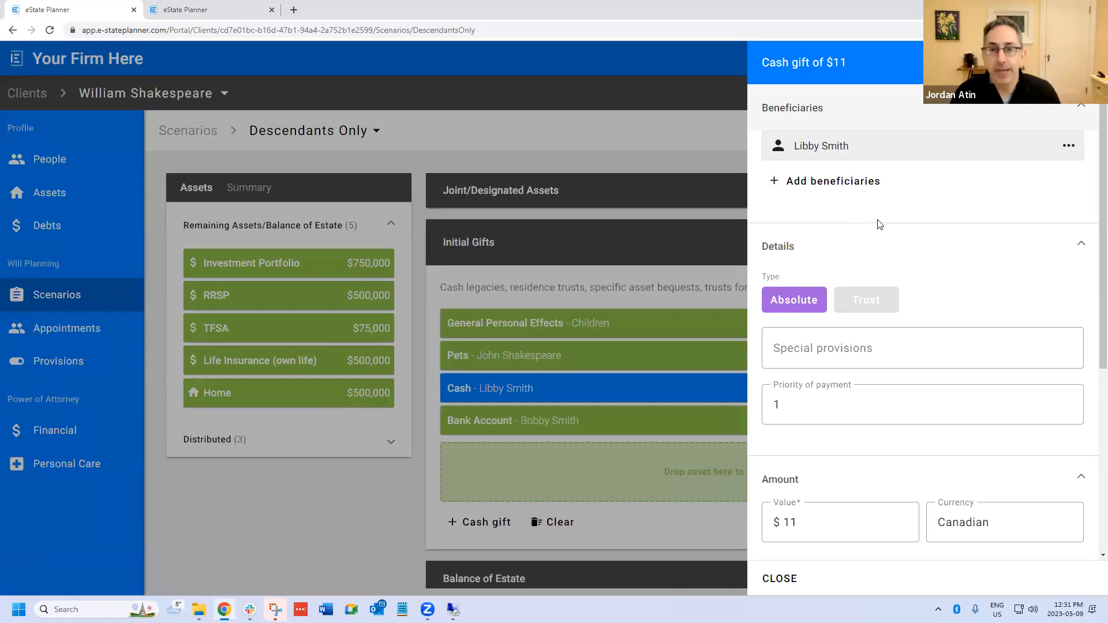
scroll(935, 295, down, 3)
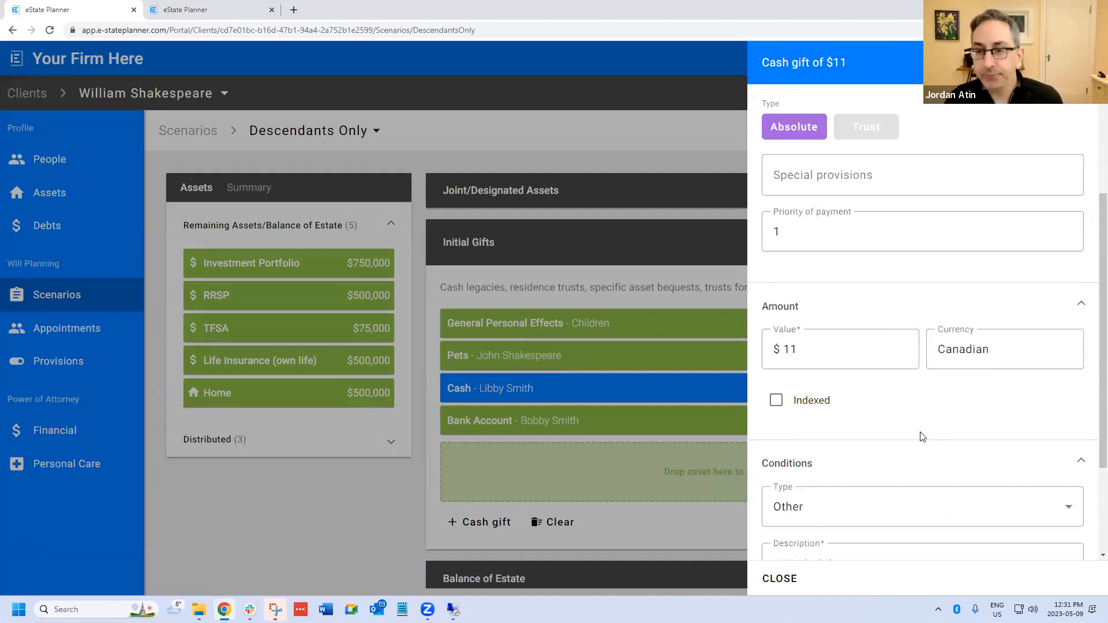
click(961, 459)
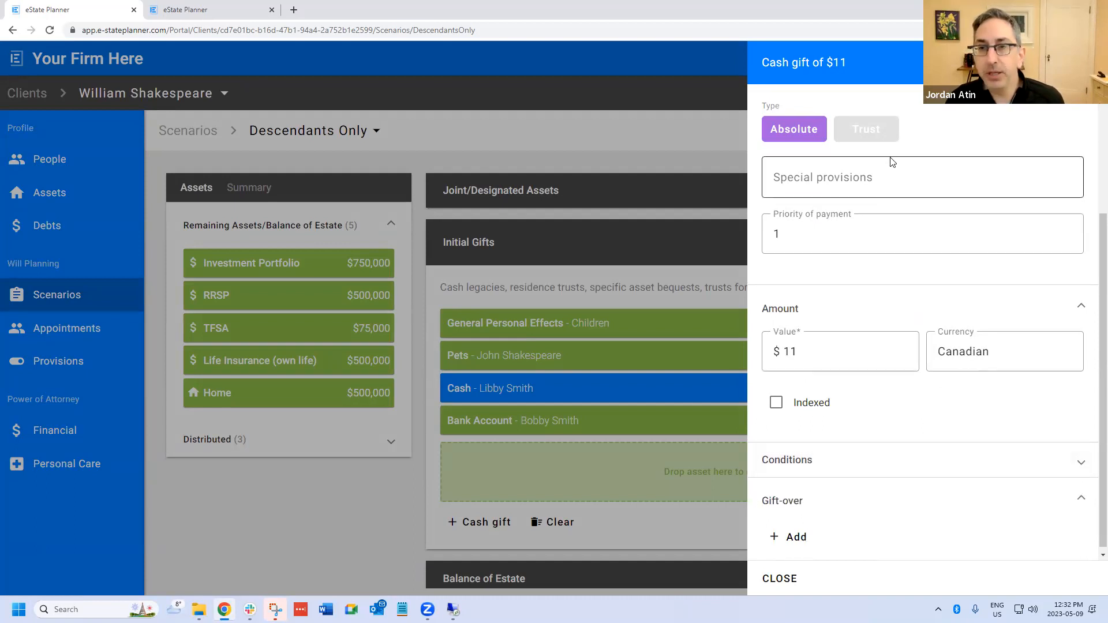
scroll(894, 162, up, 3)
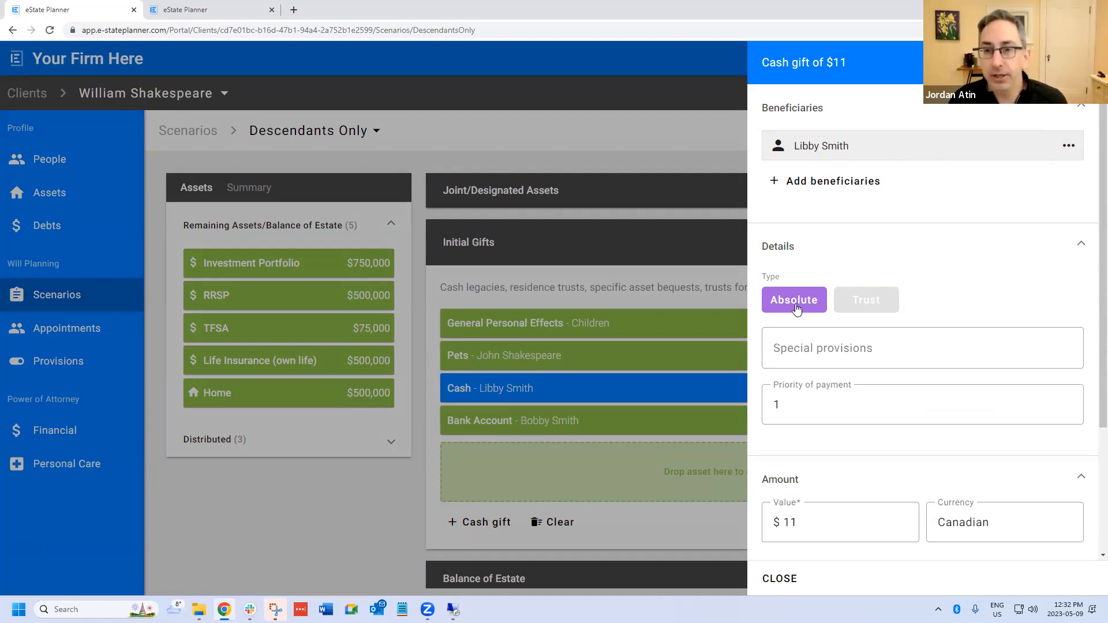
scroll(848, 362, down, 1)
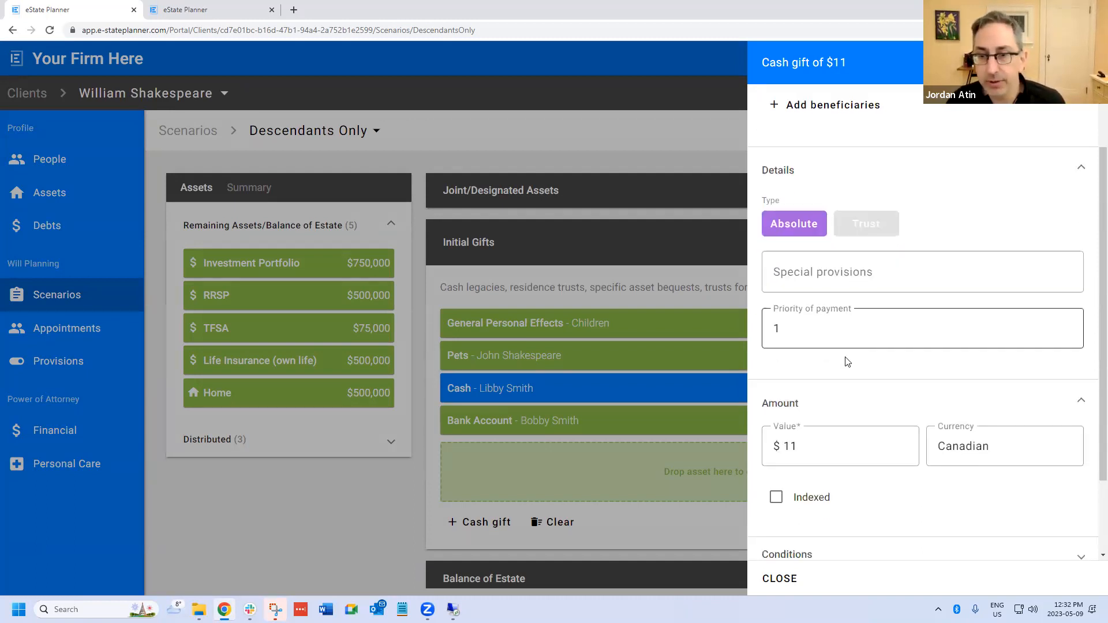
scroll(847, 362, down, 2)
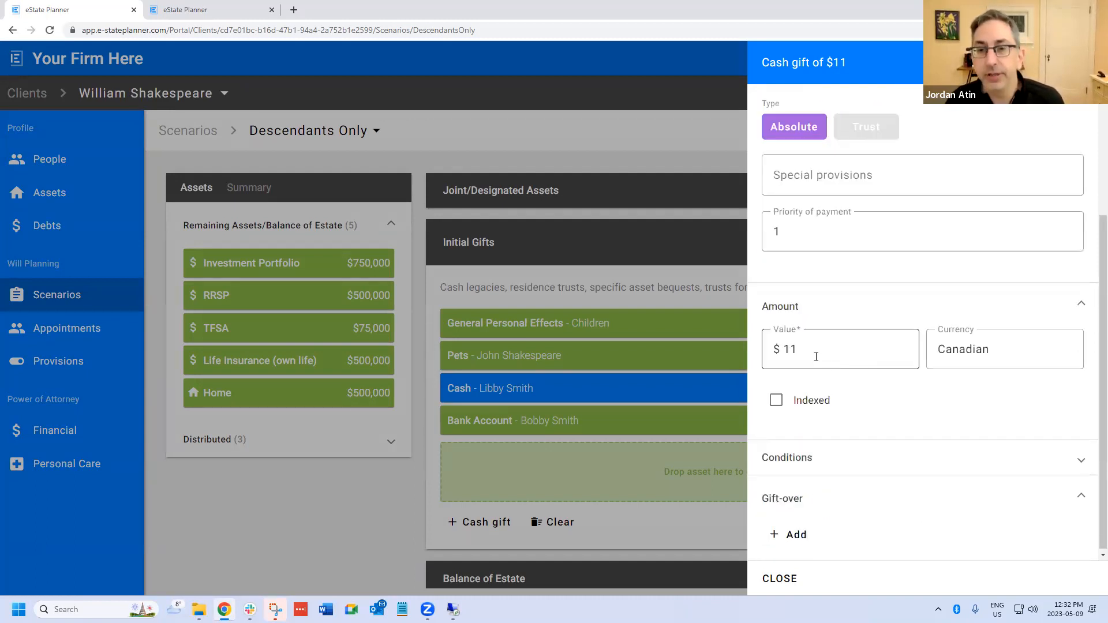
click(830, 456)
click(835, 496)
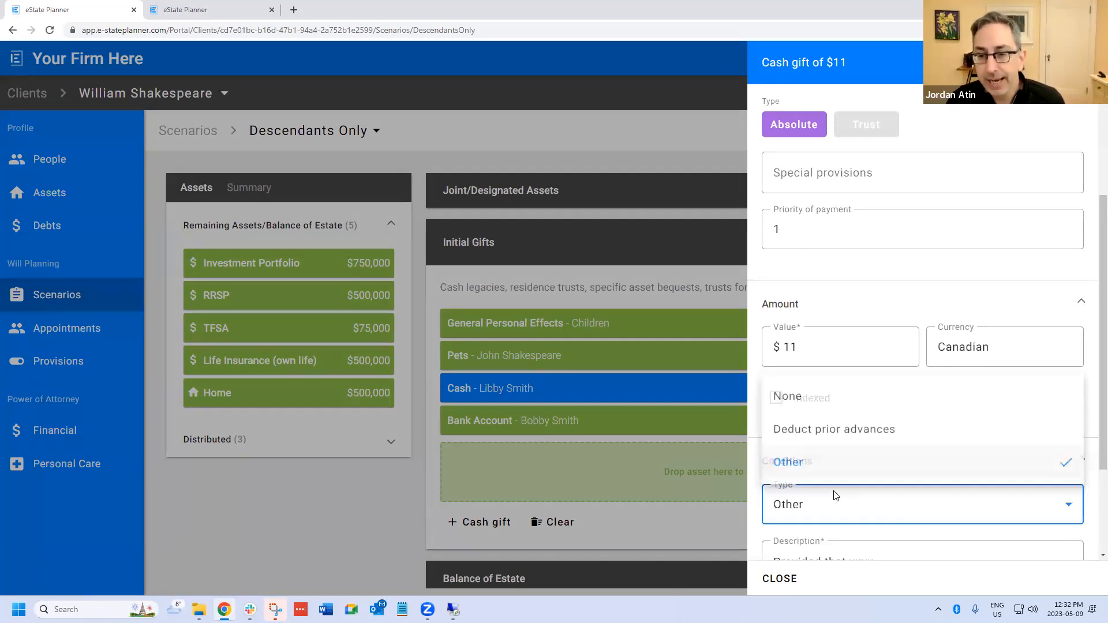
click(819, 396)
scroll(884, 468, down, 1)
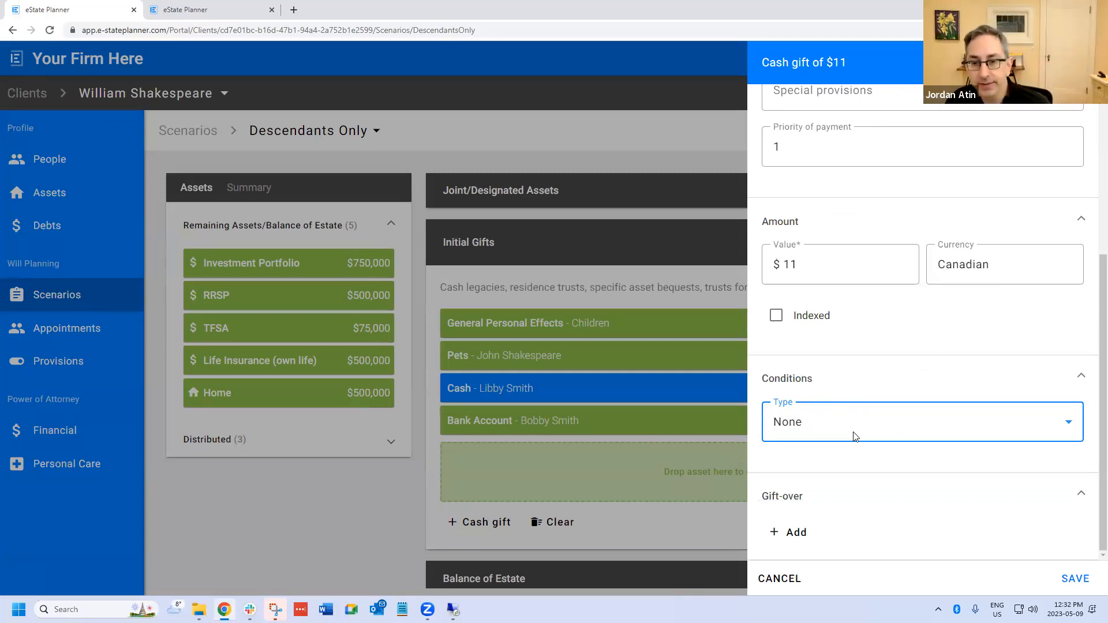
- Set the cash gift's condition type to Other with the description "If I die after 2025" and save the gift
click(860, 429)
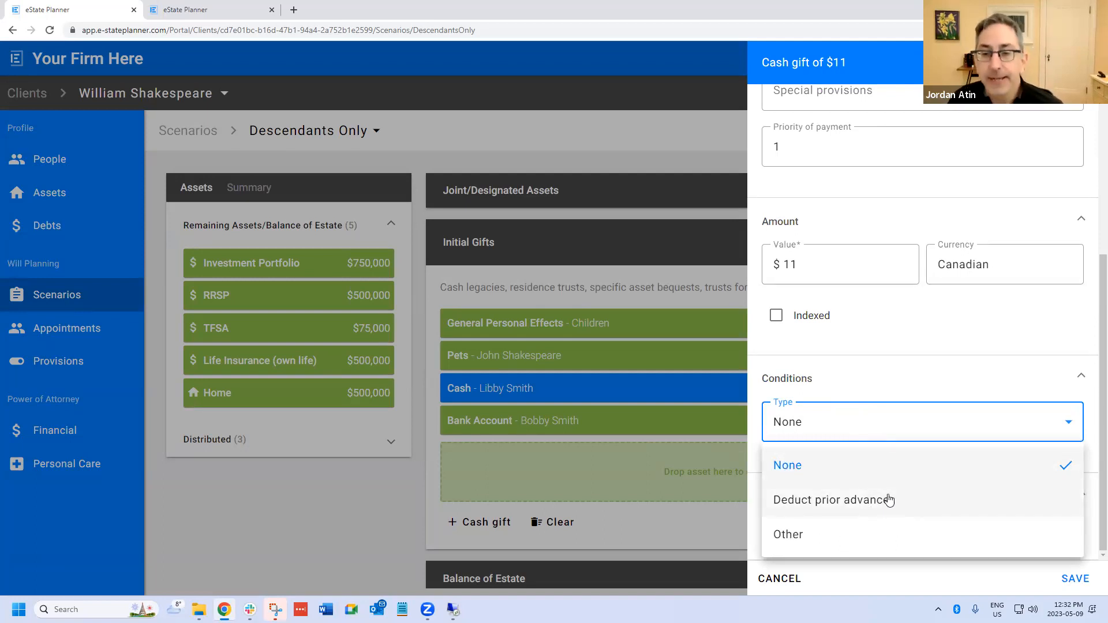
click(820, 539)
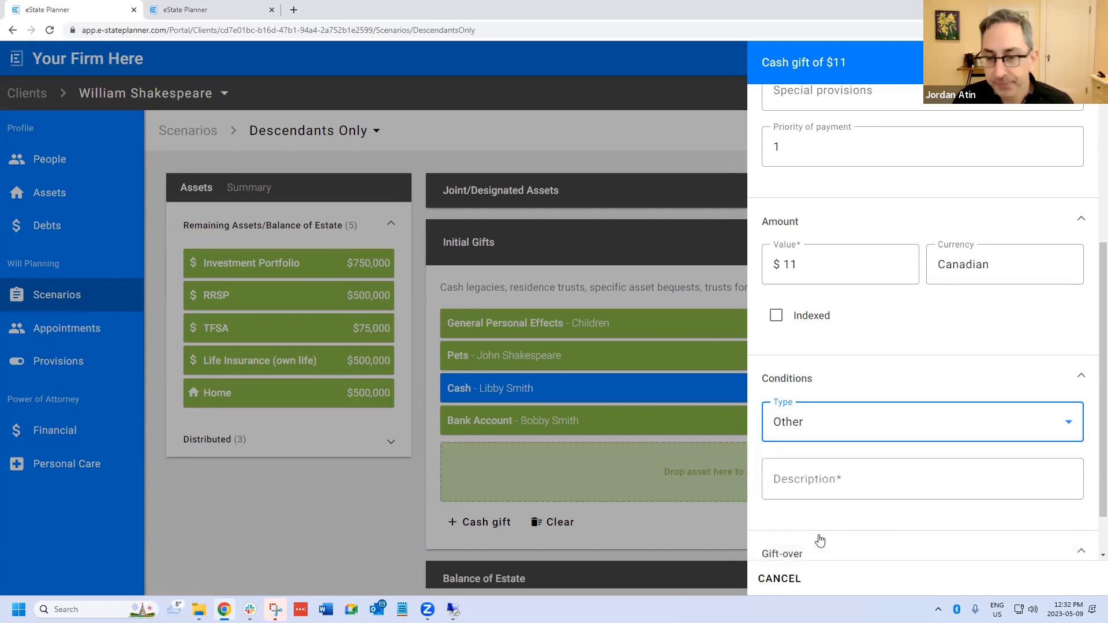
click(815, 486)
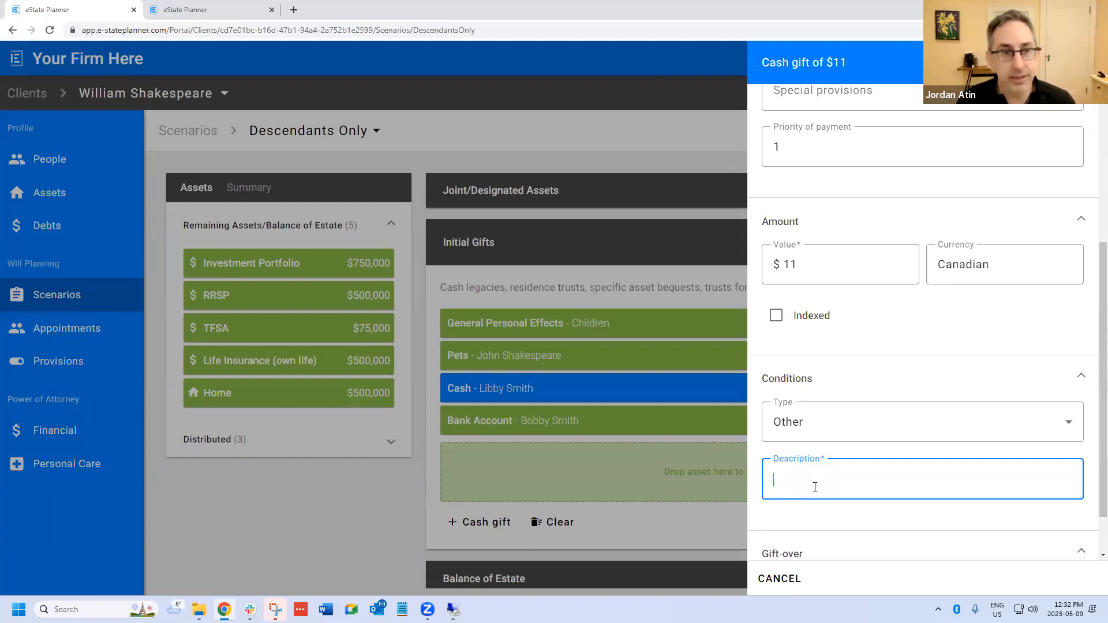
text(If)
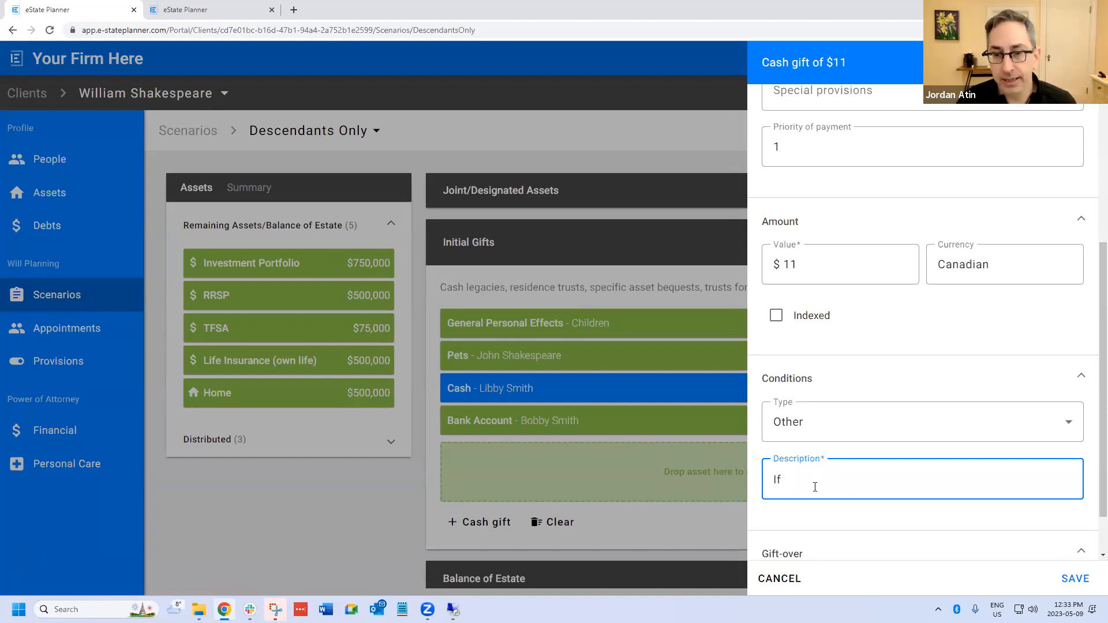
text( it)
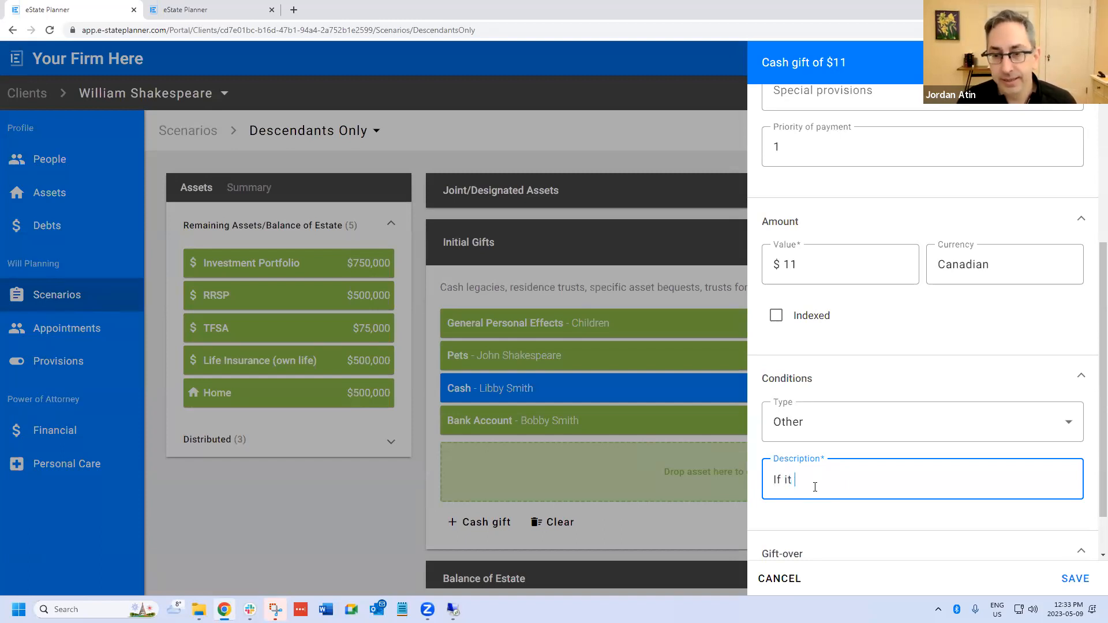
text( is at)
key(BackSpace)
key(BackSpace)
key(BackSpace)
key(BackSpace)
key(BackSpace)
key(BackSpace)
key(BackSpace)
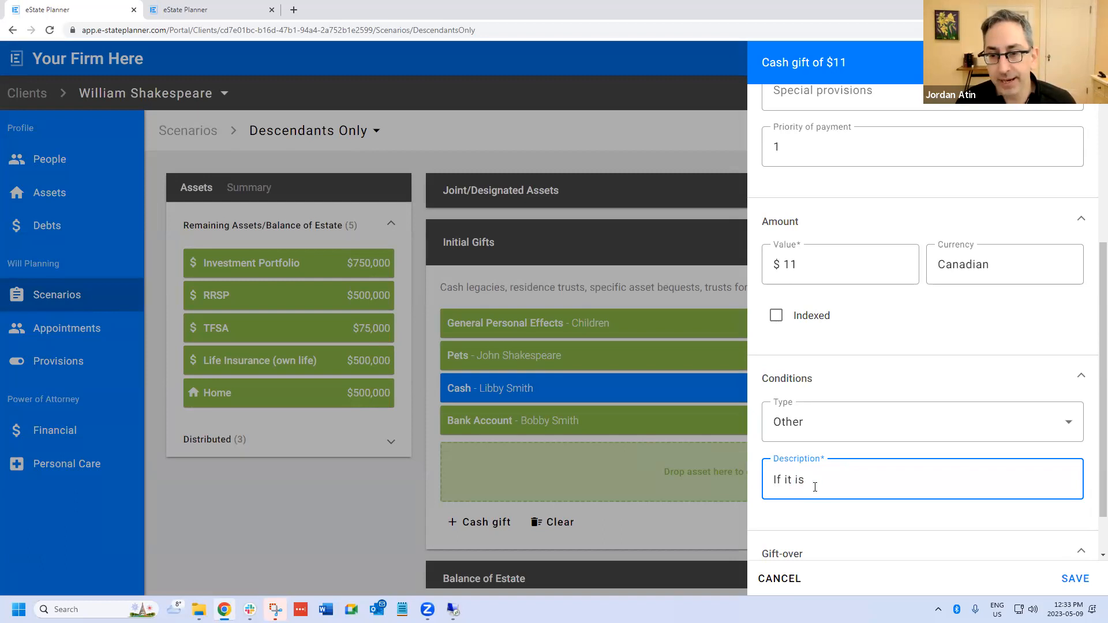
text(die )
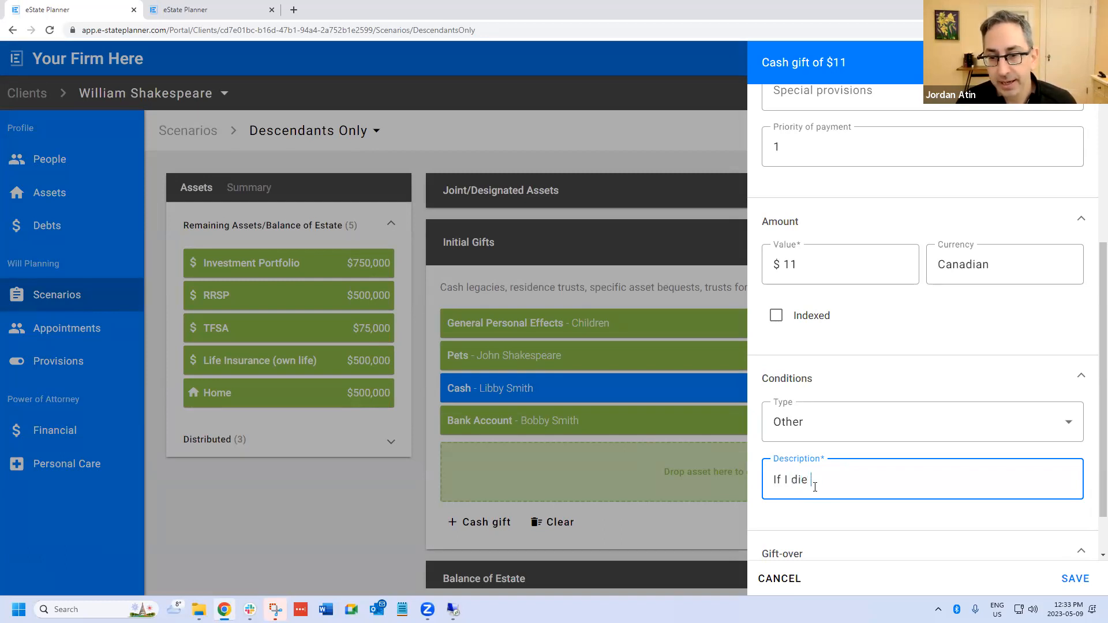
text(after 2025)
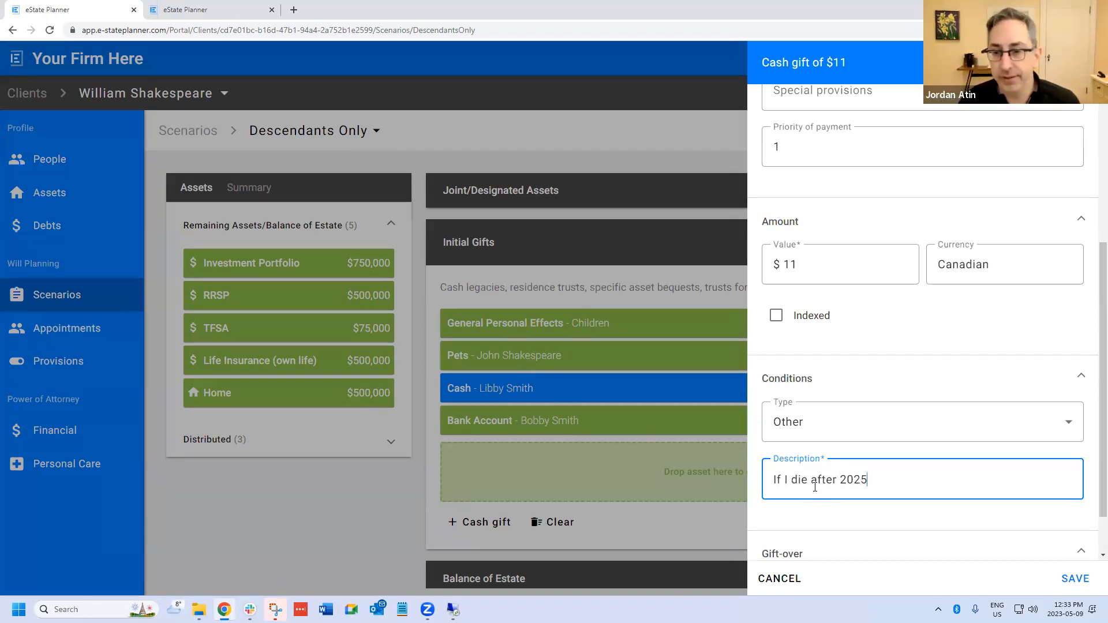
scroll(902, 460, down, 1)
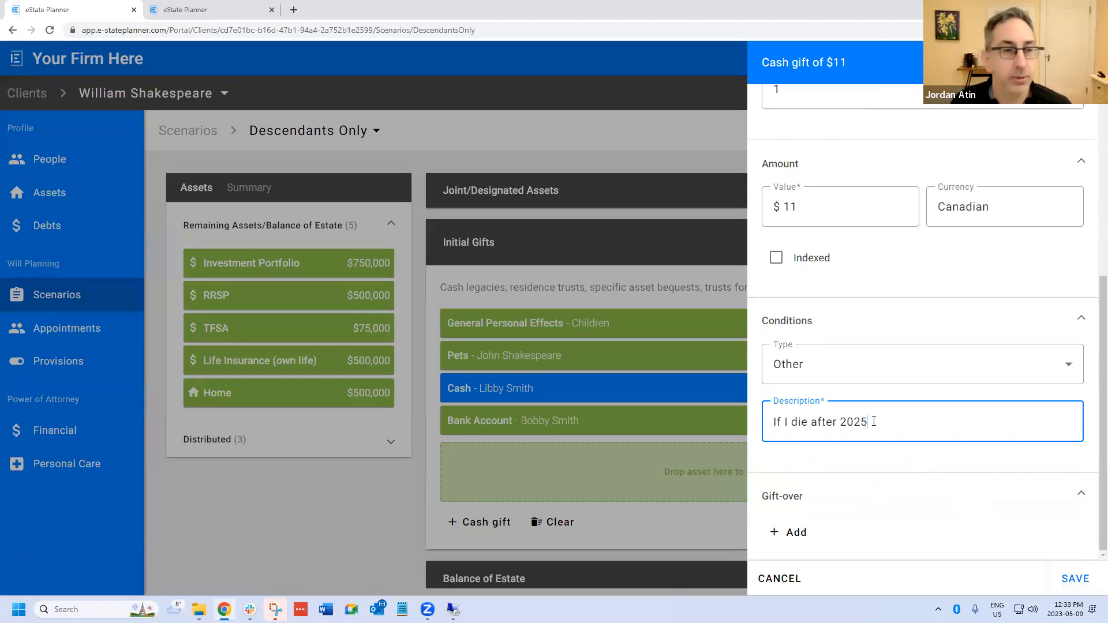
click(1075, 579)
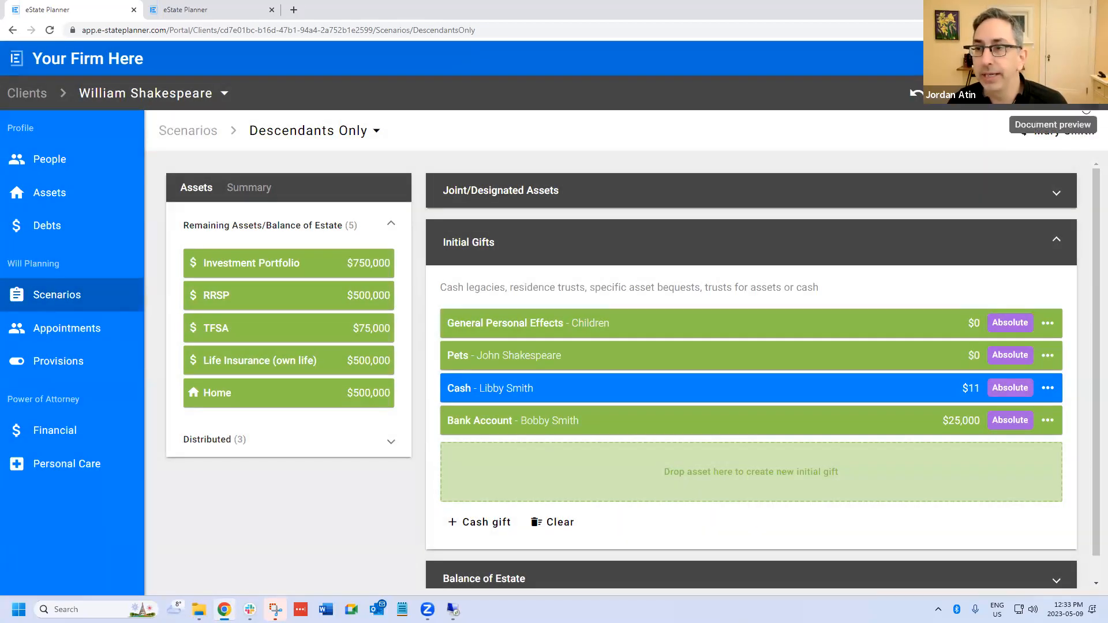
- Show the Short Will preview at the initial gifts clause and refresh it with the new condition
click(1087, 111)
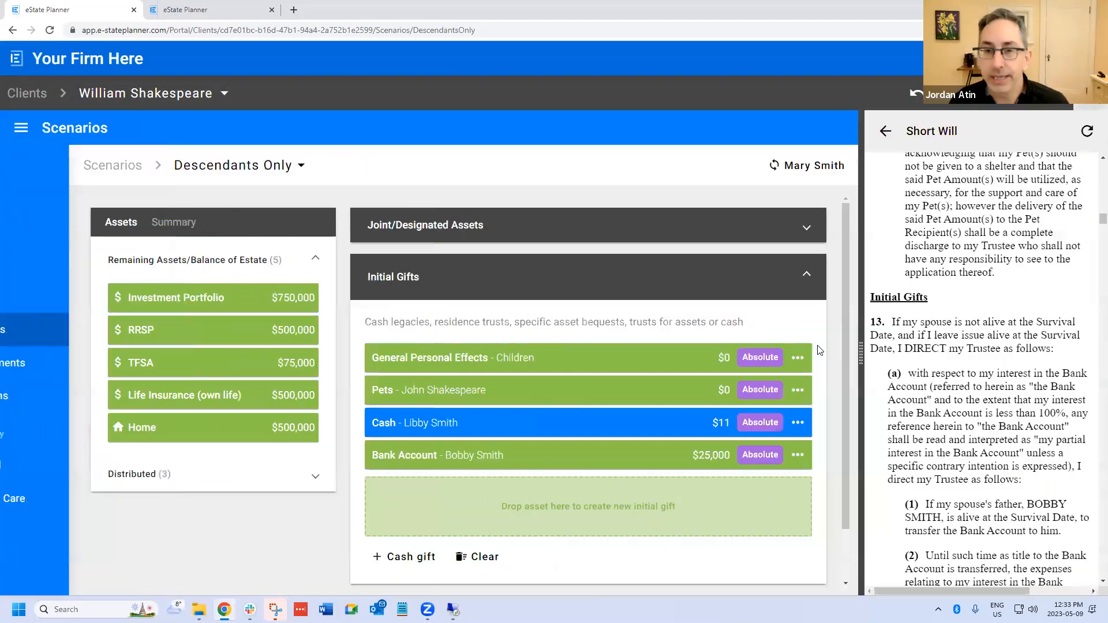
scroll(890, 420, down, 2)
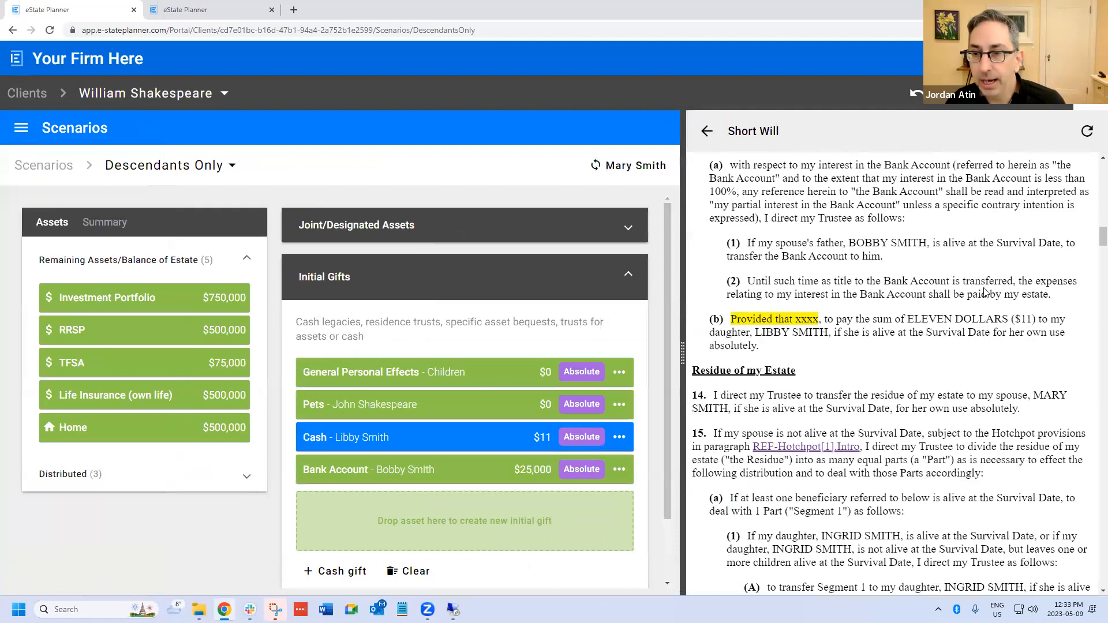
click(1087, 132)
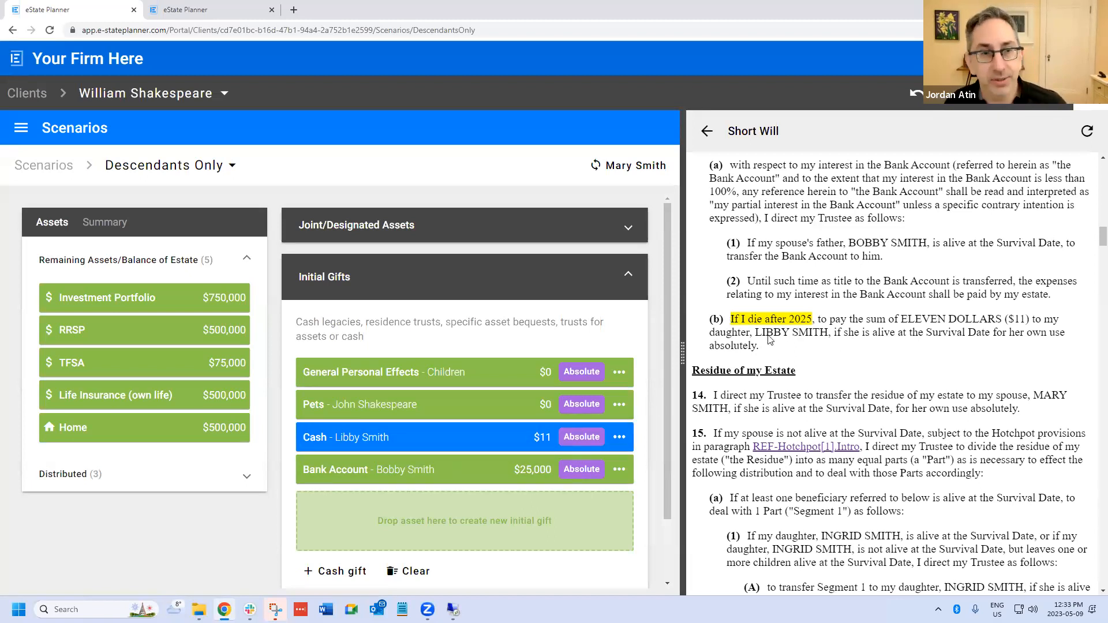
- Review the $11 cash gift's condition type and description against the will clause, and close the gift
click(585, 437)
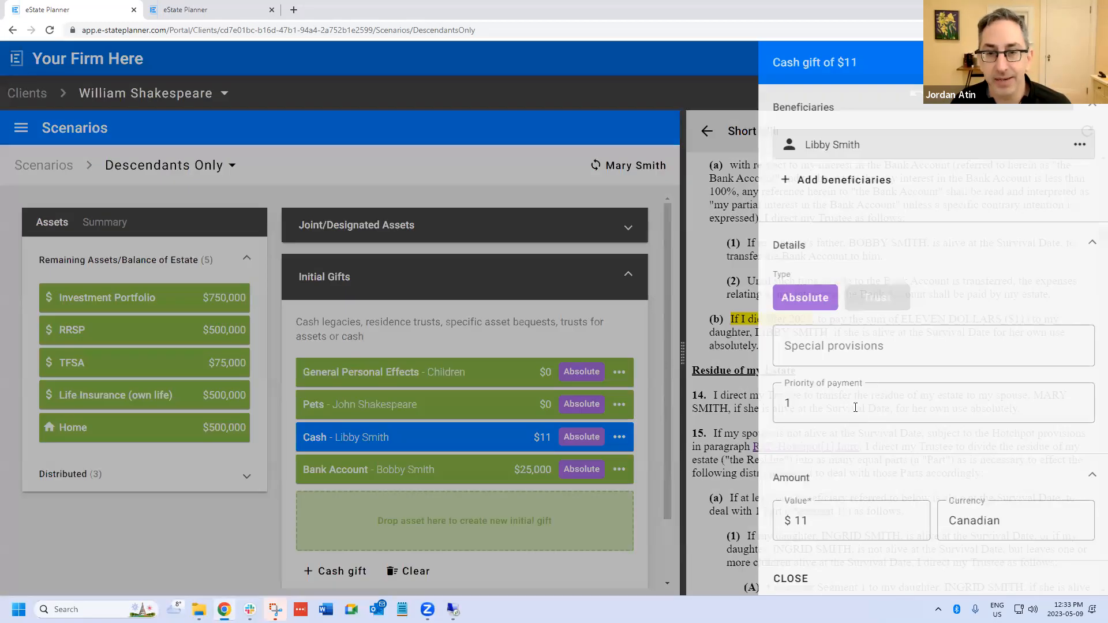
scroll(882, 479, down, 5)
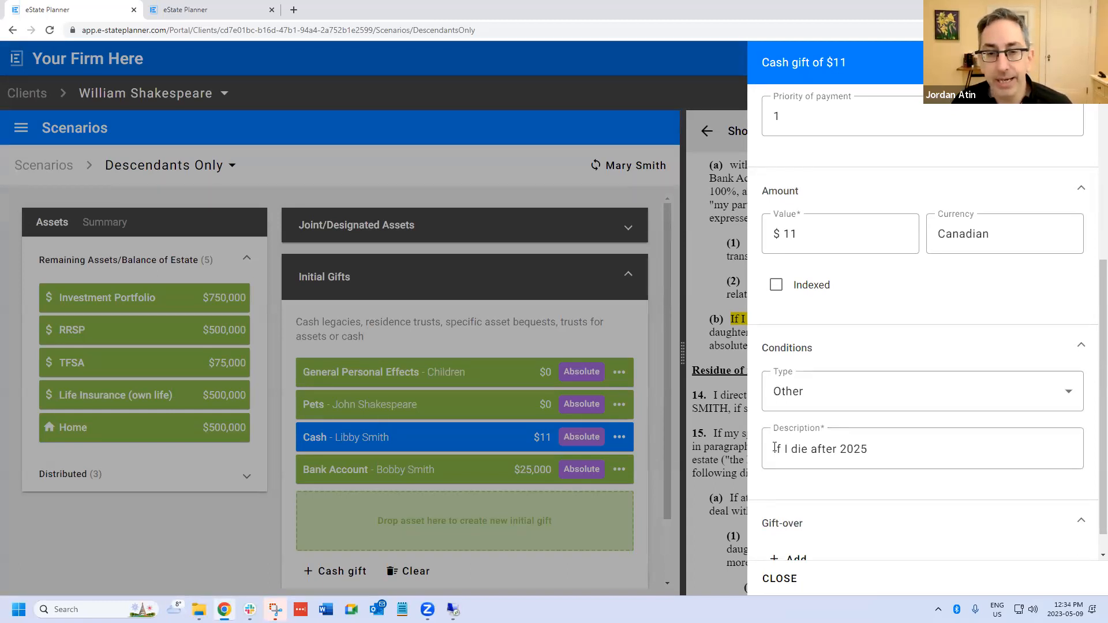
click(780, 579)
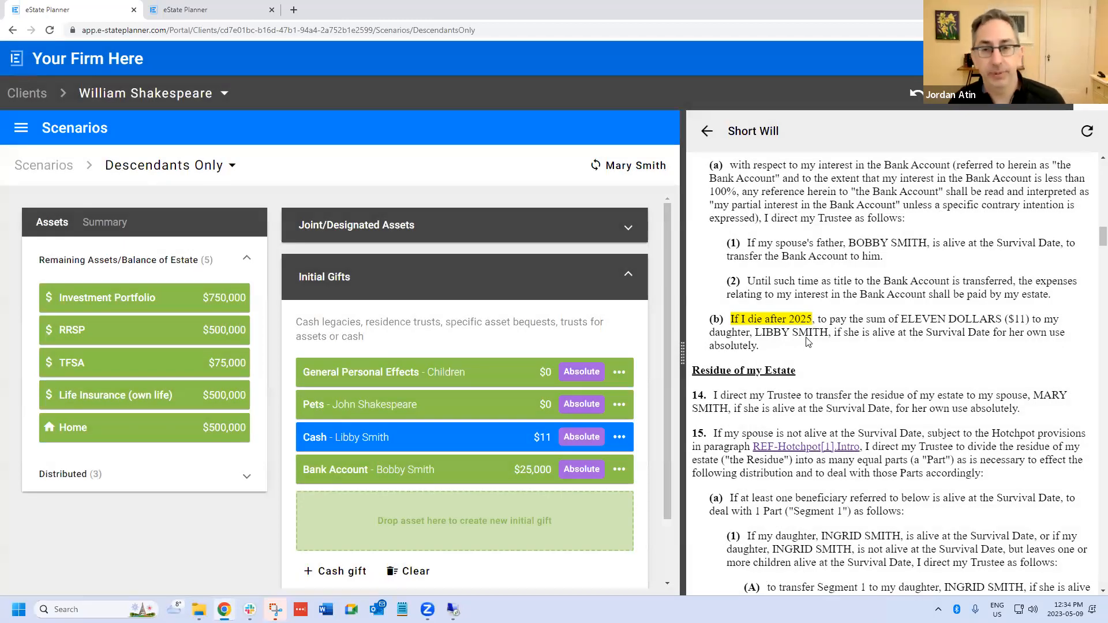
click(497, 432)
scroll(866, 497, down, 5)
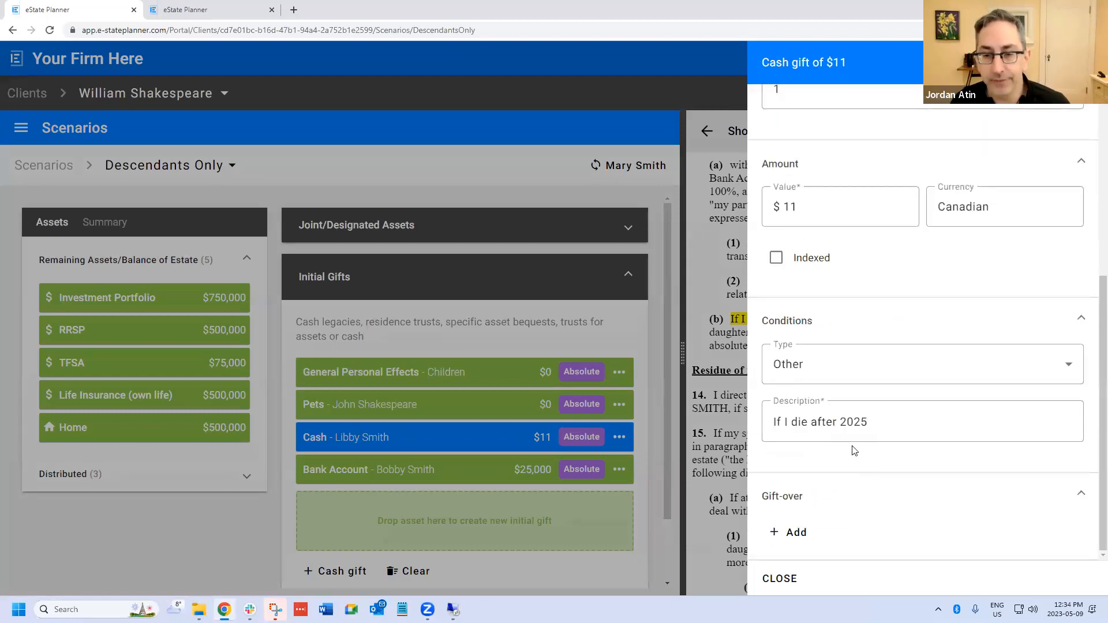
click(787, 582)
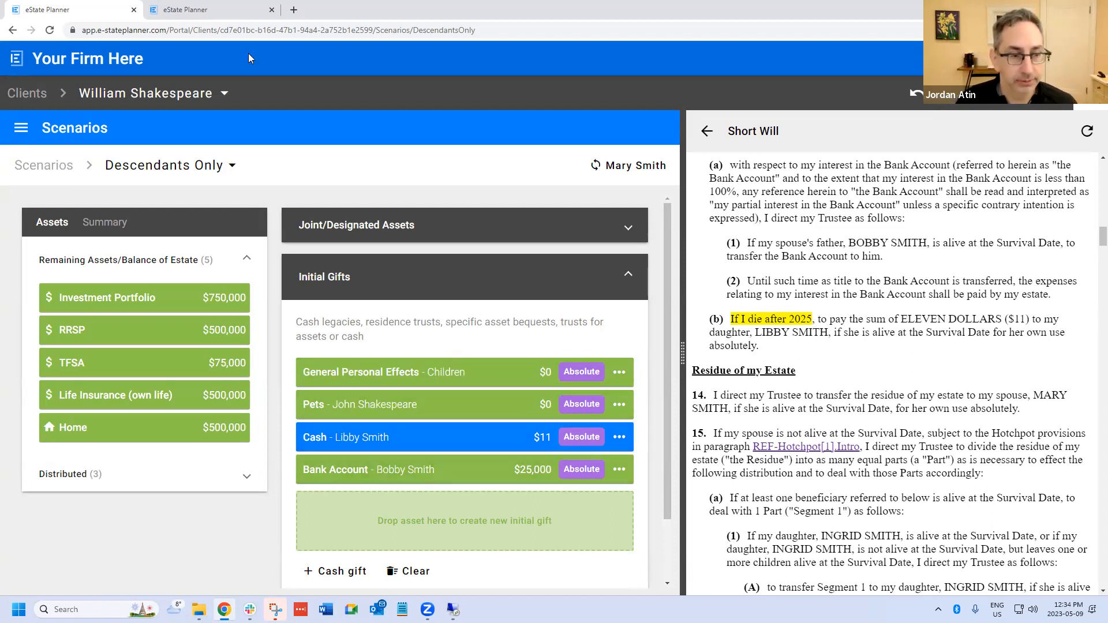
- Examine which conditions can be added to the Bank Account gift, and close it without adding one
click(398, 470)
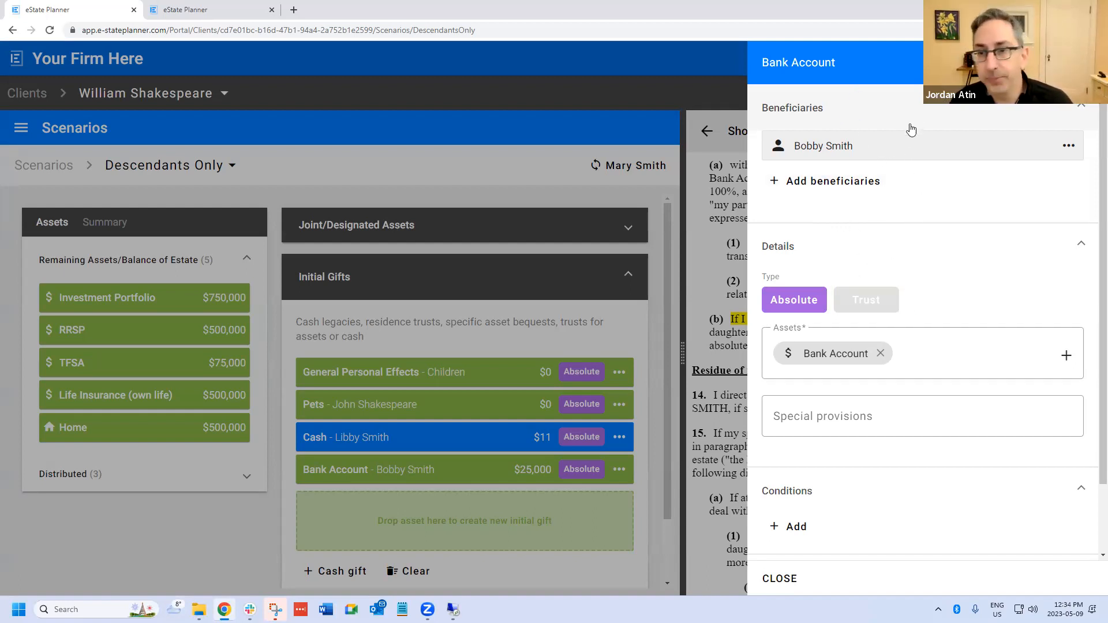
scroll(811, 316, down, 2)
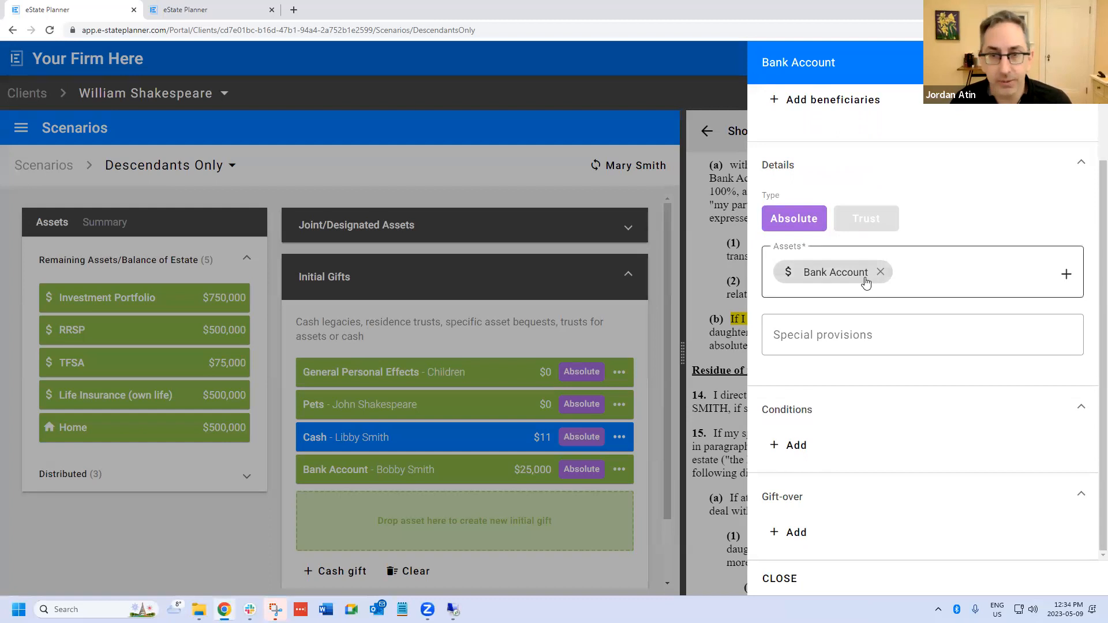
click(791, 455)
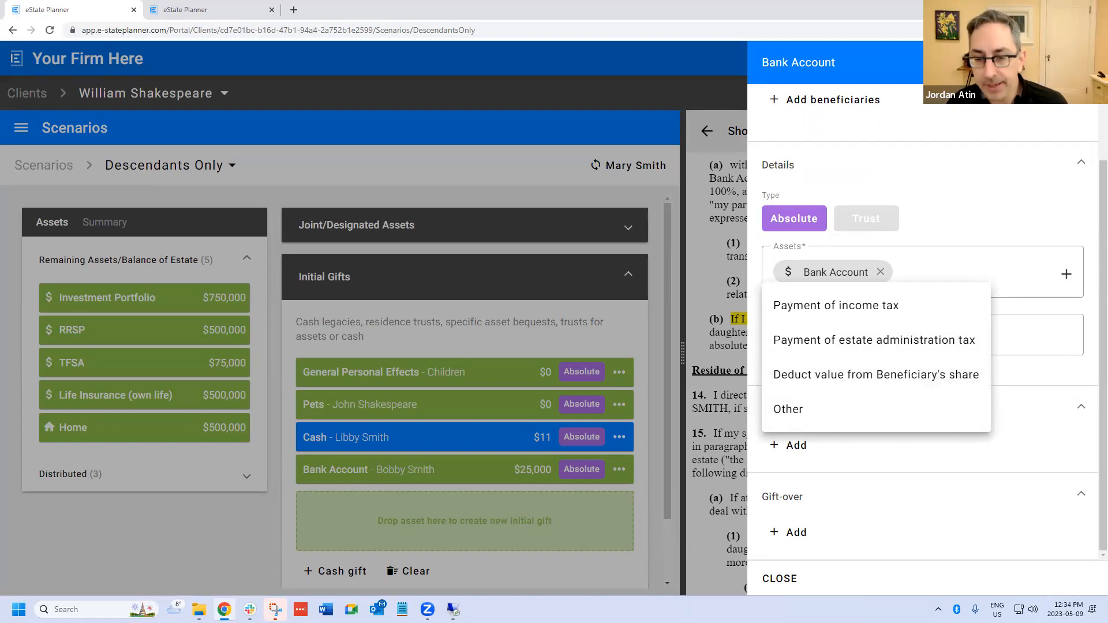
click(768, 580)
click(768, 580)
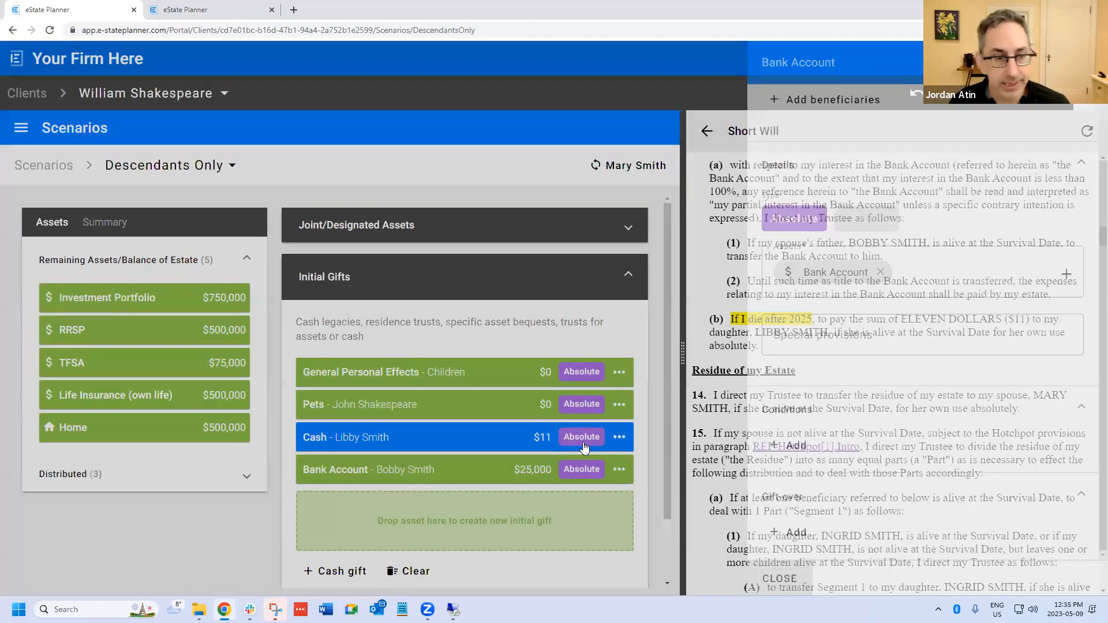
- Remove the Bank Account gift from the initial gifts
click(619, 470)
mouse_move(664, 439)
click(667, 397)
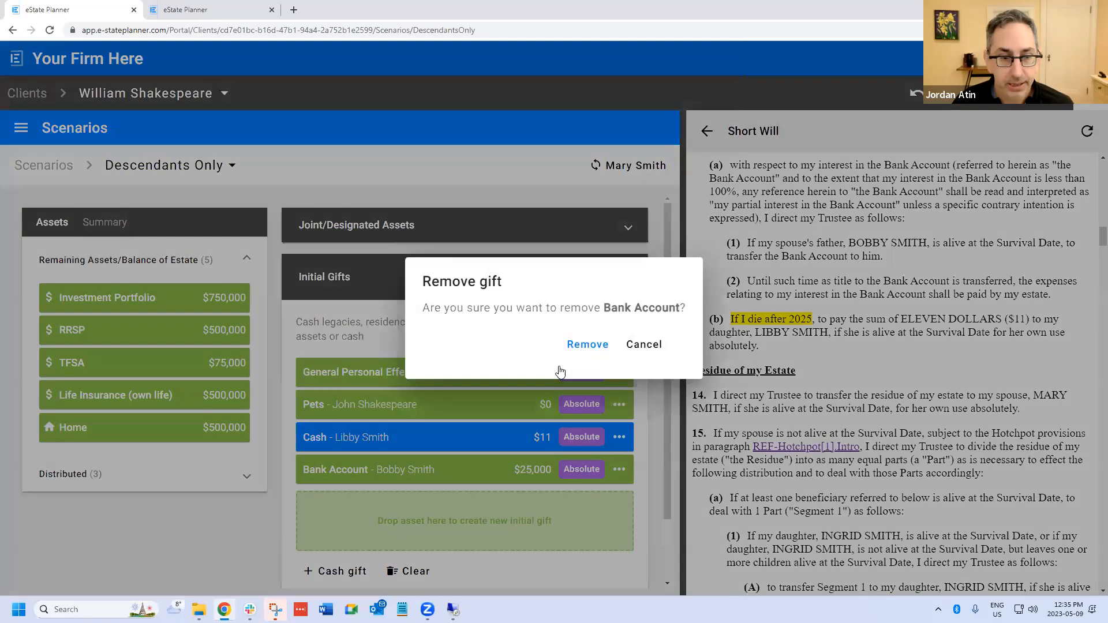
click(587, 345)
- Start a new initial gift of the Home and select the person listed as not related as its beneficiary
drag(66, 459, 370, 484)
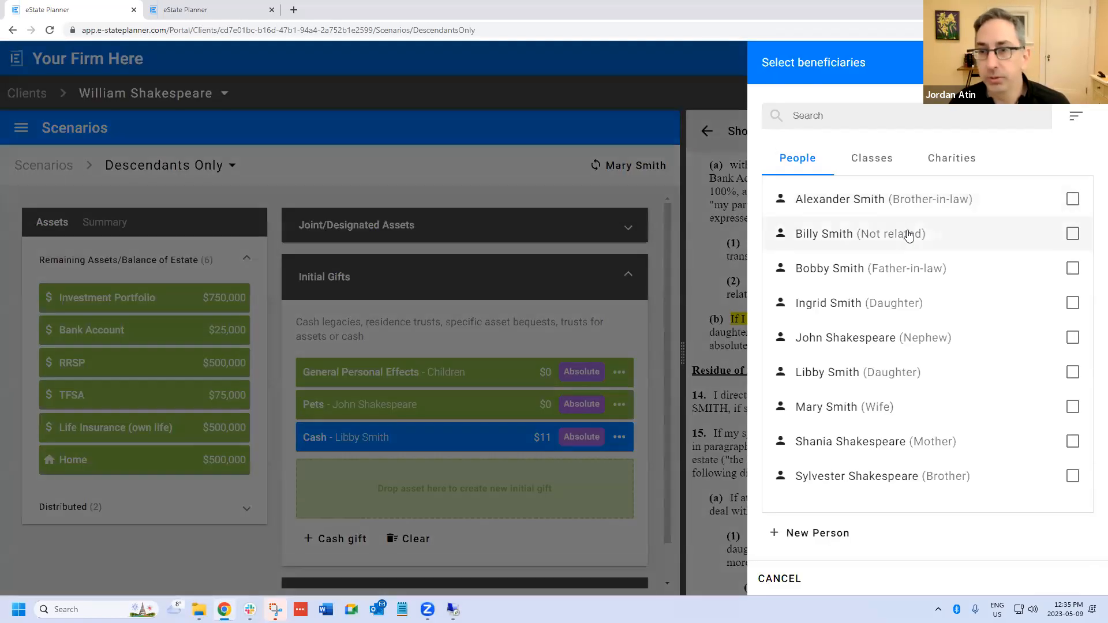
click(908, 237)
click(1075, 579)
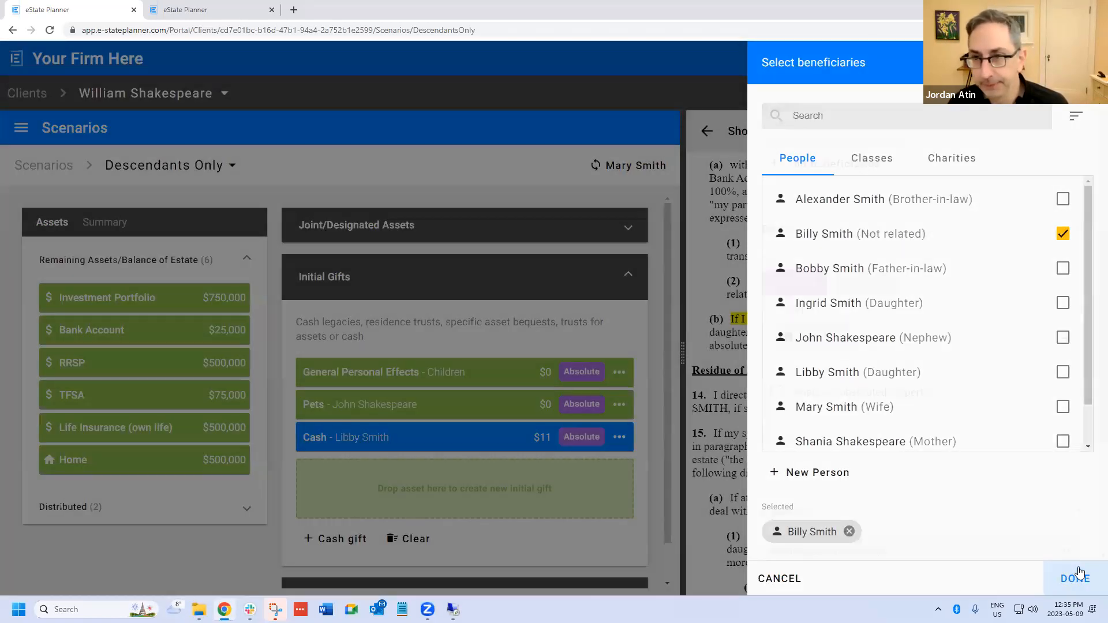
- Examine which further conditions can be attached to the Home gift, without adding one
scroll(907, 366, down, 3)
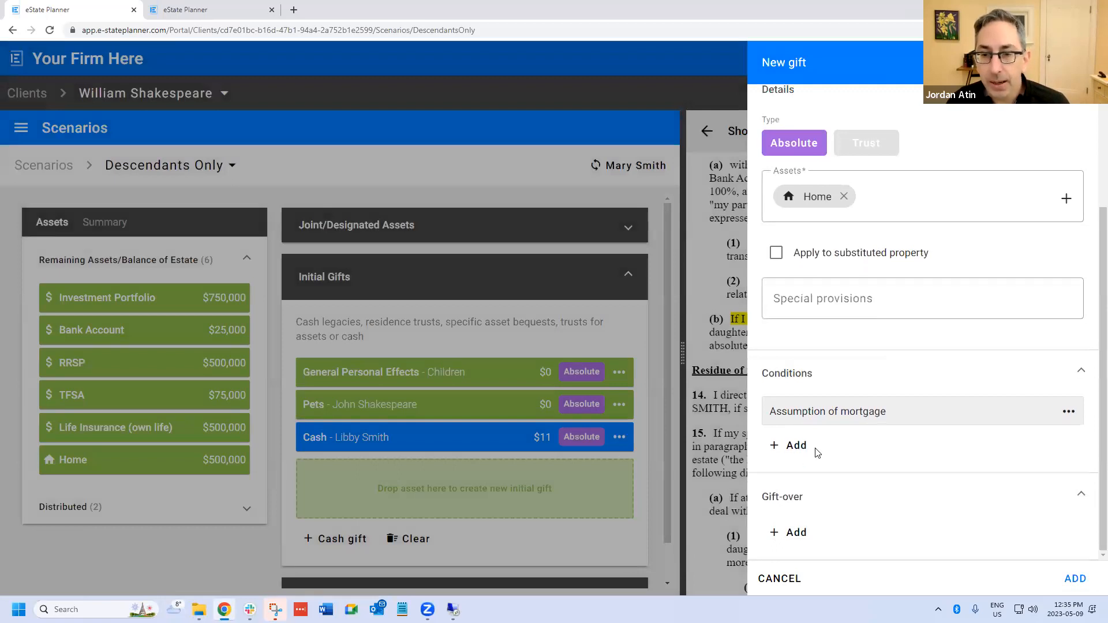
click(777, 447)
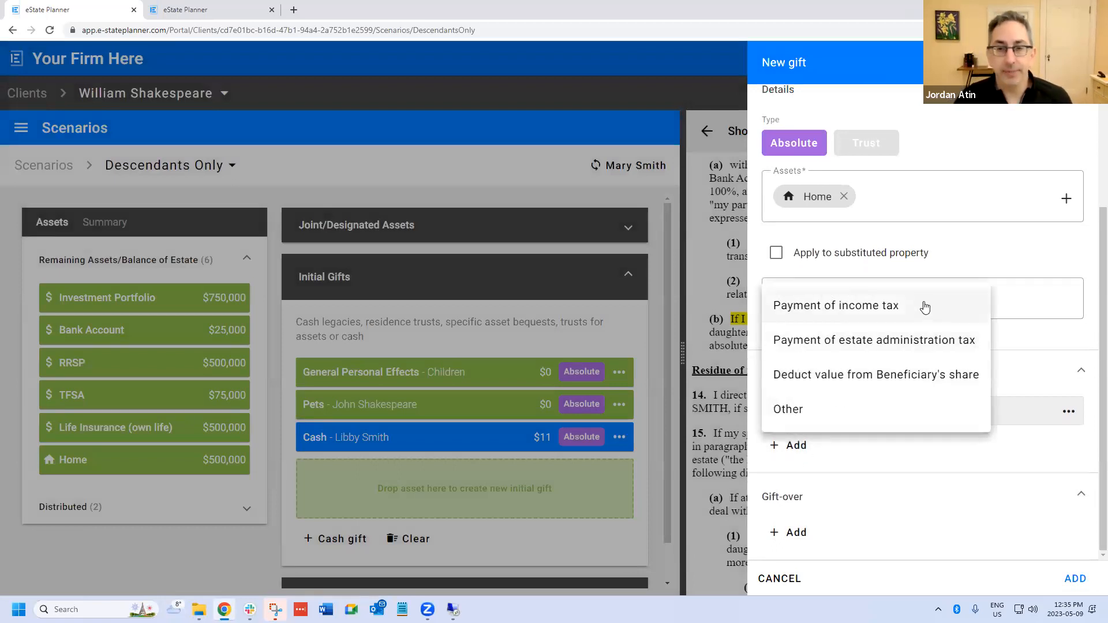
click(1030, 452)
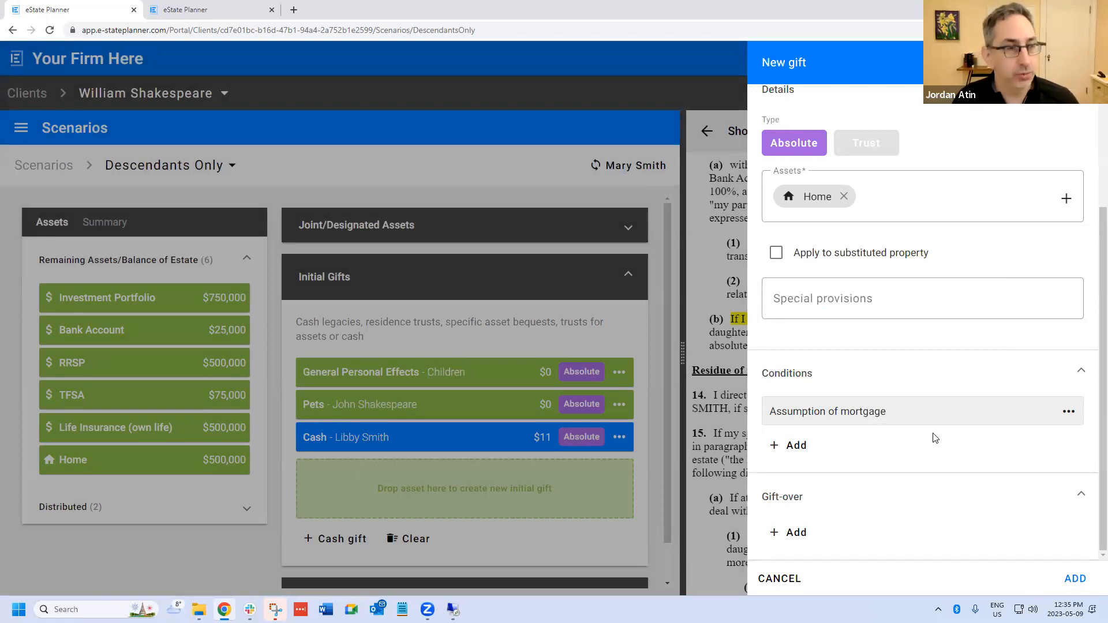
- Remove the Home gift's Assumption of mortgage condition and add the same condition back
click(1068, 414)
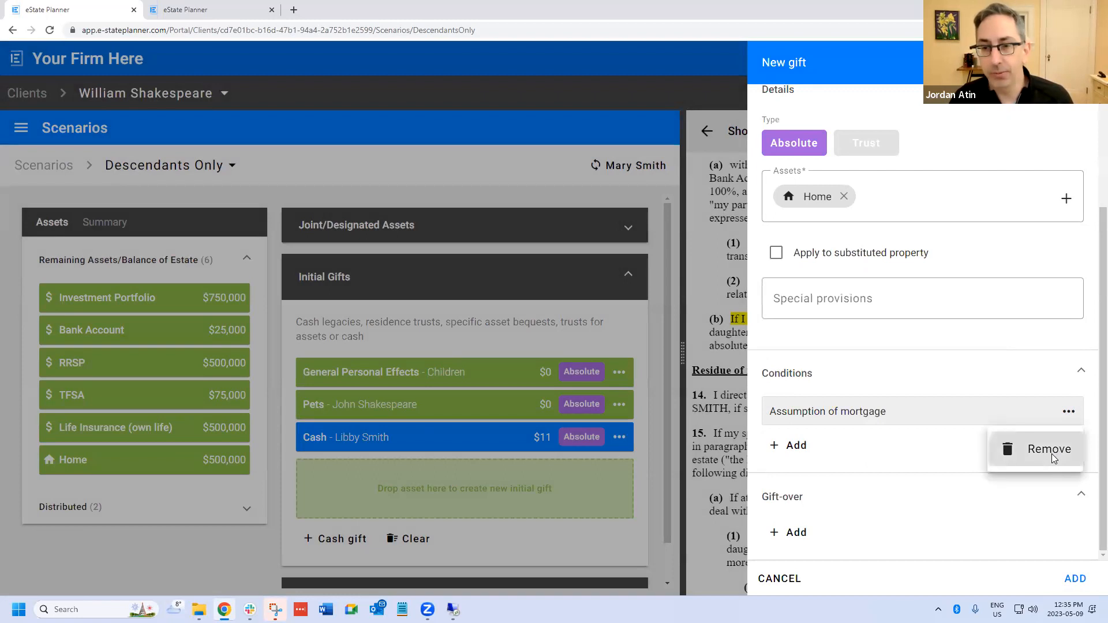
click(1052, 454)
click(809, 448)
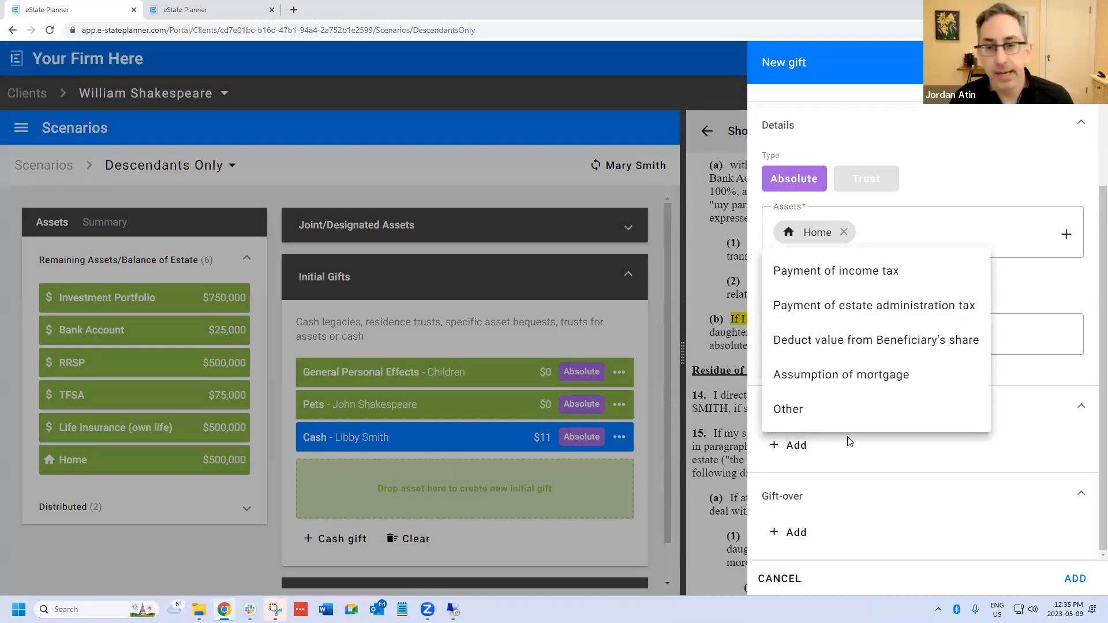
click(887, 386)
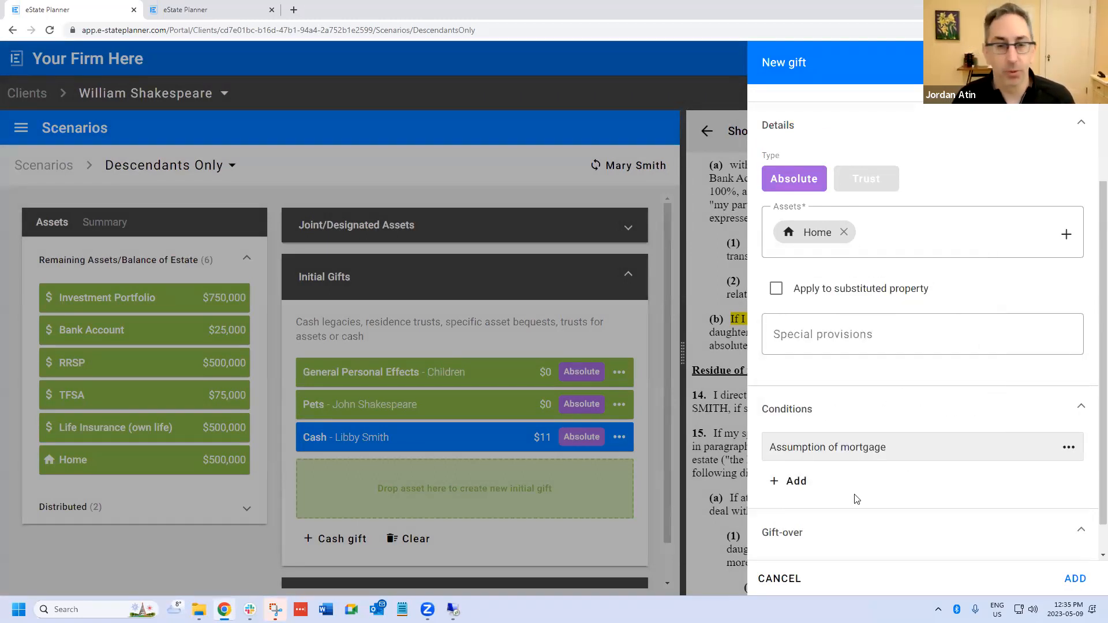
- Add the Payment of income tax and Payment of estate administration tax conditions to the Home gift
click(801, 485)
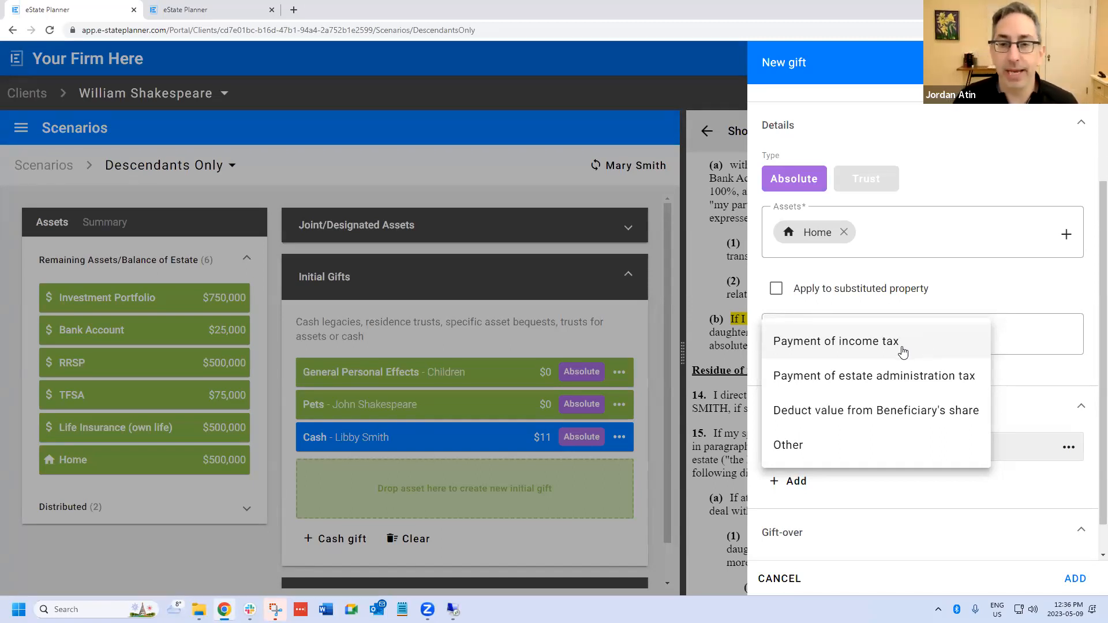
click(904, 351)
scroll(842, 476, down, 1)
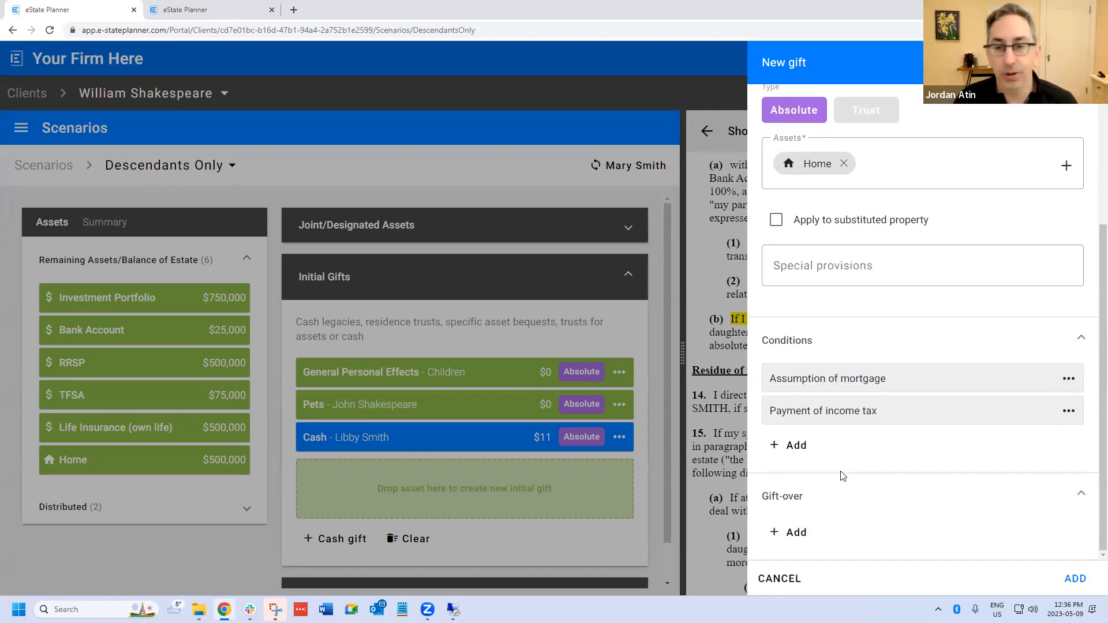
click(801, 447)
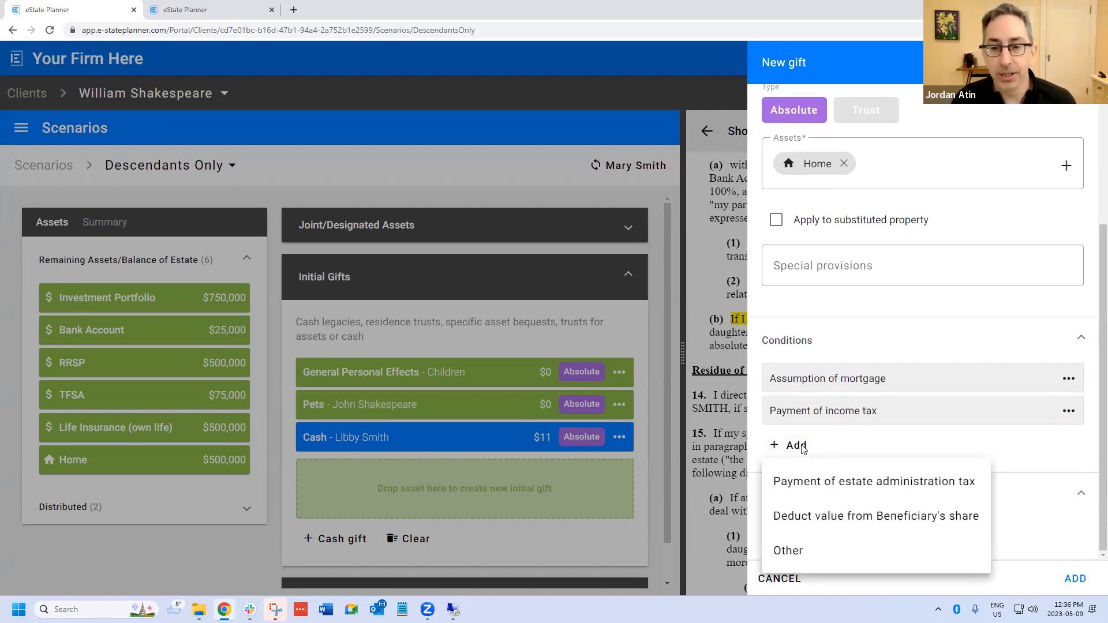
click(862, 488)
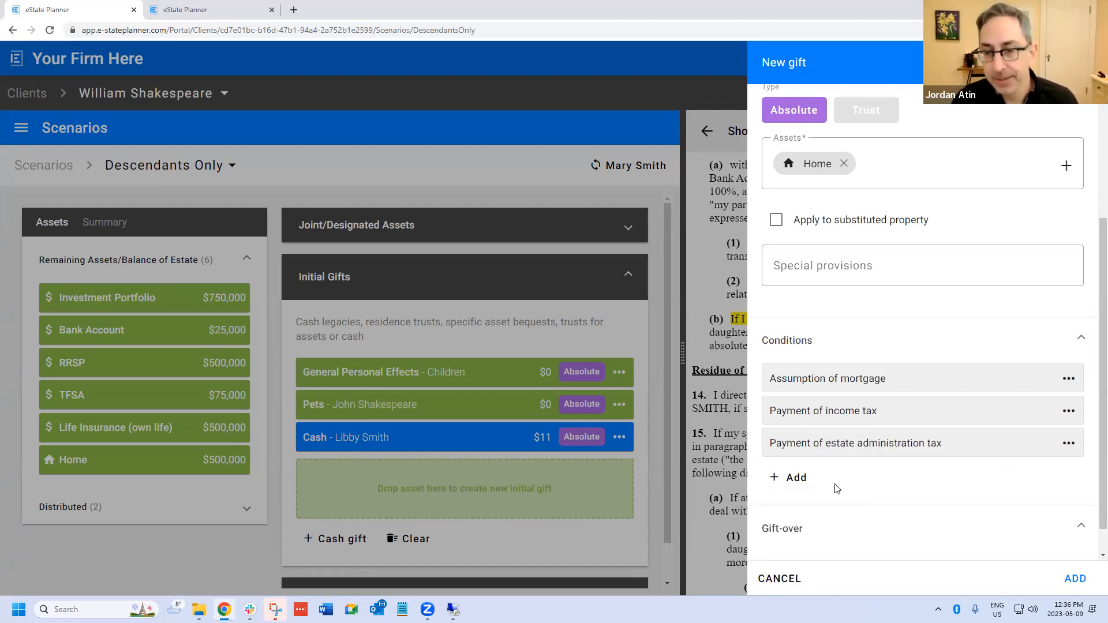
- Attach an Other condition reading "On condition that they are drug free......" and add the Home gift to the initial gifts
click(802, 486)
click(808, 547)
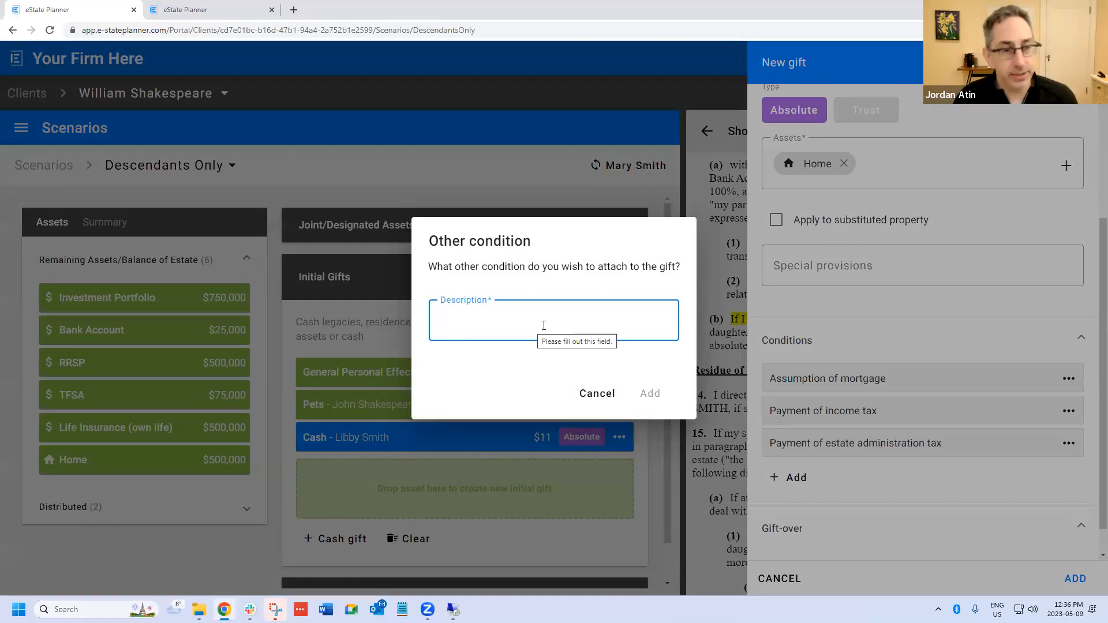
text(On condition that)
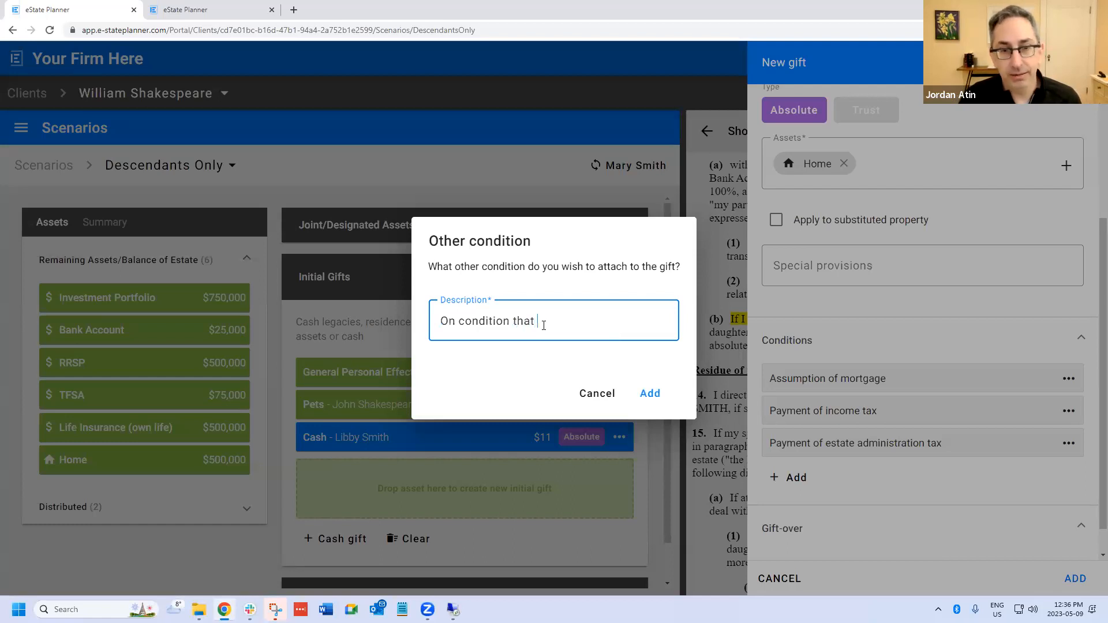
key(BackSpace)
key(BackSpace)
key(BackSpace)
key(BackSpace)
key(BackSpace)
key(BackSpace)
key(BackSpace)
key(BackSpace)
key(BackSpace)
text(ion that they are drug free......)
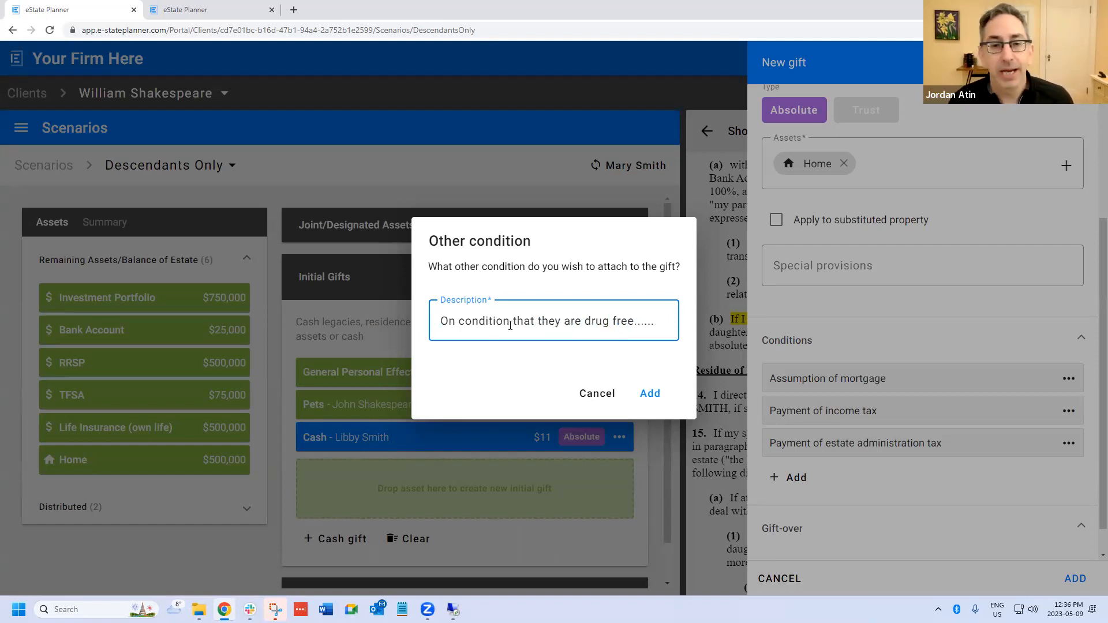
click(650, 393)
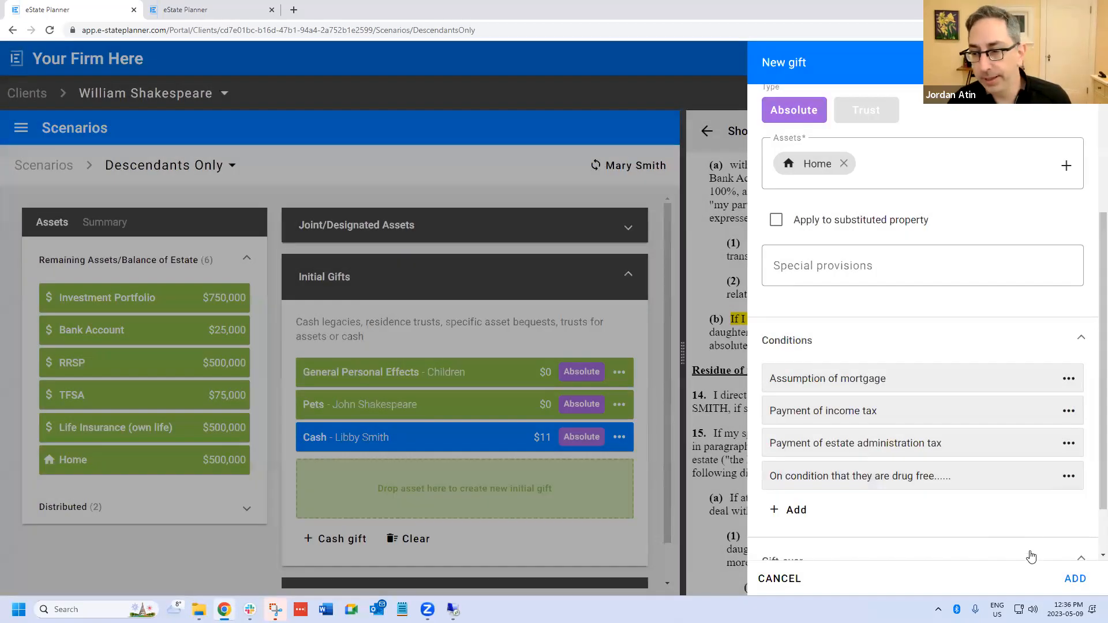
click(1075, 579)
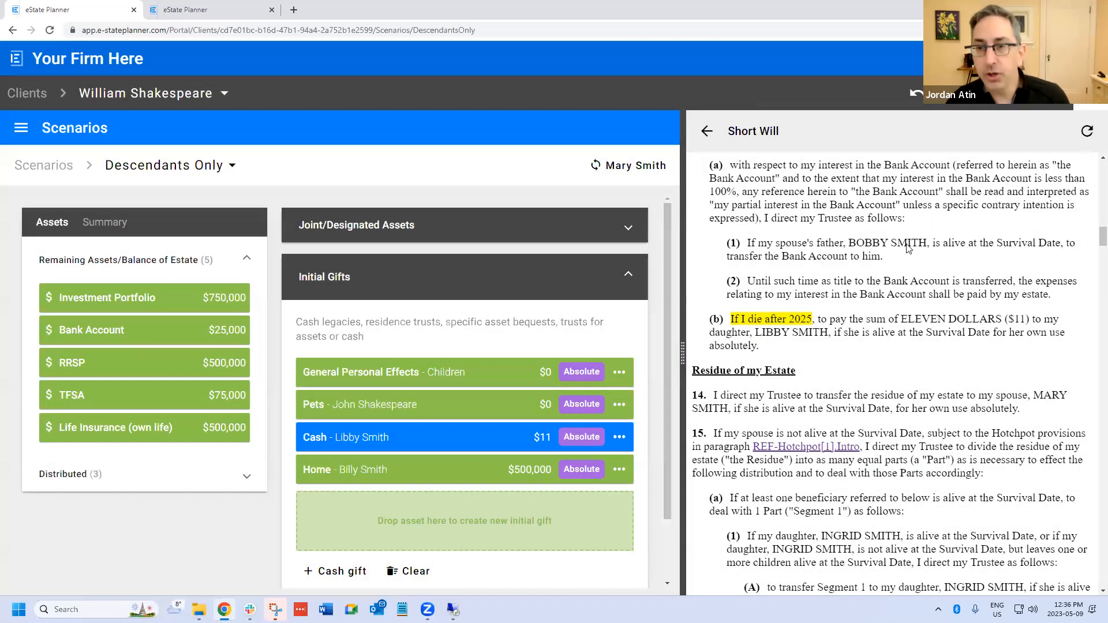
- Refresh the Short Will and review the Home gift's condition clauses in the initial gifts paragraph
scroll(907, 248, up, 2)
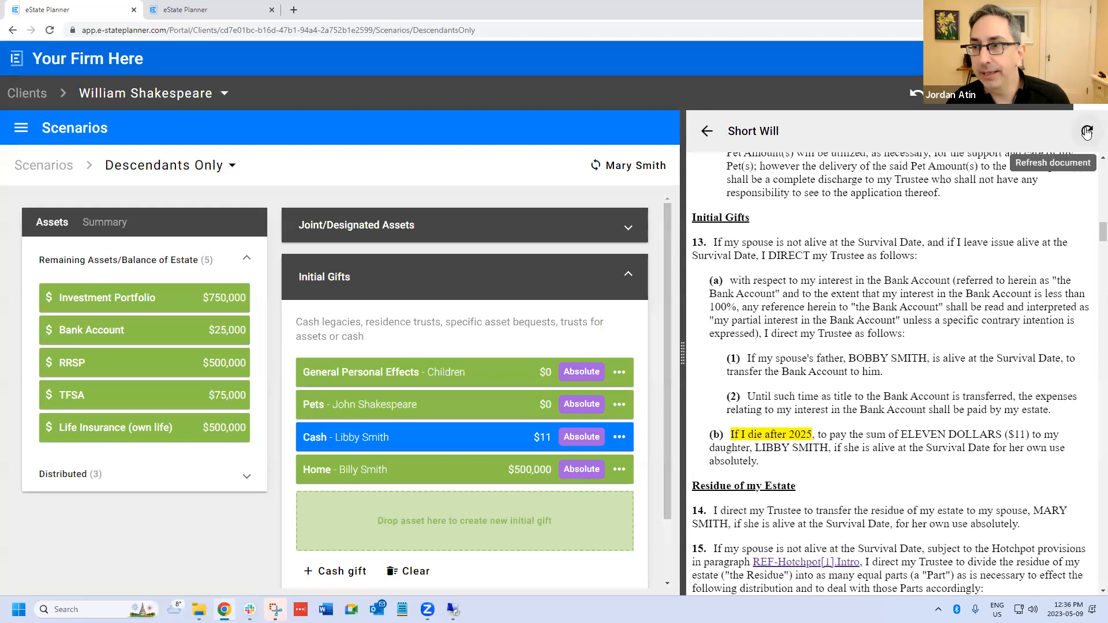
click(1087, 133)
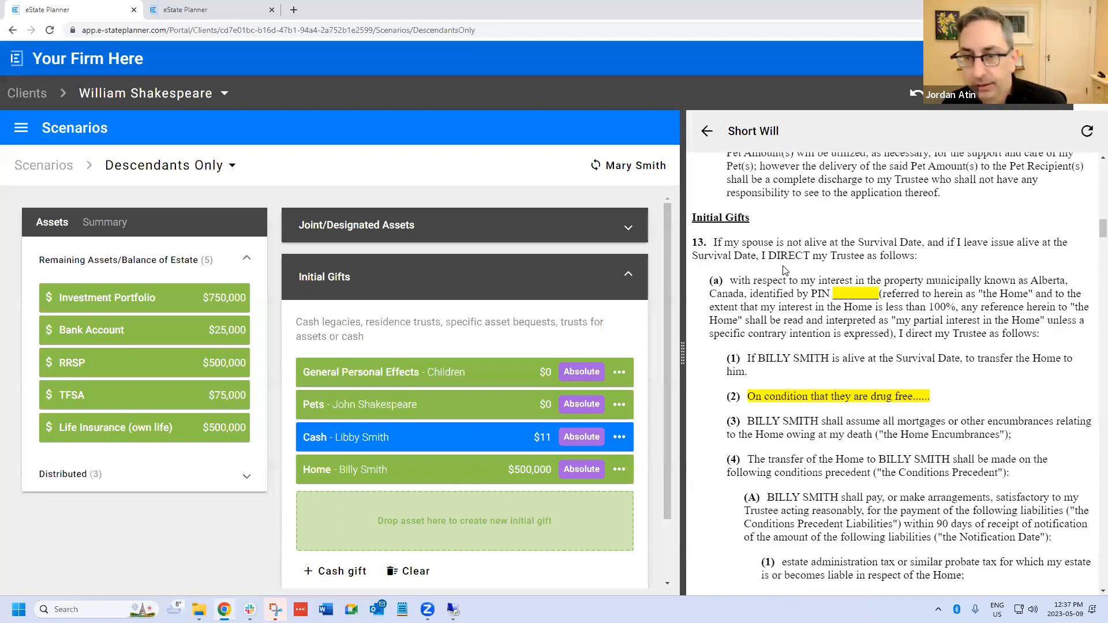
scroll(852, 273, down, 2)
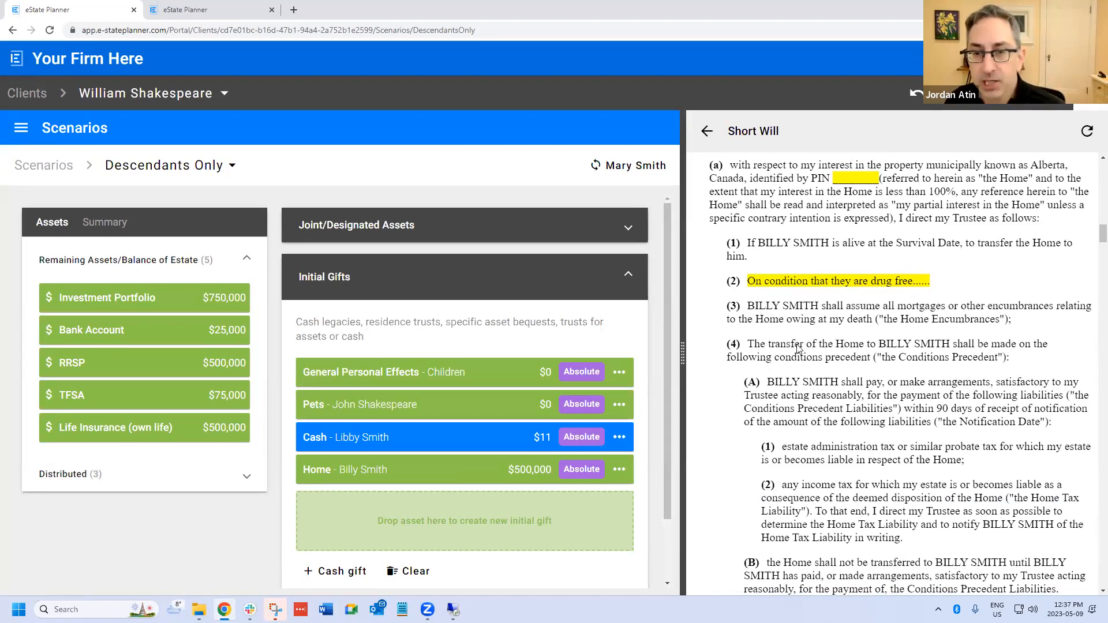
scroll(798, 348, down, 2)
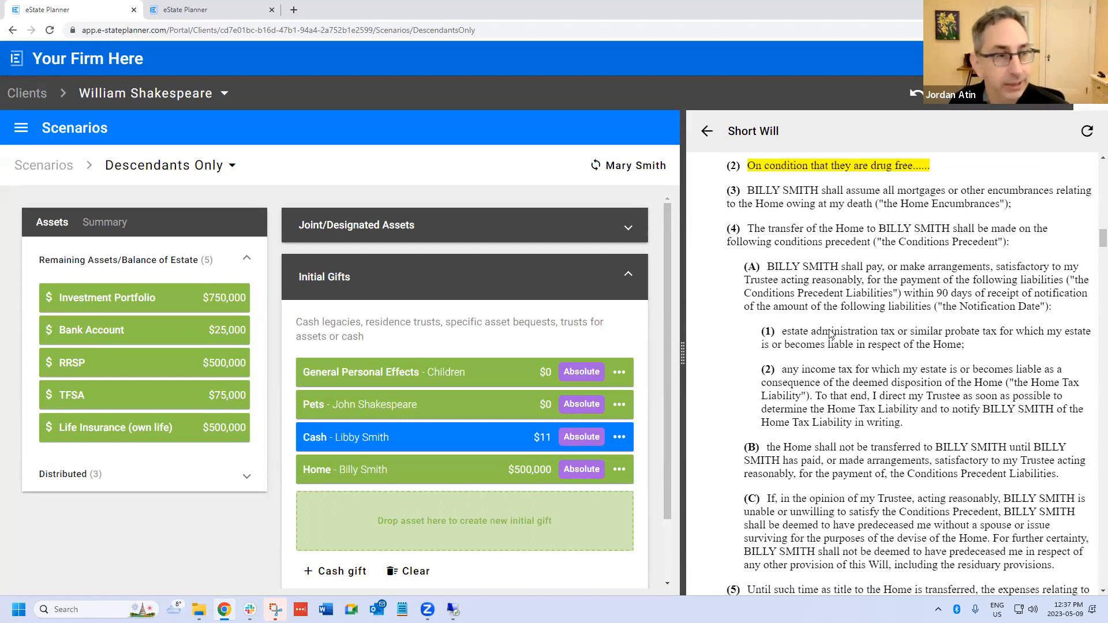
scroll(830, 333, down, 2)
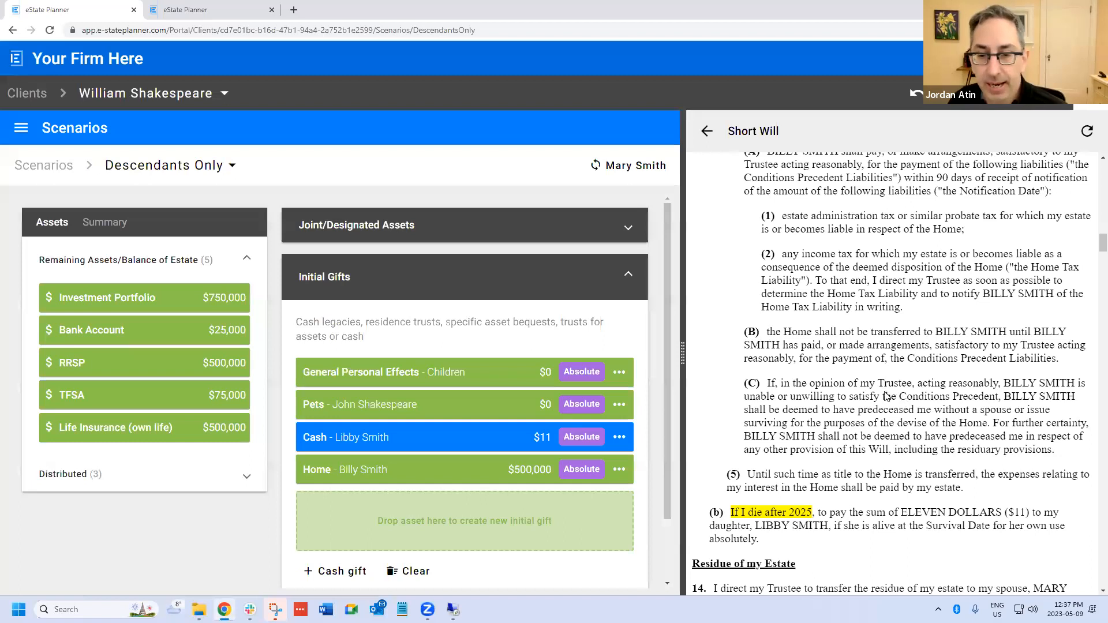
scroll(837, 440, up, 3)
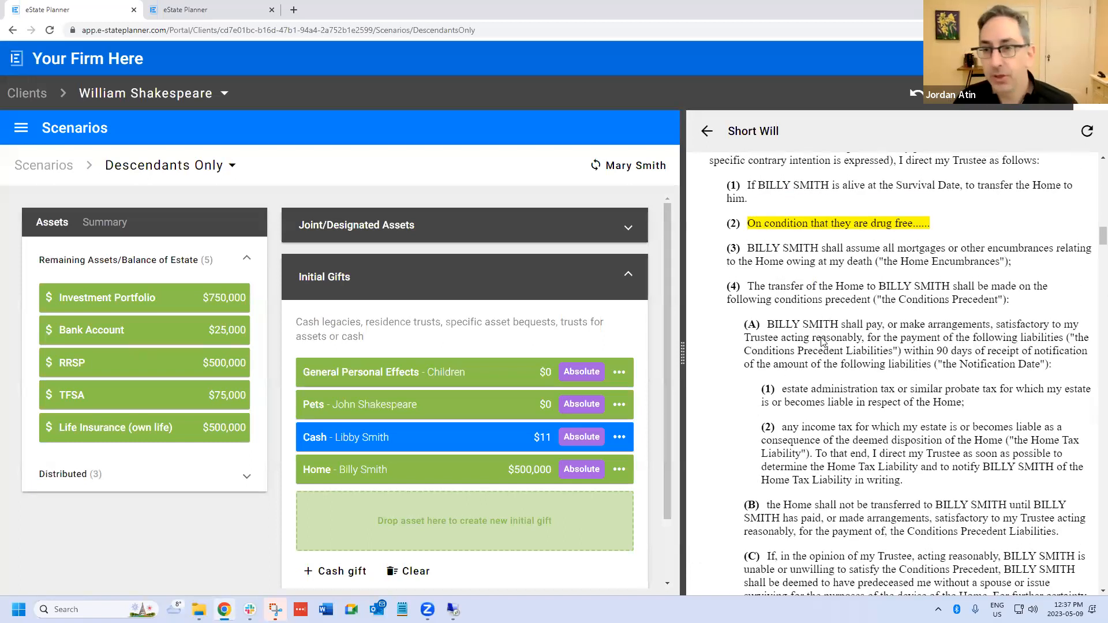
scroll(822, 353, down, 1)
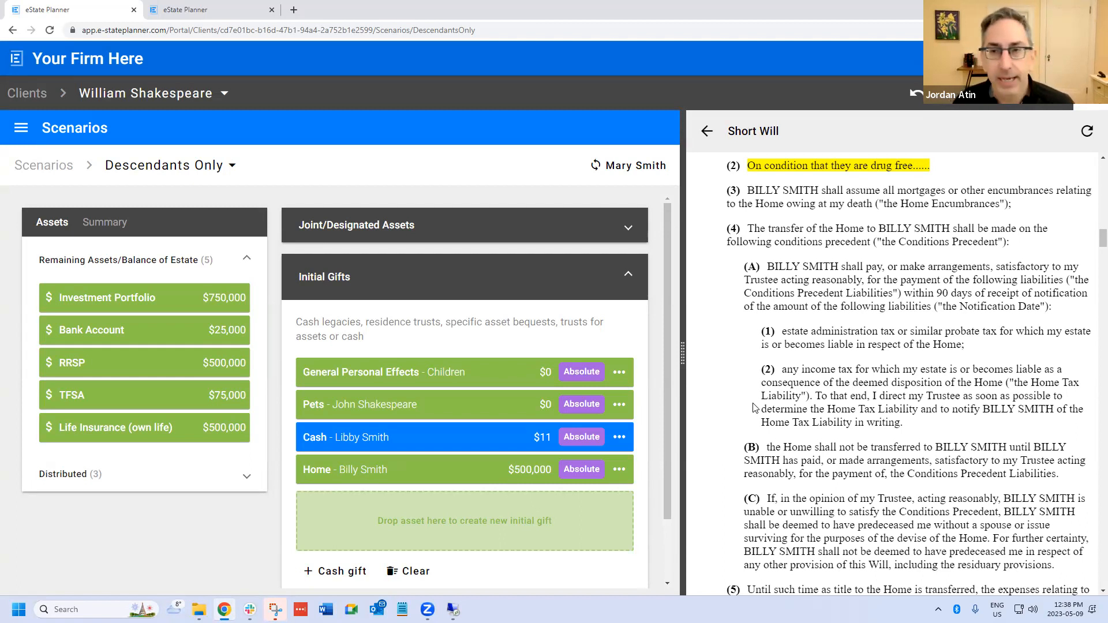
scroll(800, 364, up, 3)
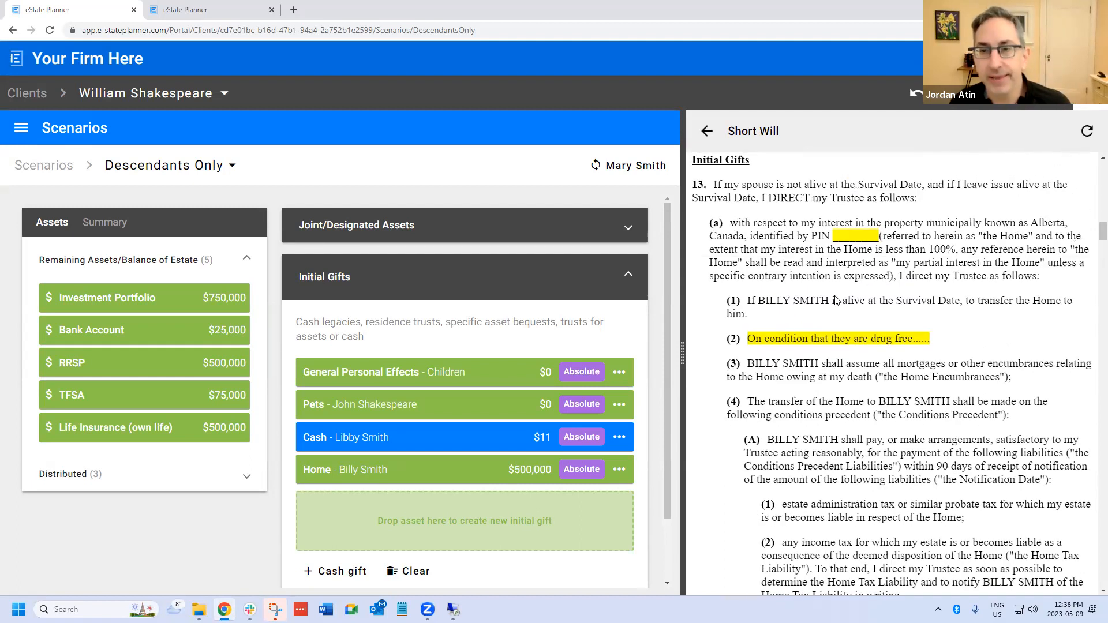
scroll(829, 289, down, 3)
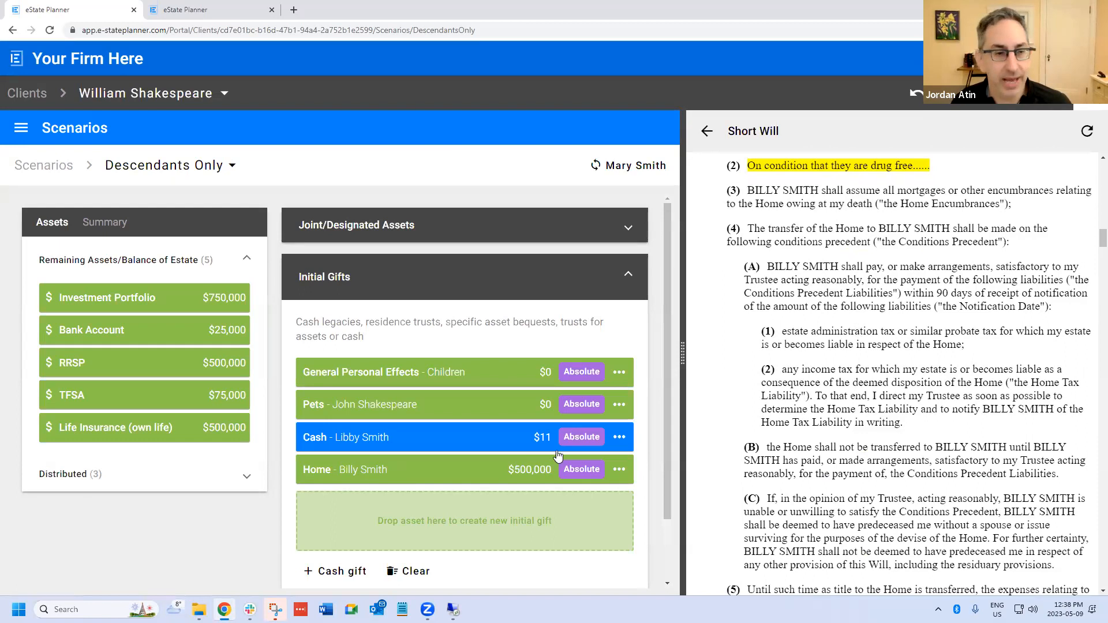
- Check which actions the Home gift offers for its drug-free condition, and close the gift without changing it
click(378, 464)
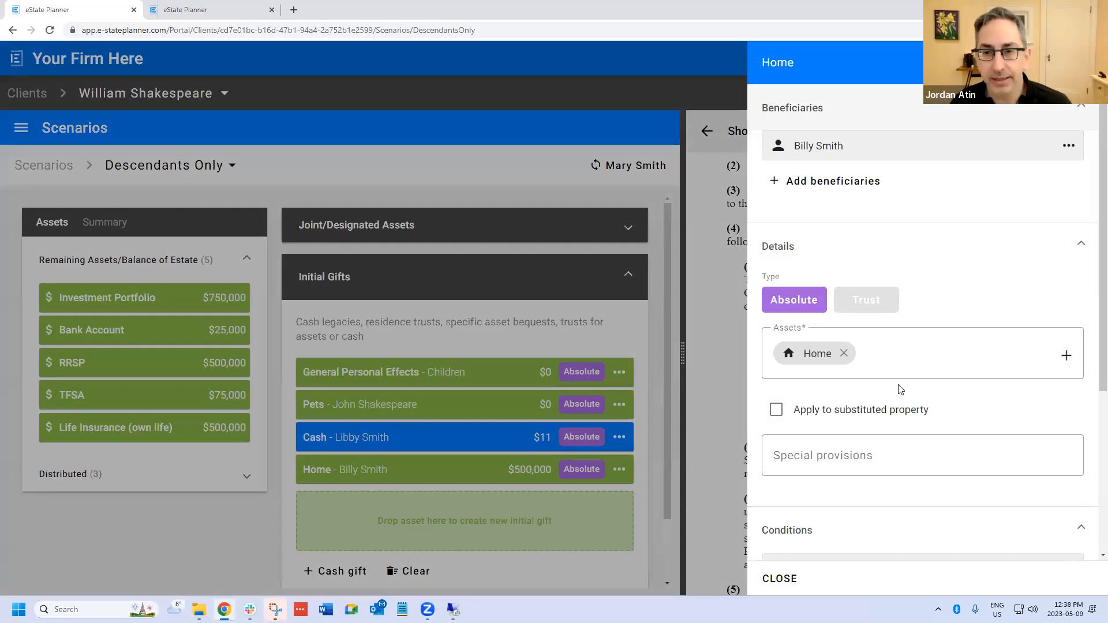
scroll(891, 469, down, 5)
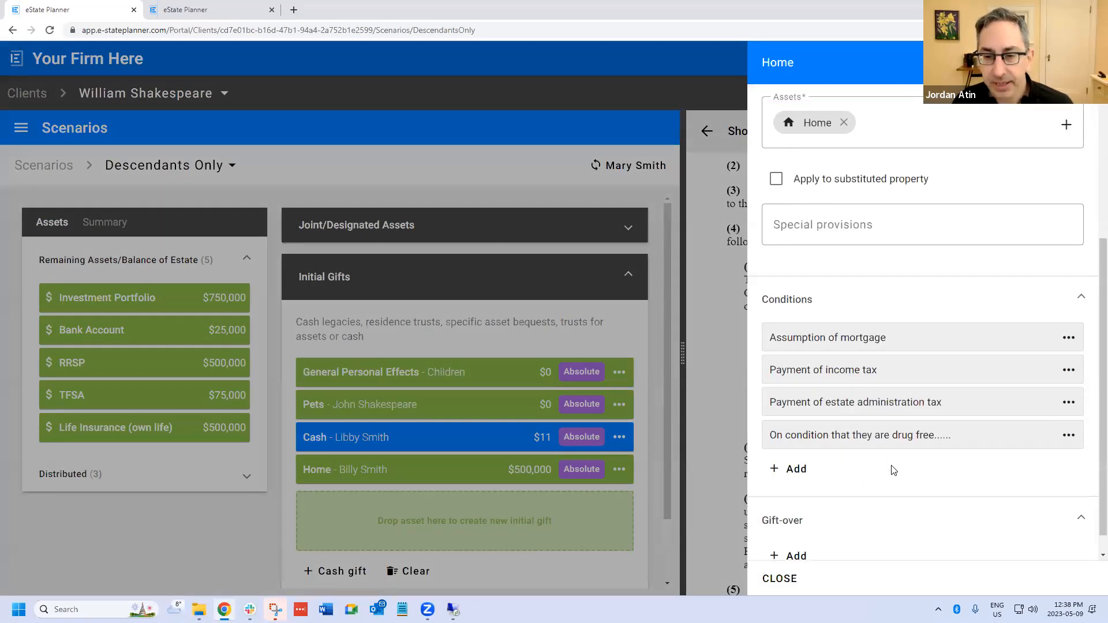
click(1070, 412)
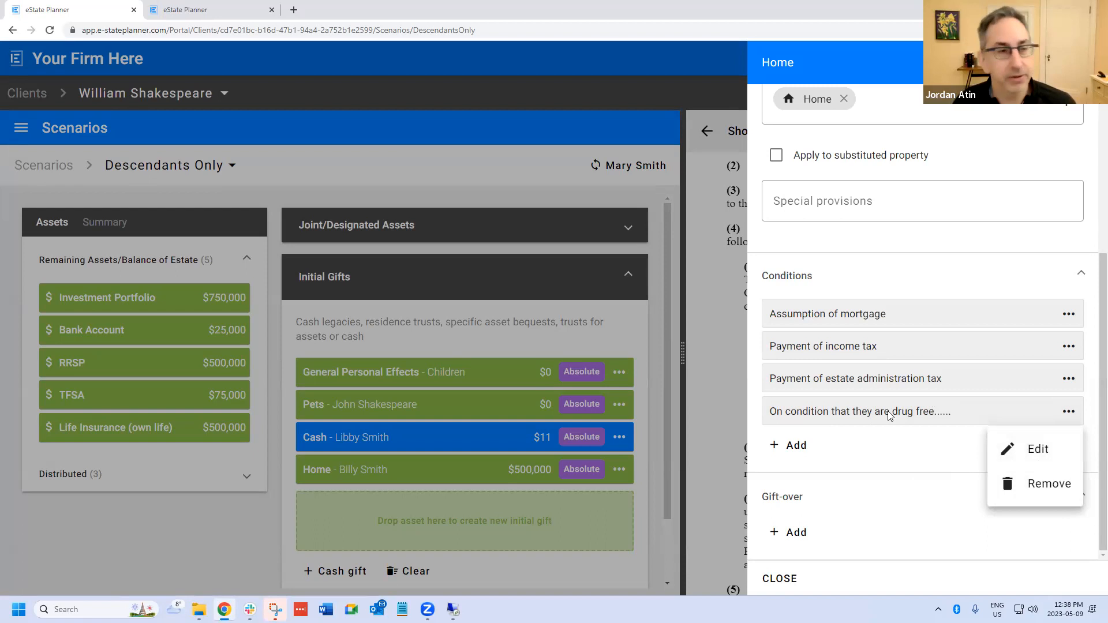
click(866, 458)
click(781, 578)
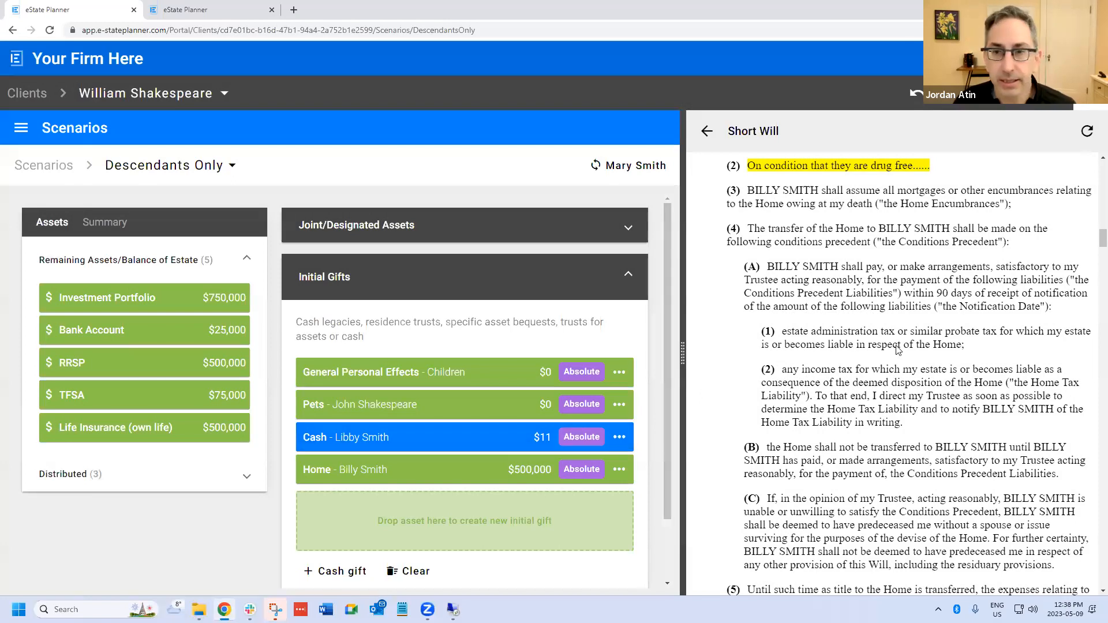
- Remove the Payment of income tax condition from the Home gift and save the gift
scroll(852, 353, up, 2)
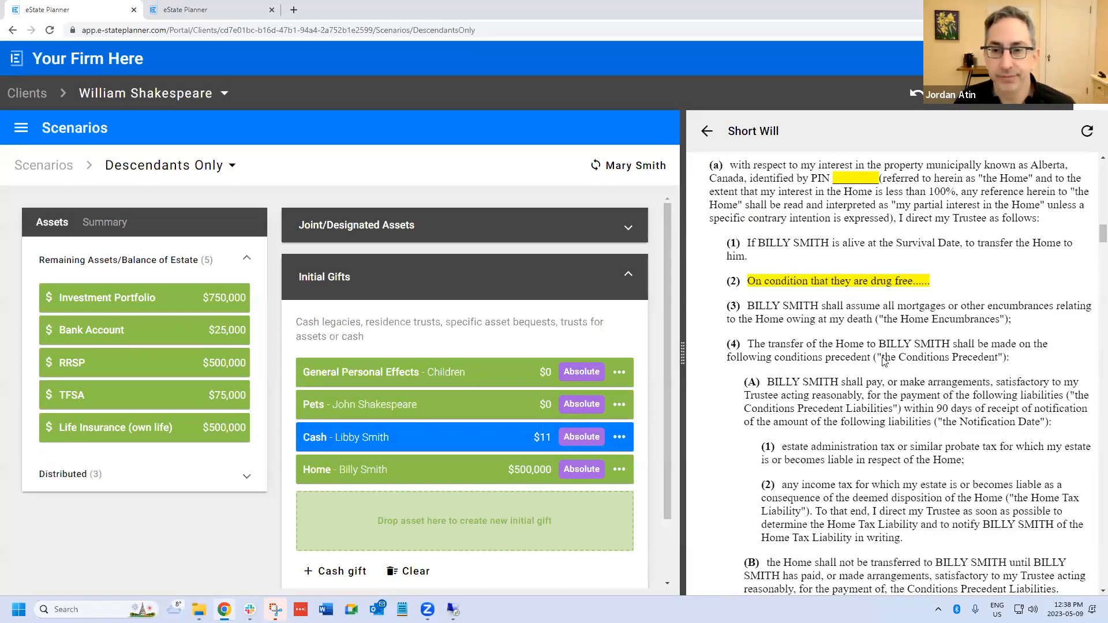
click(452, 469)
scroll(1061, 319, down, 4)
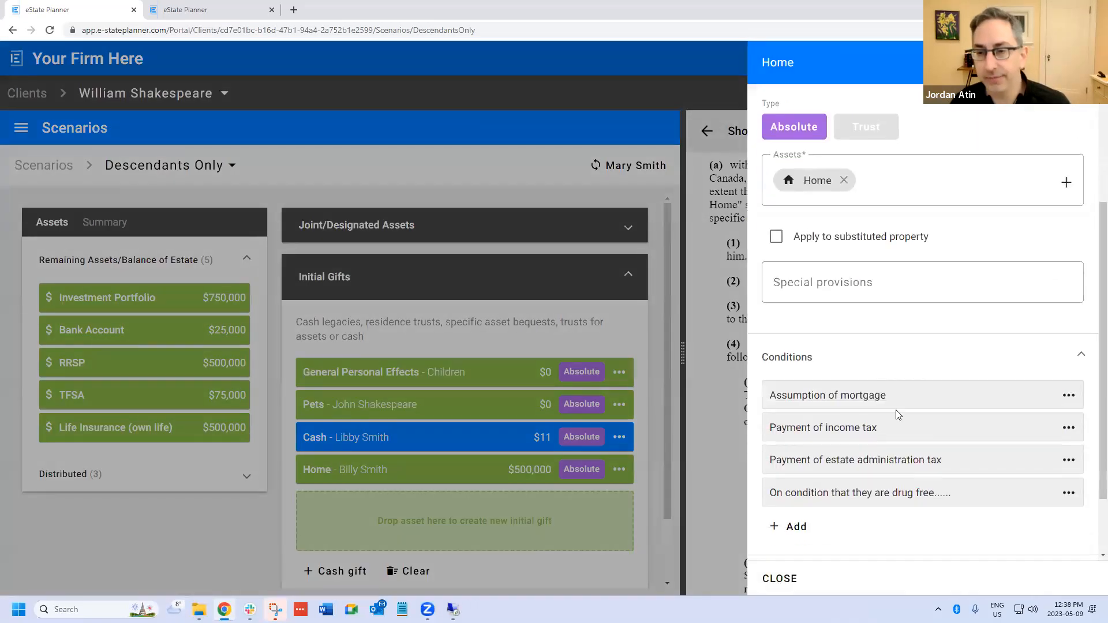
click(1069, 347)
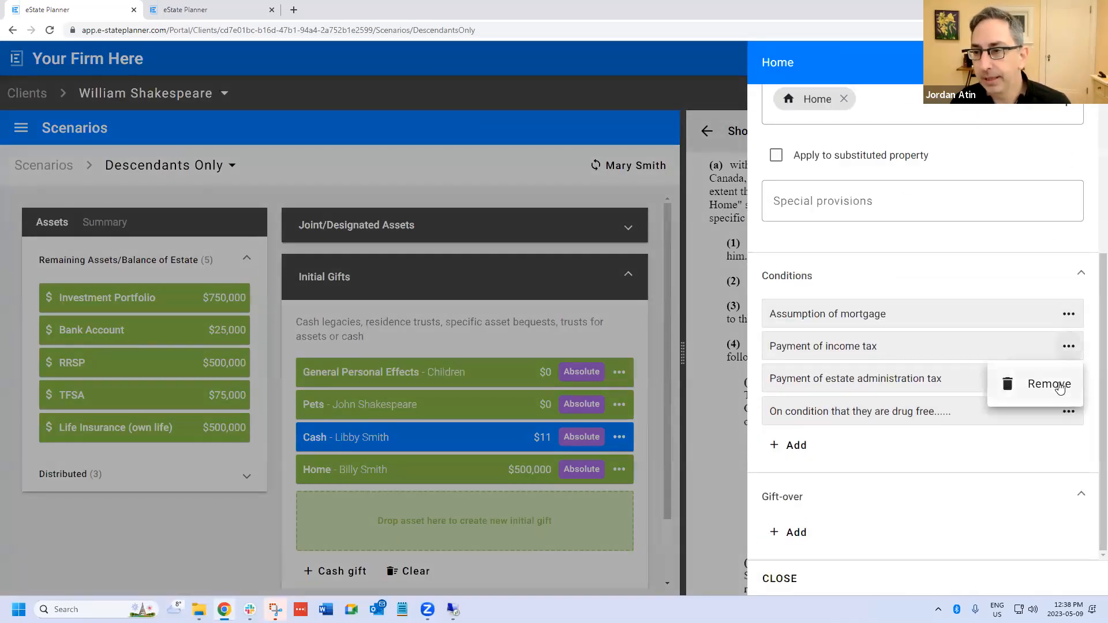
click(1007, 385)
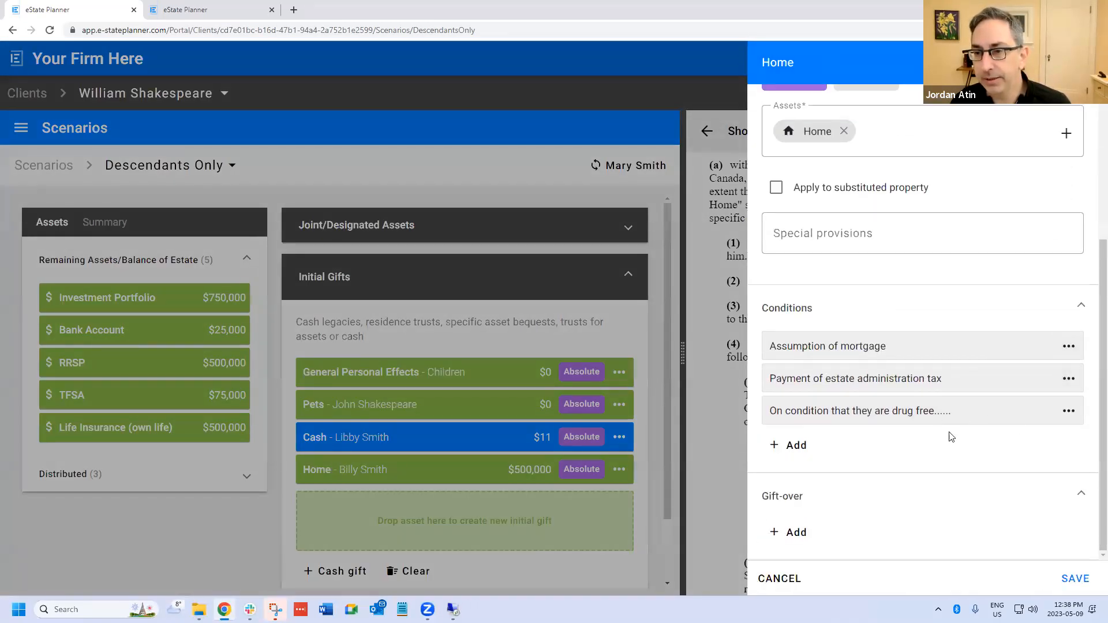
click(1061, 579)
- Review the scenario's list of insight warnings and suggestions, and the Home gift's condition clauses in the Short Will
click(951, 110)
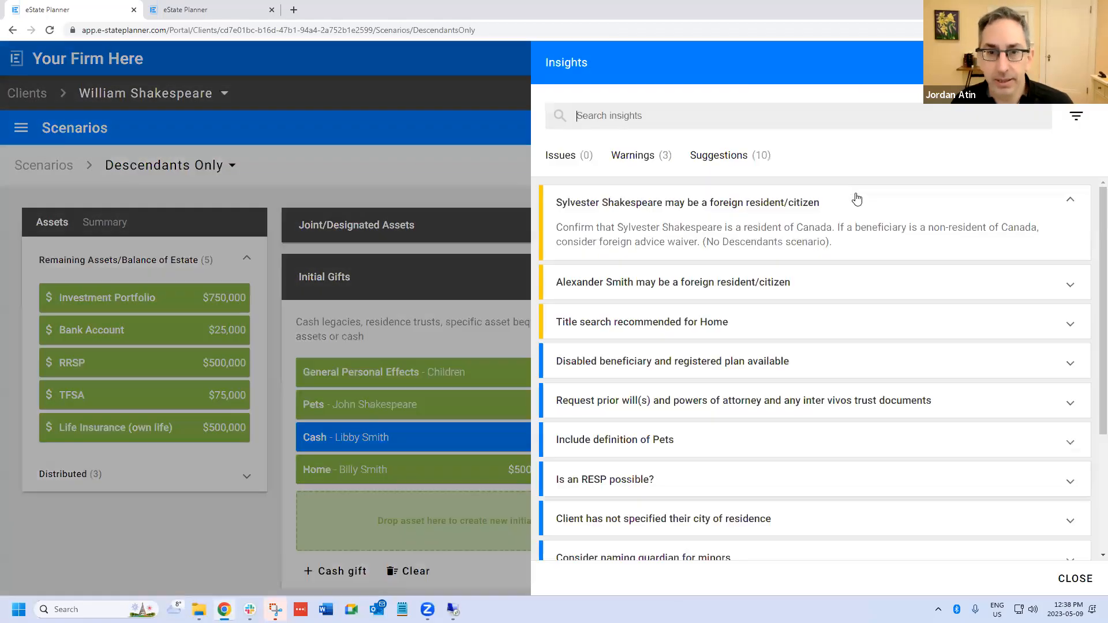
scroll(842, 257, down, 2)
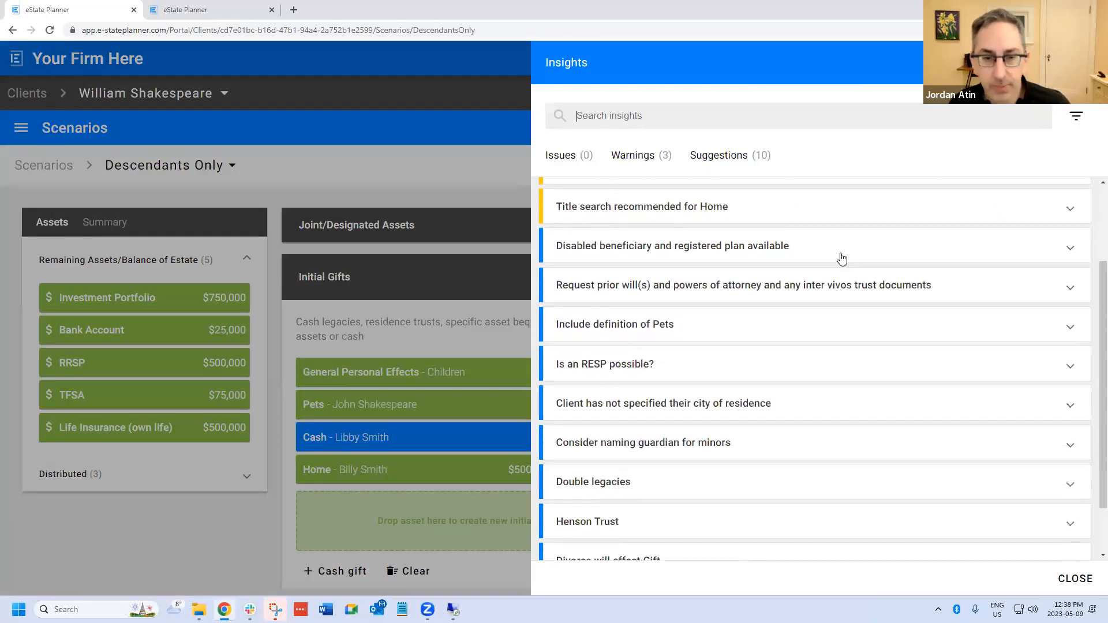
scroll(839, 248, down, 1)
scroll(838, 248, up, 2)
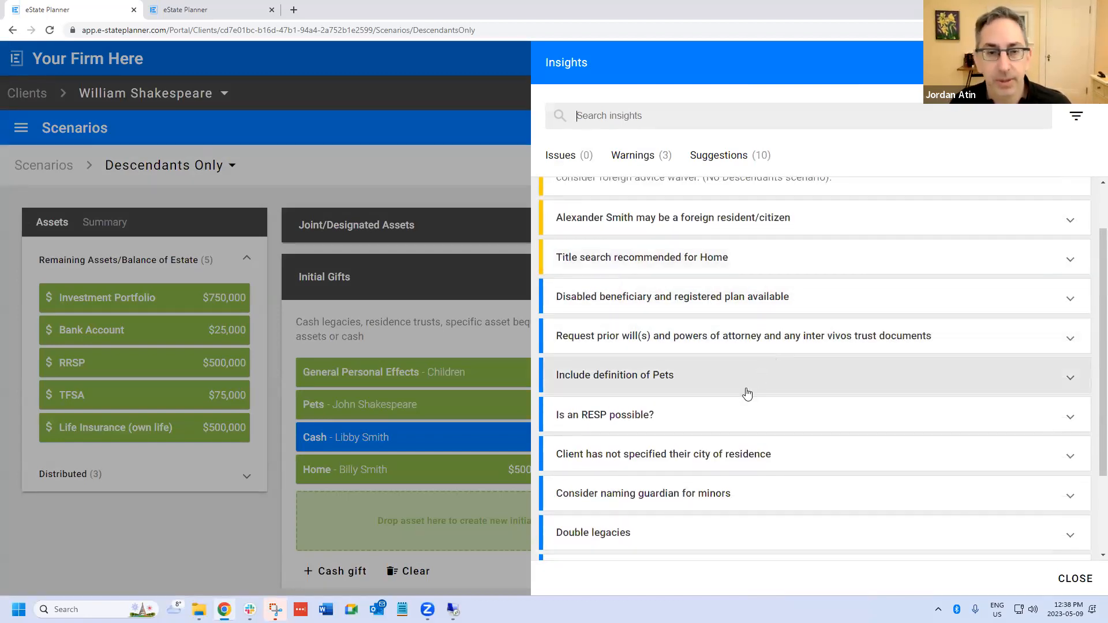
scroll(777, 335, up, 1)
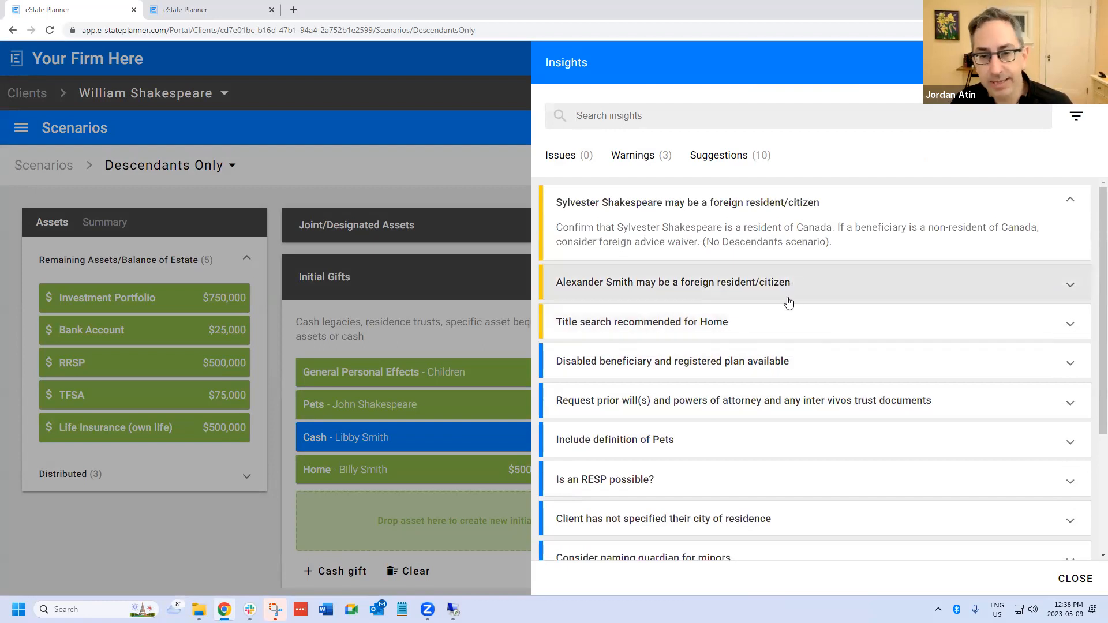
scroll(786, 304, down, 1)
scroll(773, 318, down, 2)
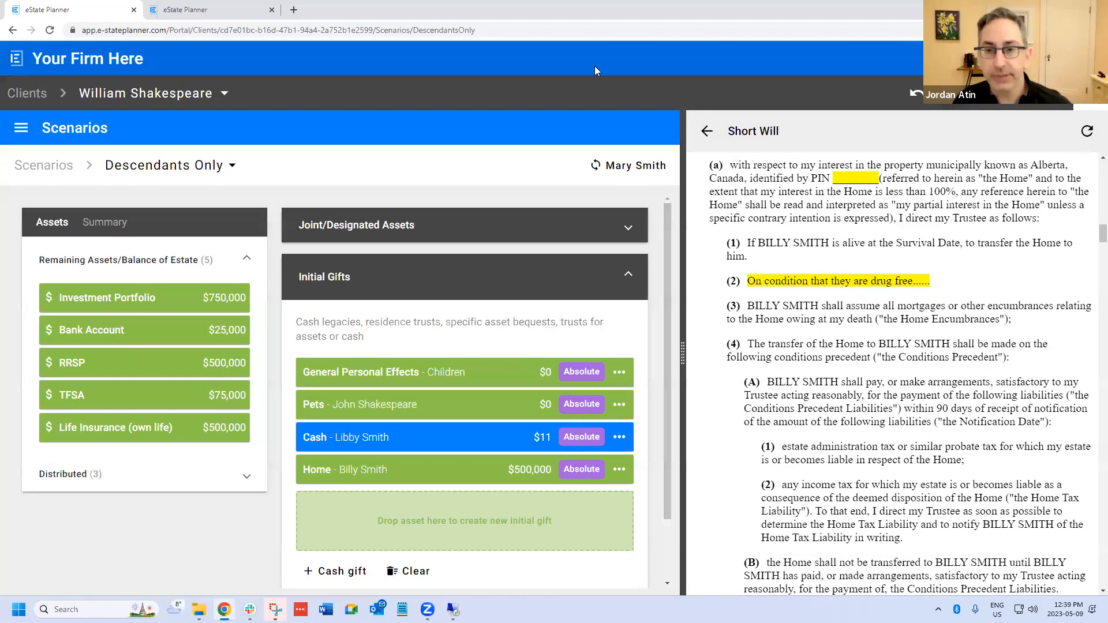
scroll(729, 317, down, 1)
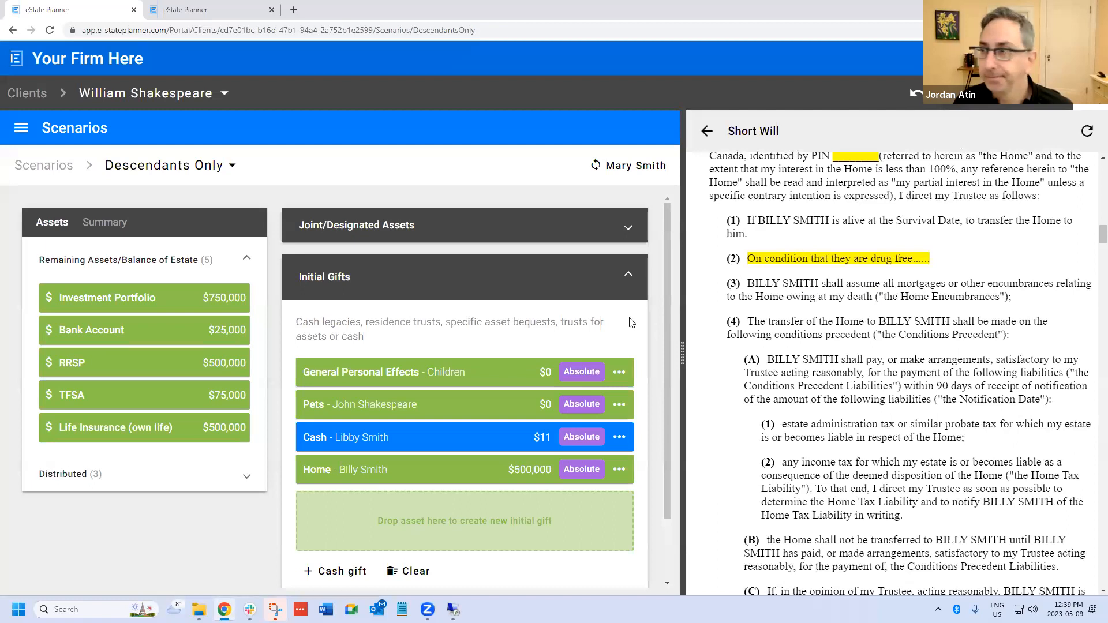
scroll(901, 374, down, 1)
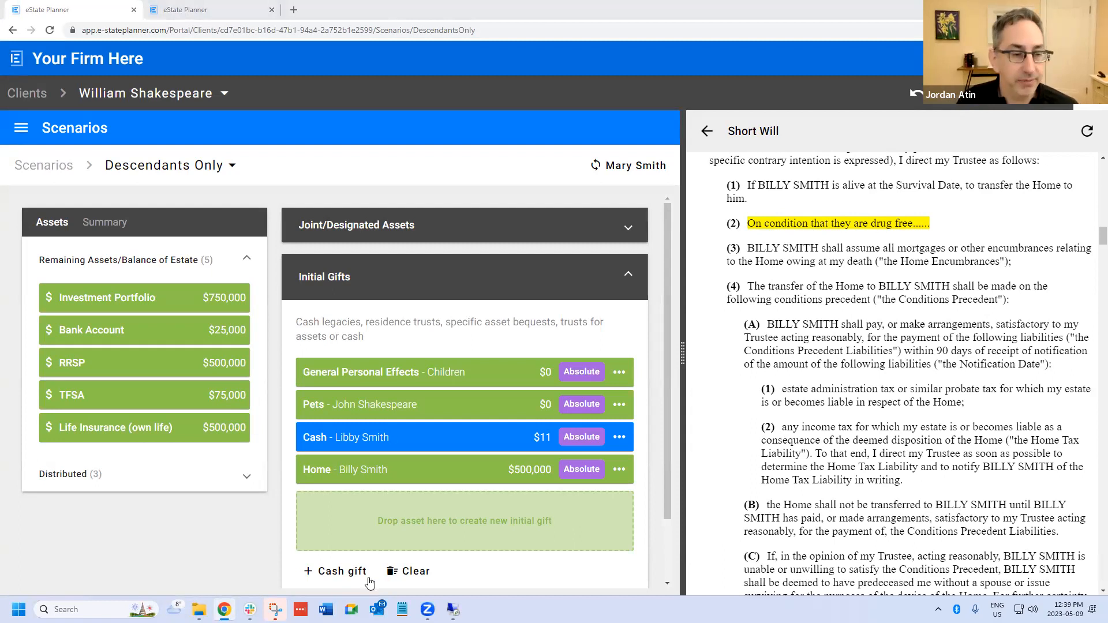
click(339, 573)
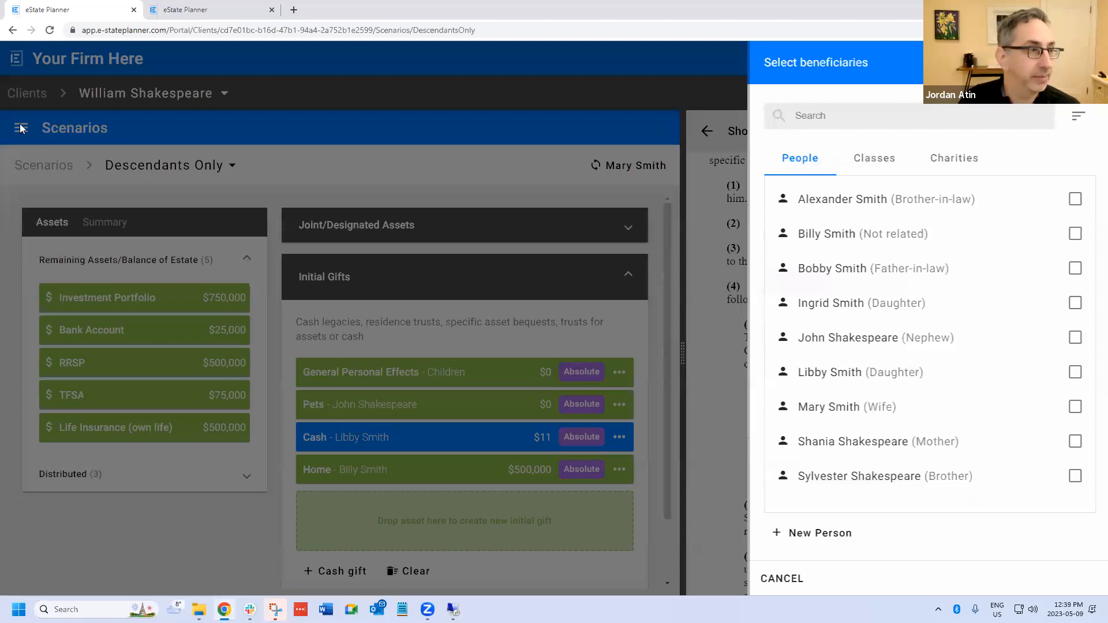
click(22, 128)
click(649, 428)
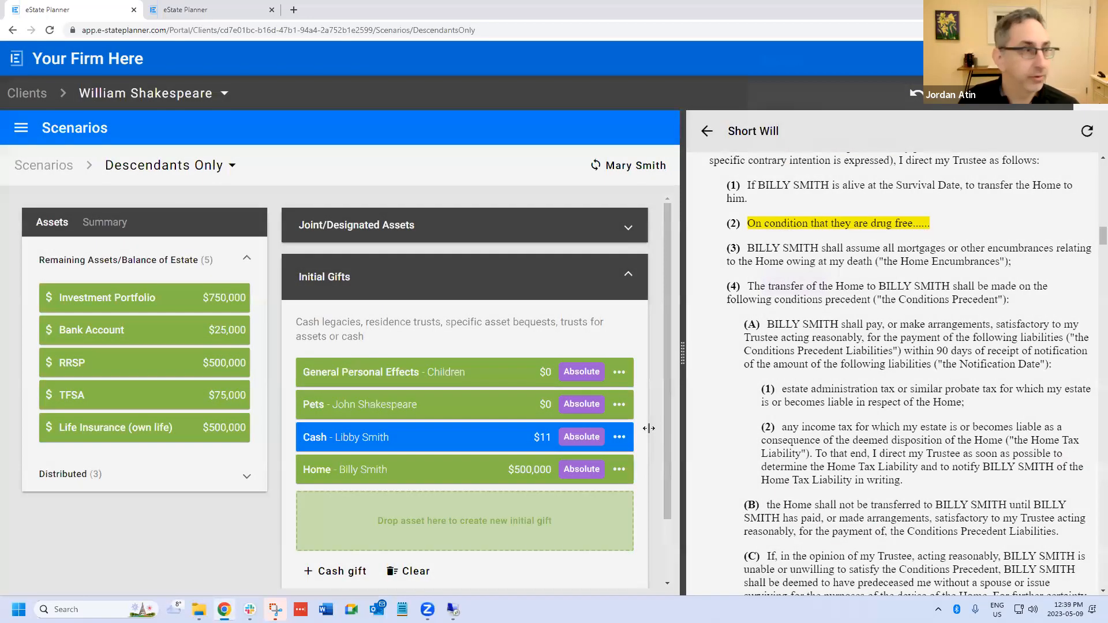
- Start a new married partner for the first daughter in the client's family tree
click(21, 127)
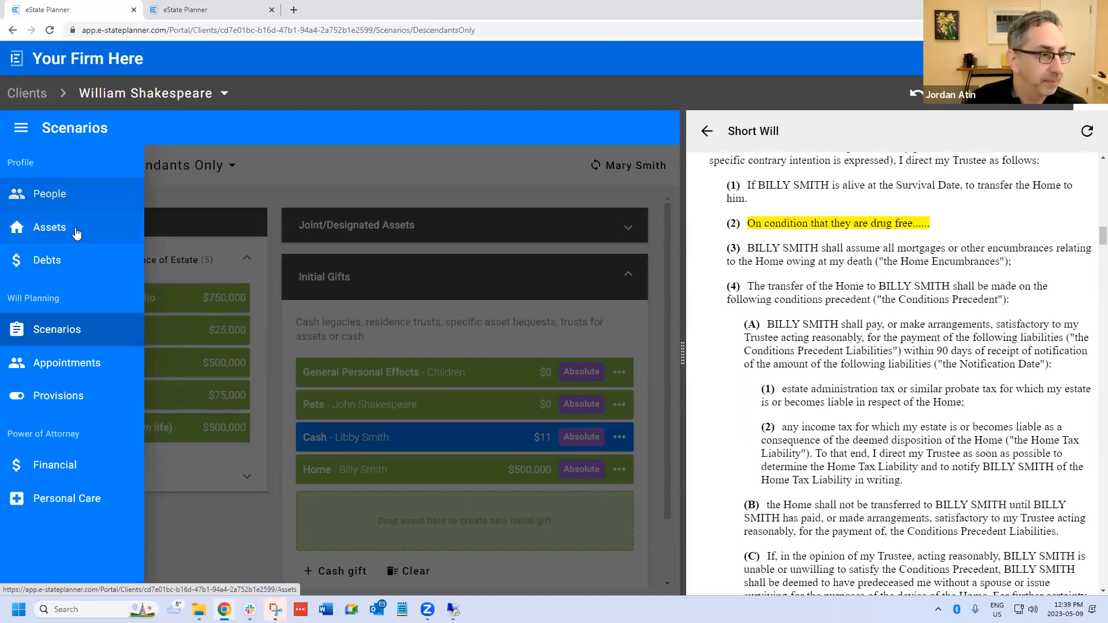
click(64, 194)
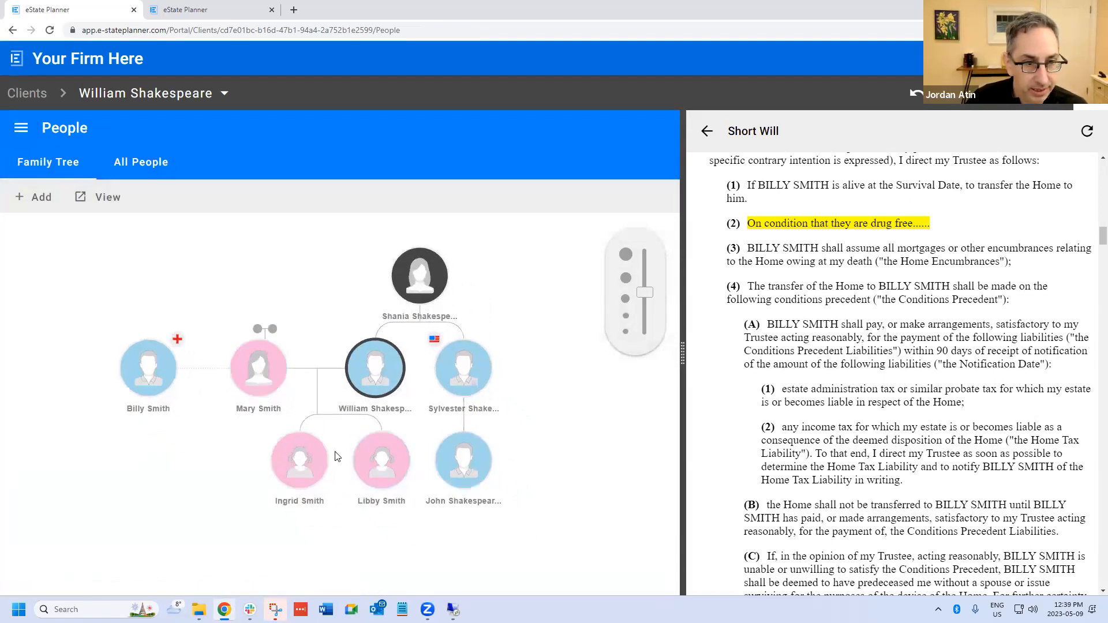
click(228, 456)
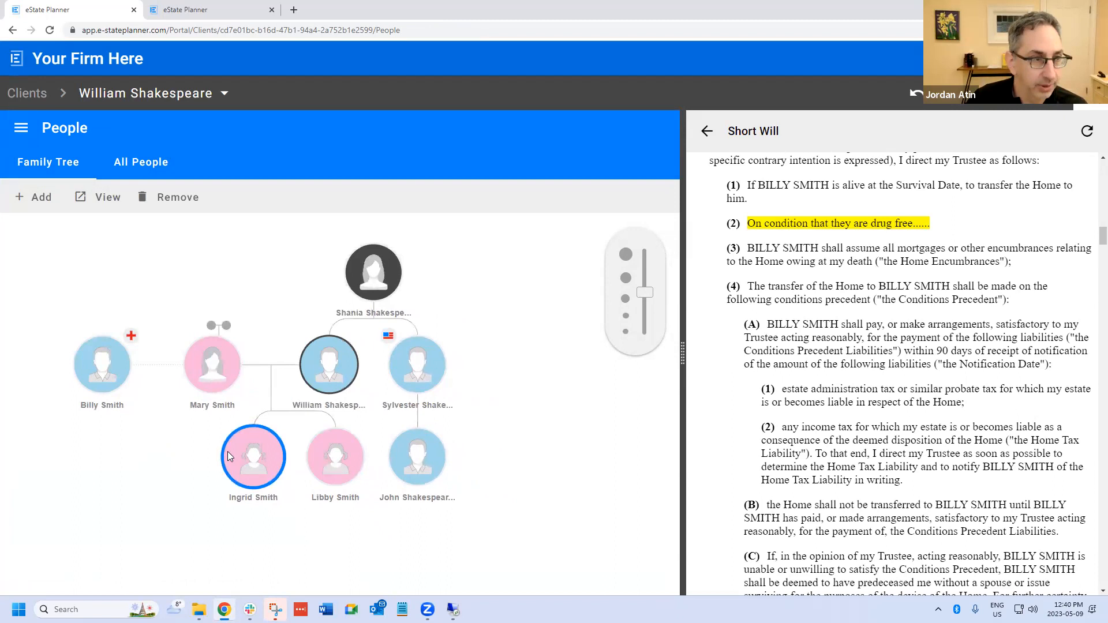
click(227, 452)
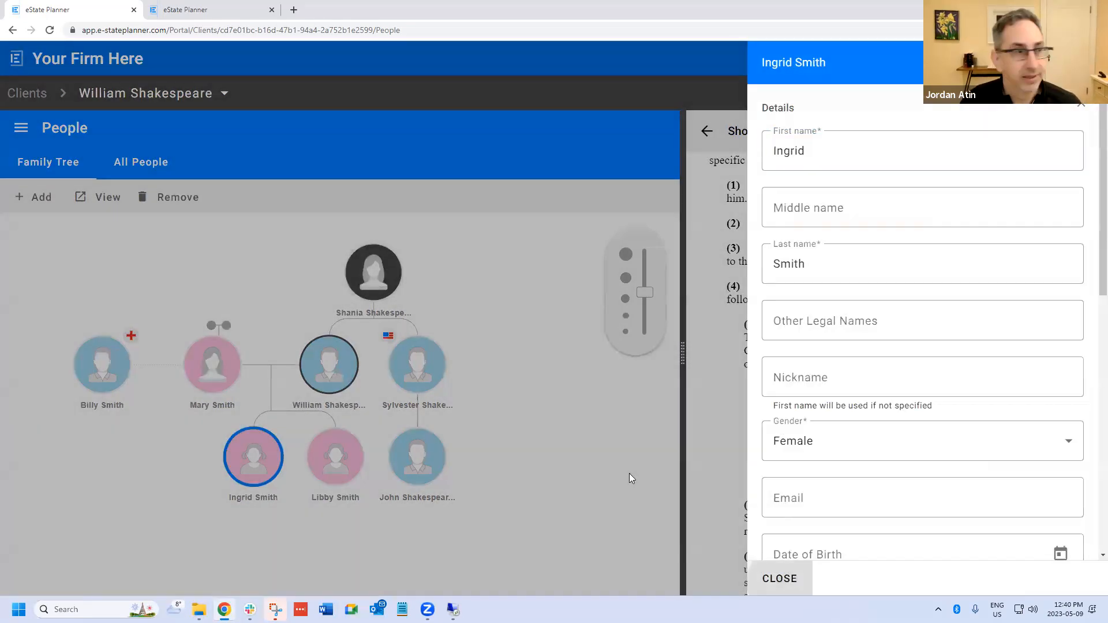
click(33, 197)
mouse_move(32, 303)
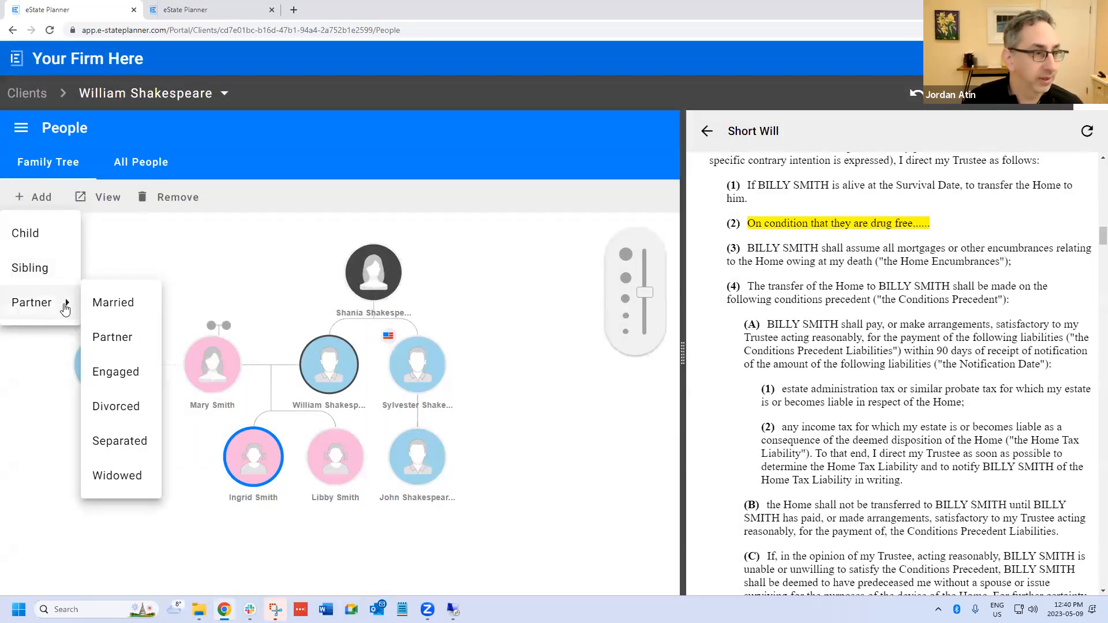
click(114, 302)
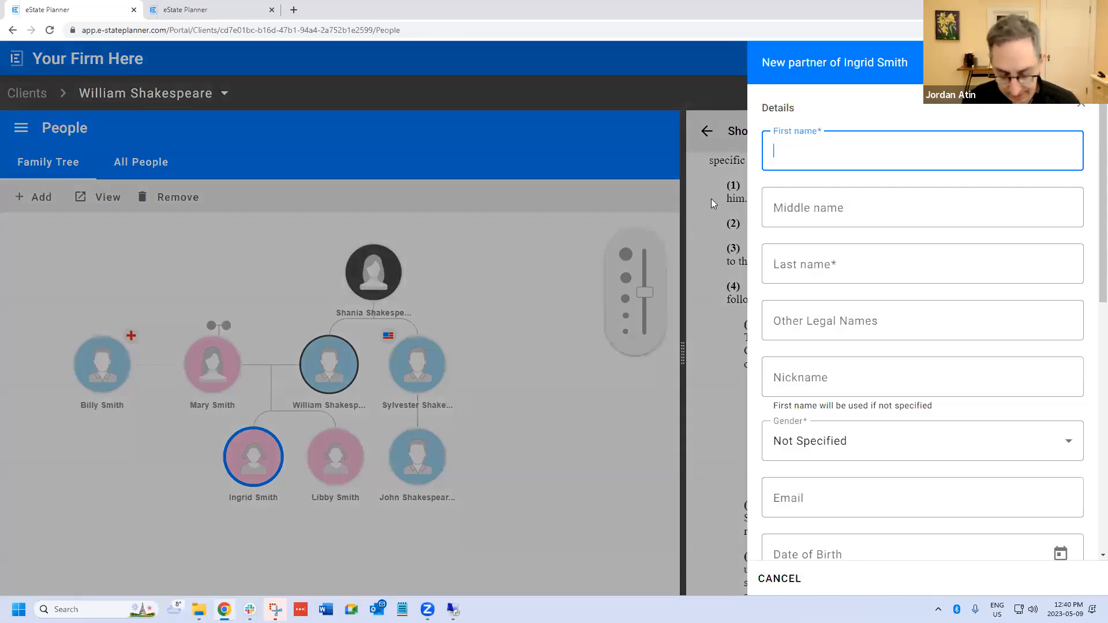
- Enter the new partner's first and last name and add the person to the family tree
text(John)
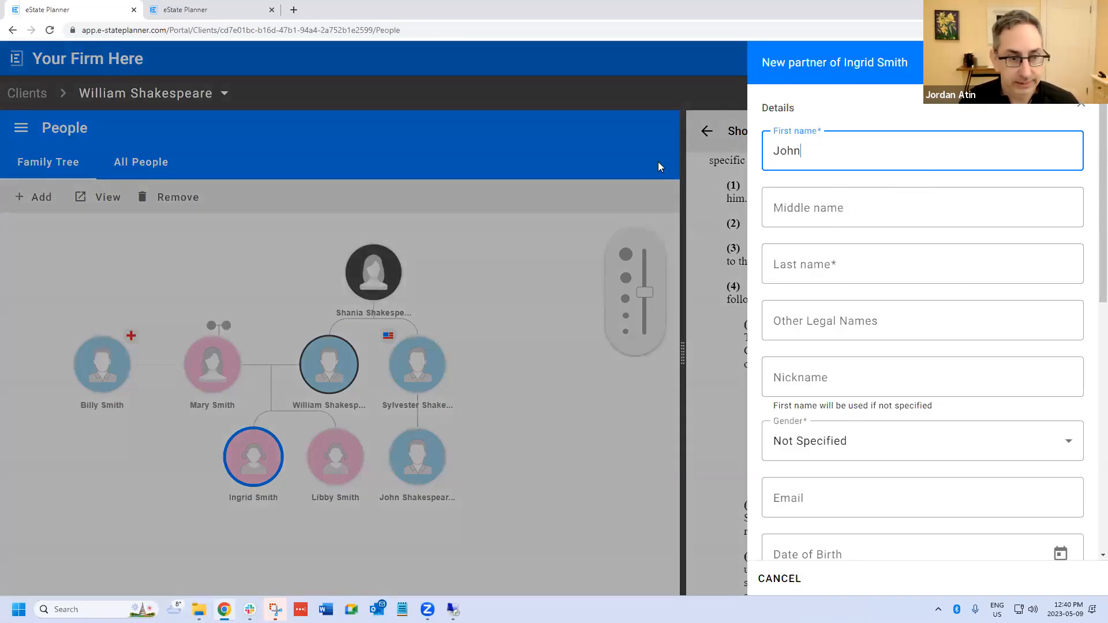
key(BackSpace)
key(BackSpace)
key(BackSpace)
key(BackSpace)
text(Jimmy)
key(Tab)
key(Tab)
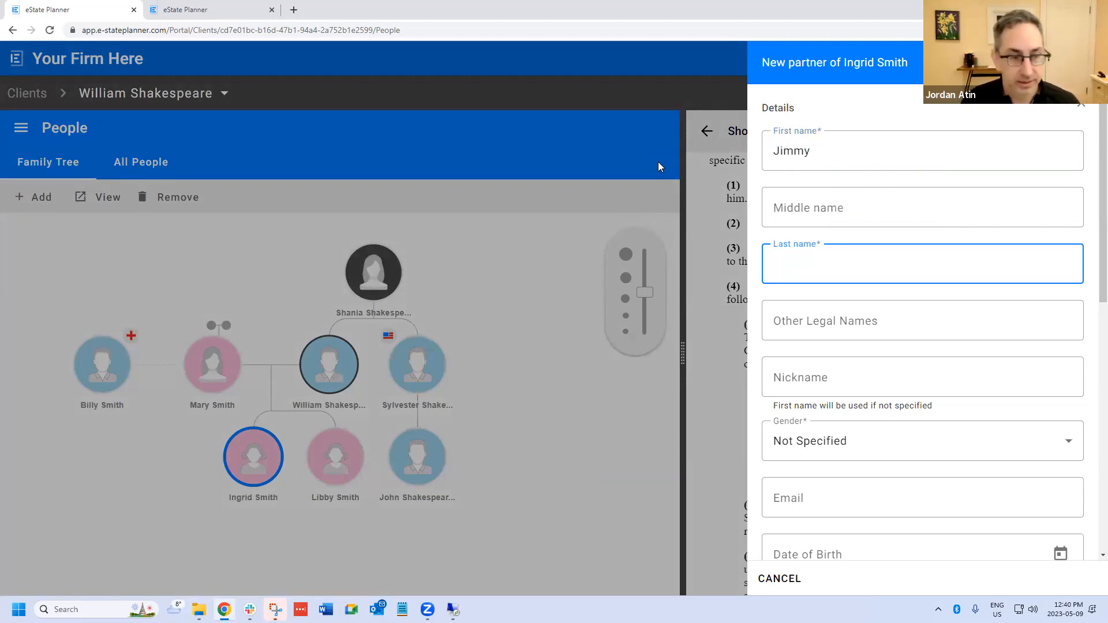
text(Smith)
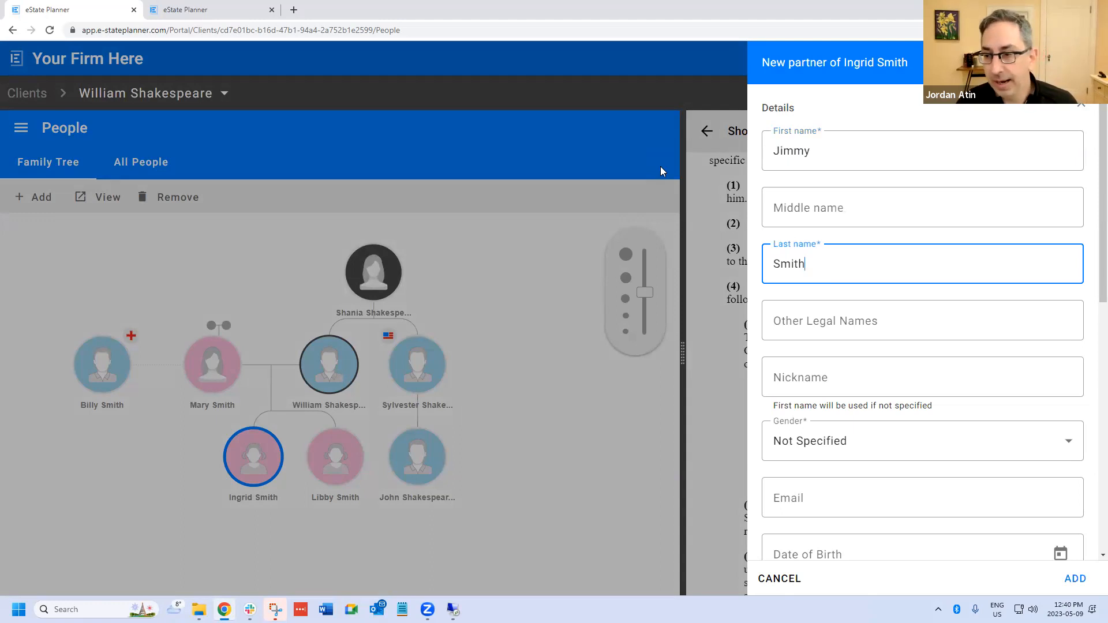
click(1075, 579)
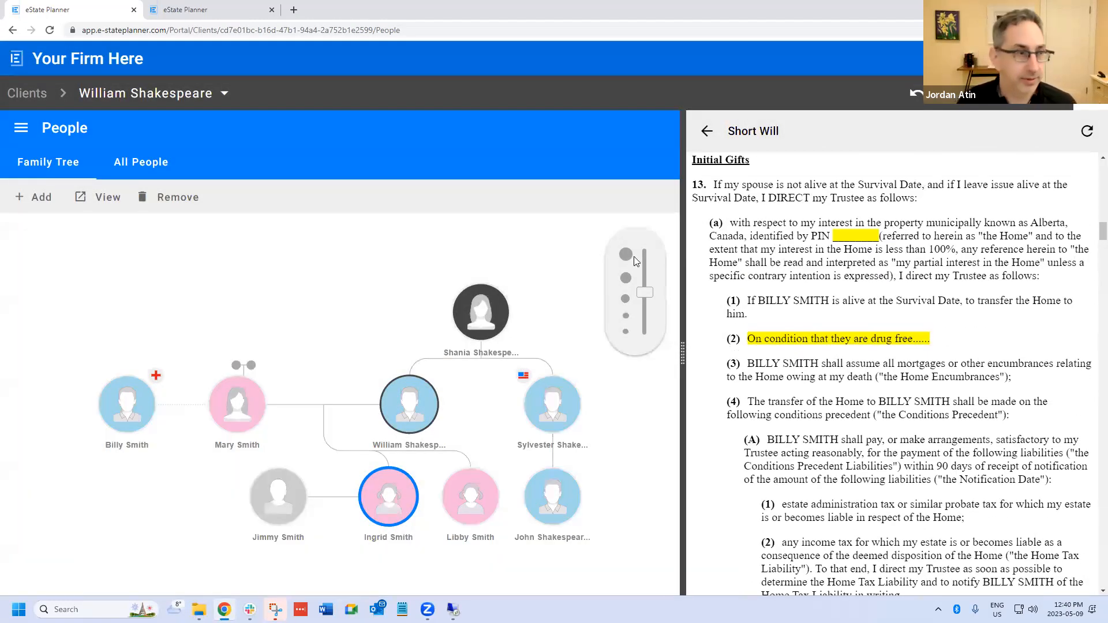
- Return to the Descendants Only scenario
click(21, 128)
click(56, 338)
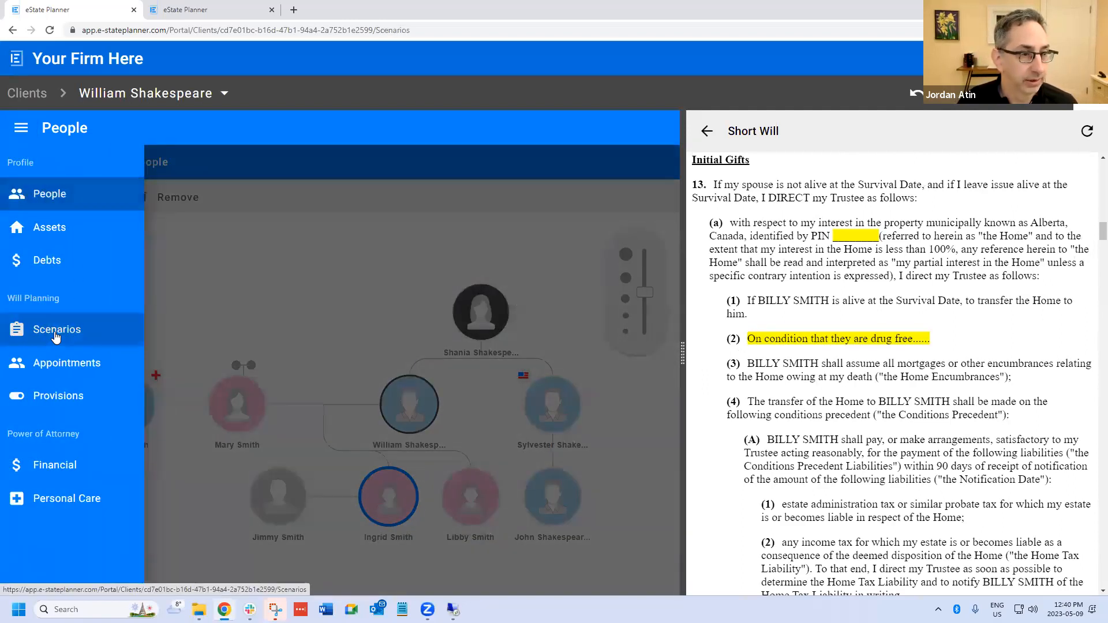
click(300, 311)
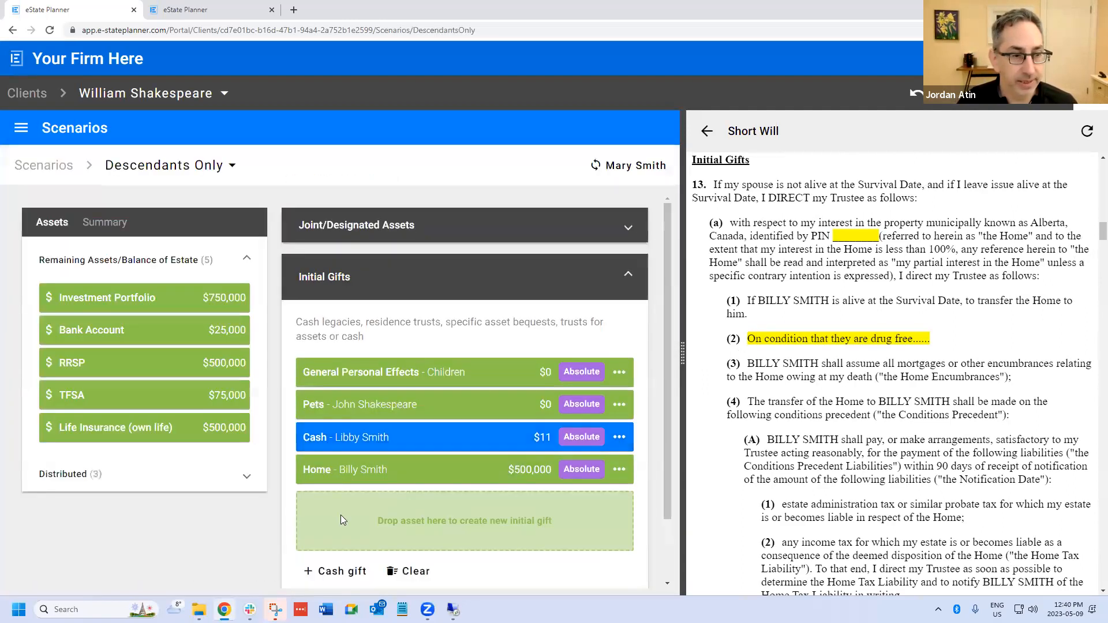
- Add a cash gift of $111 to the child-in-law in the scenario's initial gifts
scroll(342, 516, down, 2)
click(342, 498)
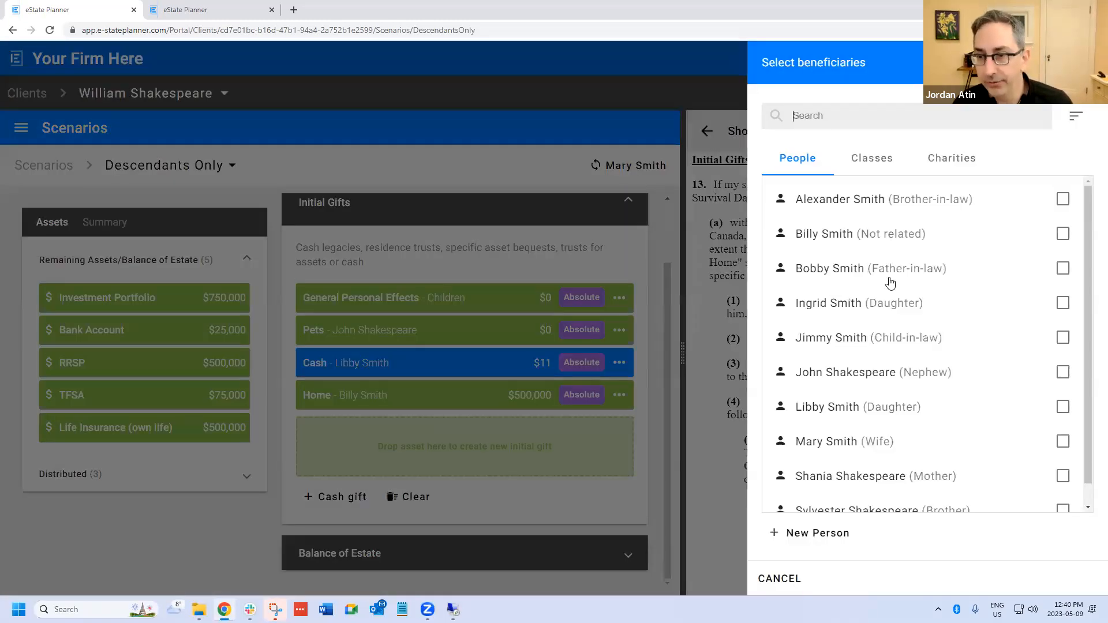
click(918, 340)
click(1077, 579)
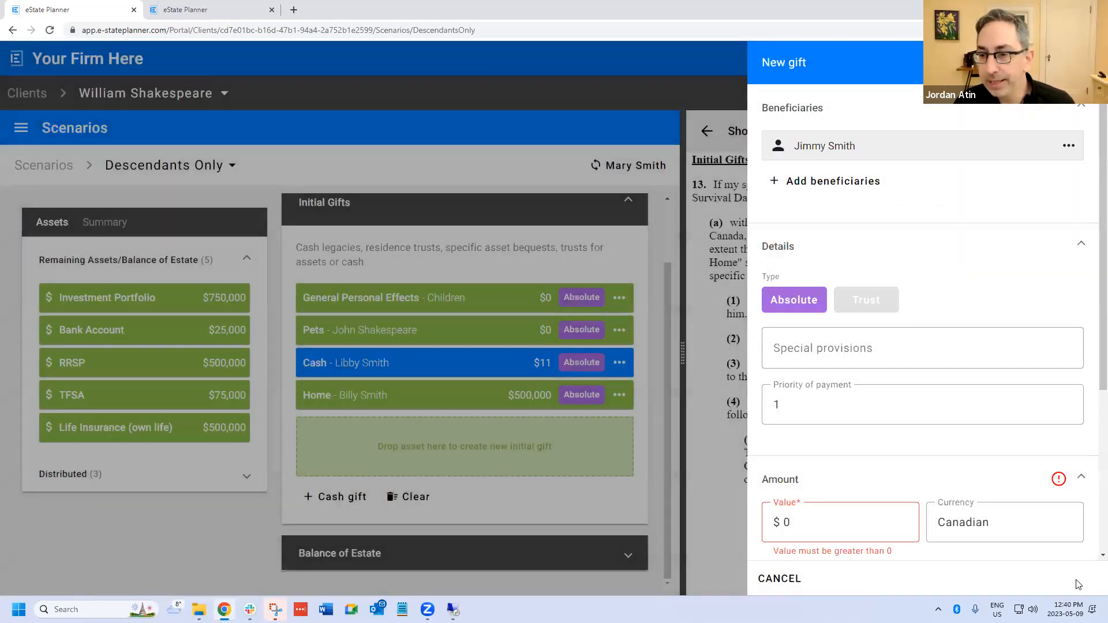
click(830, 520)
text(111)
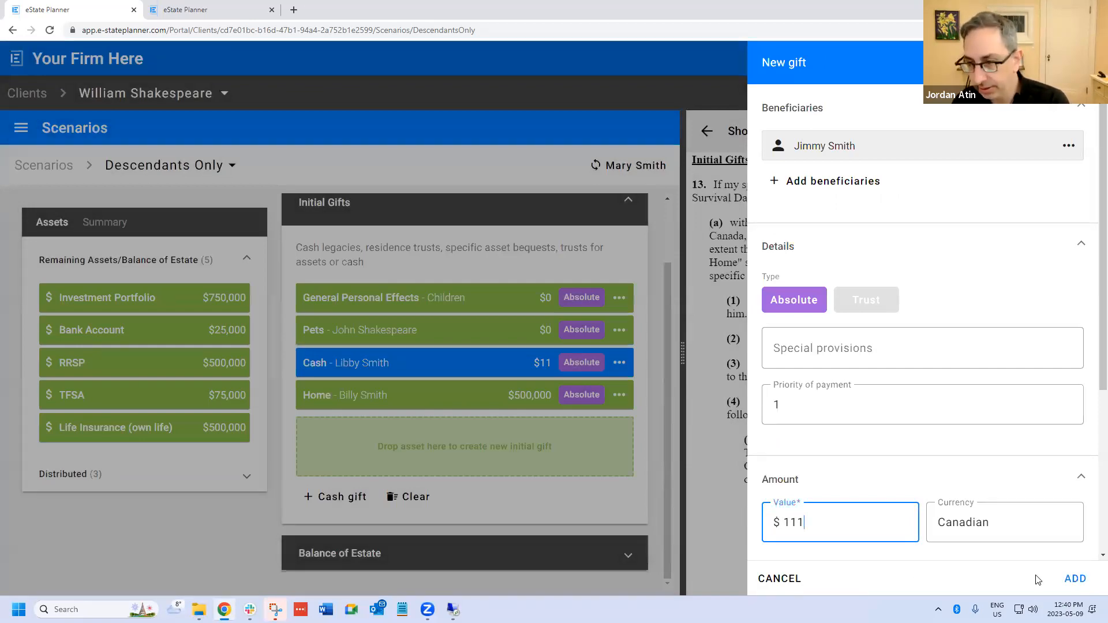
click(1073, 579)
- Refresh the Short Will and review the child-in-law's cash gift clause under Initial Gifts
scroll(971, 205, up, 10)
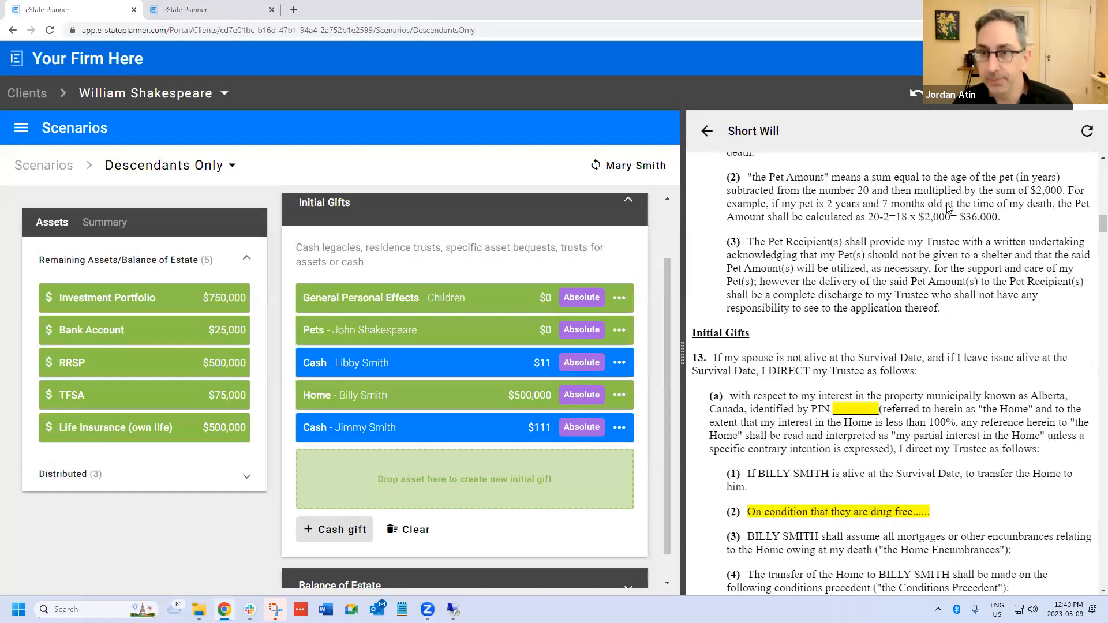
scroll(971, 205, down, 4)
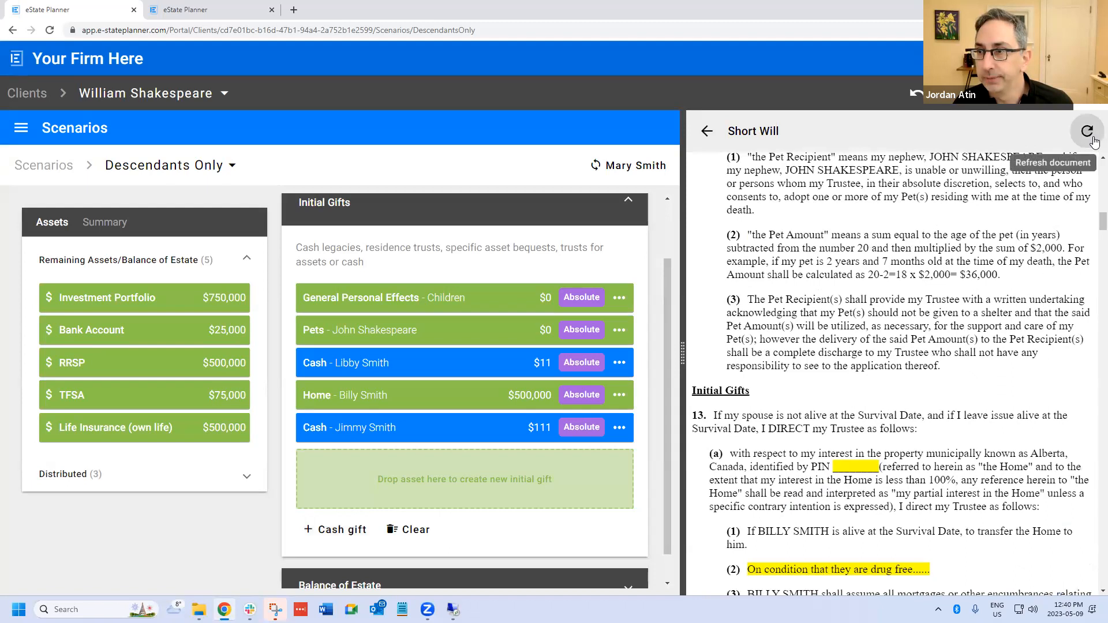
click(1088, 131)
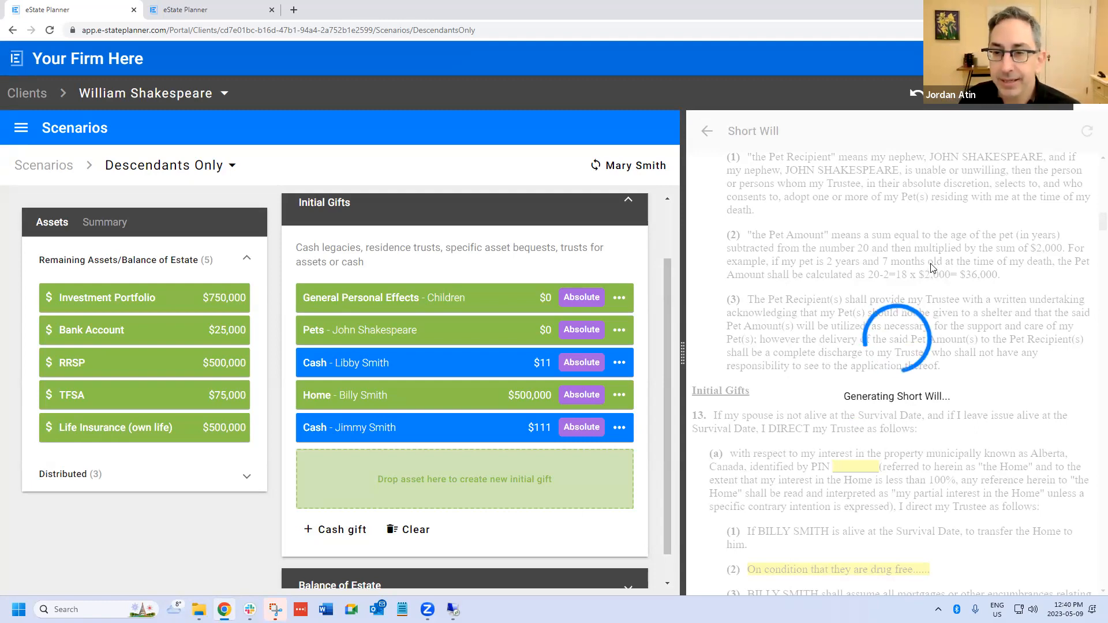
scroll(923, 287, down, 15)
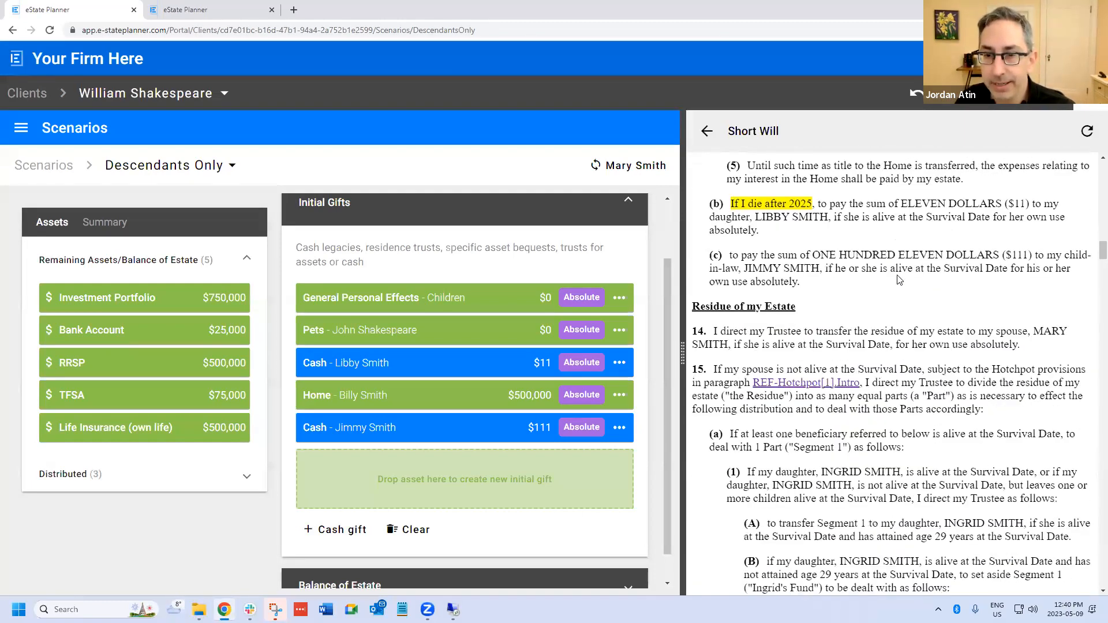
- Examine the conditions on gifts to a child's spouse in the Short Will's Definitions and Interpretations section
scroll(902, 273, down, 10)
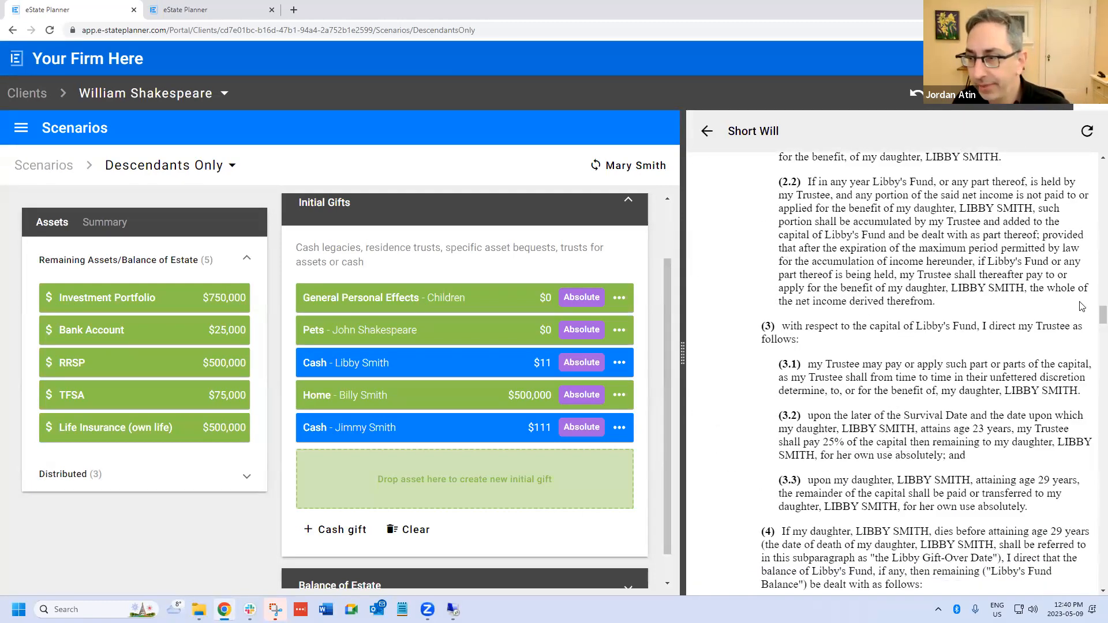
scroll(1093, 336, down, 15)
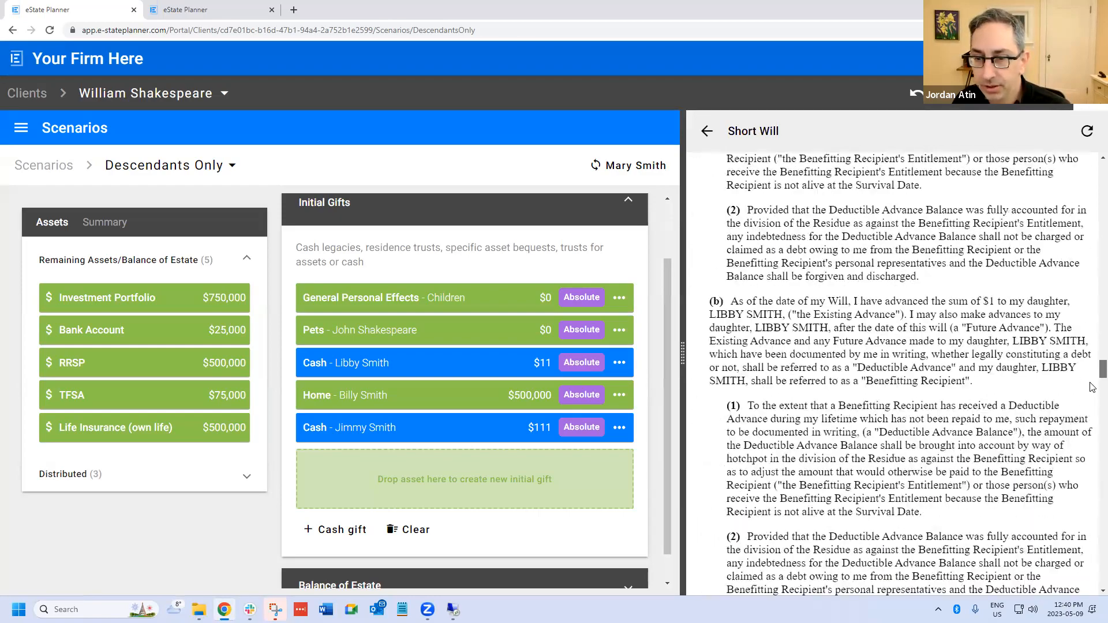
scroll(1093, 485, down, 15)
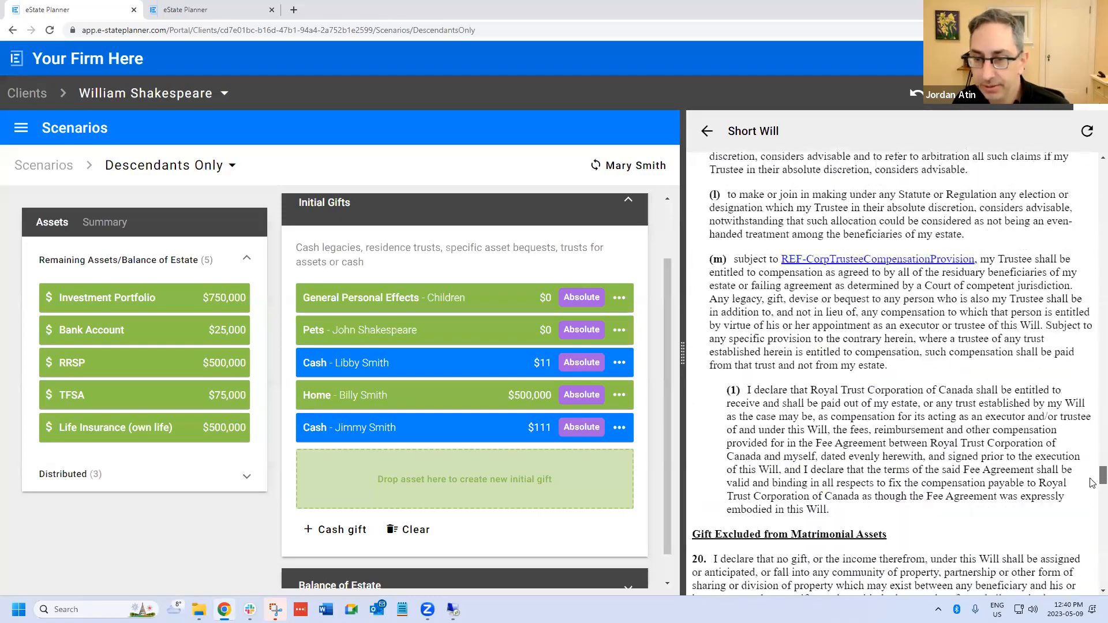
scroll(1093, 485, down, 6)
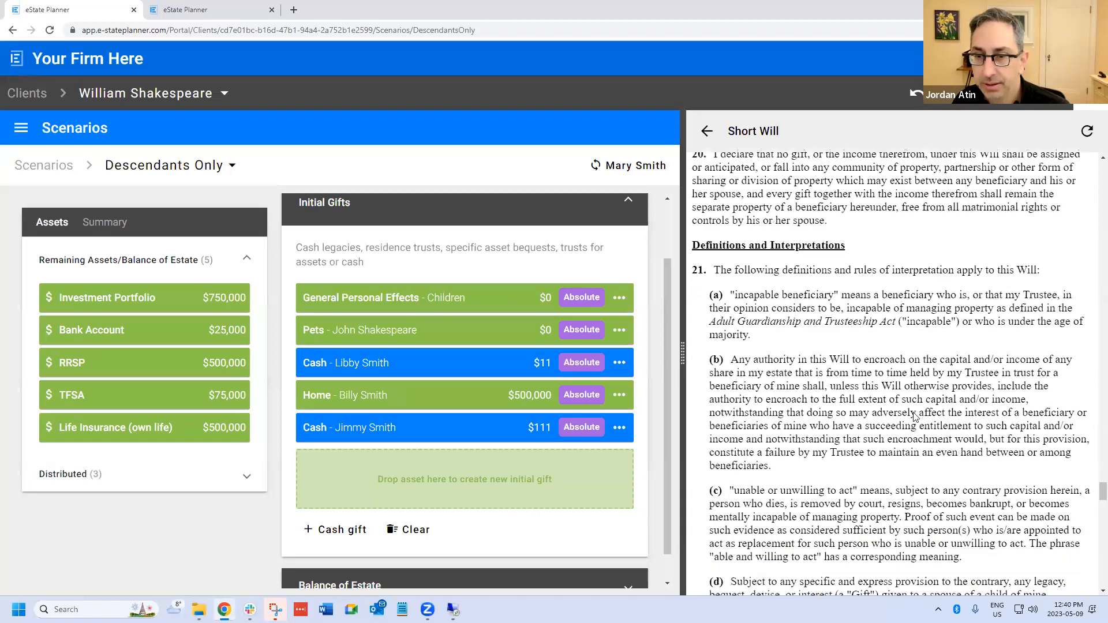
scroll(866, 390, down, 4)
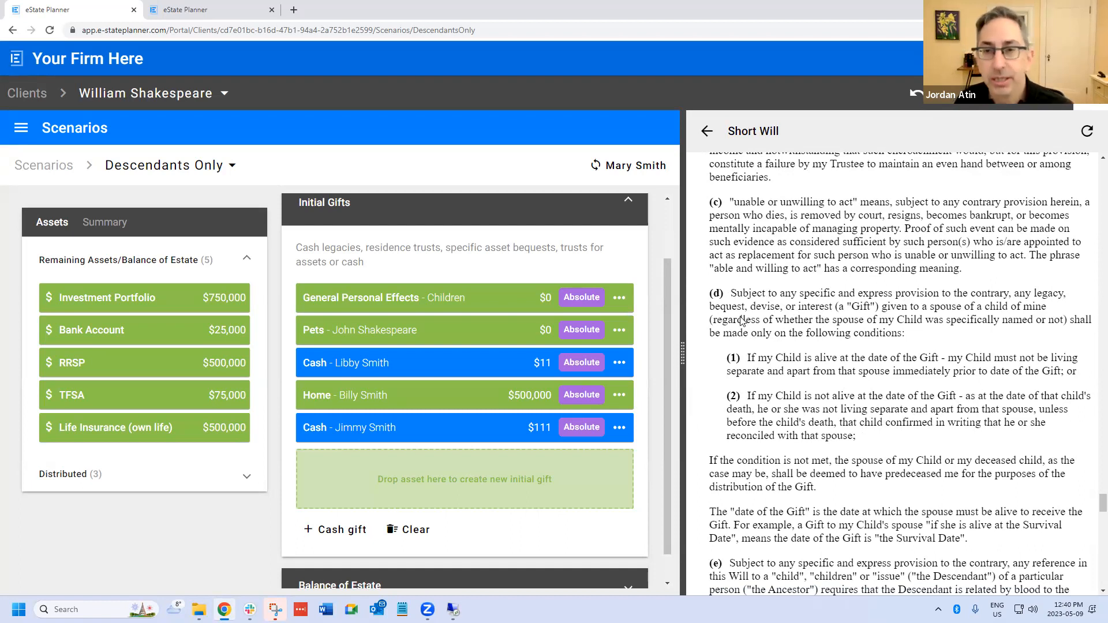
scroll(764, 307, up, 5)
scroll(767, 306, down, 7)
scroll(780, 286, up, 2)
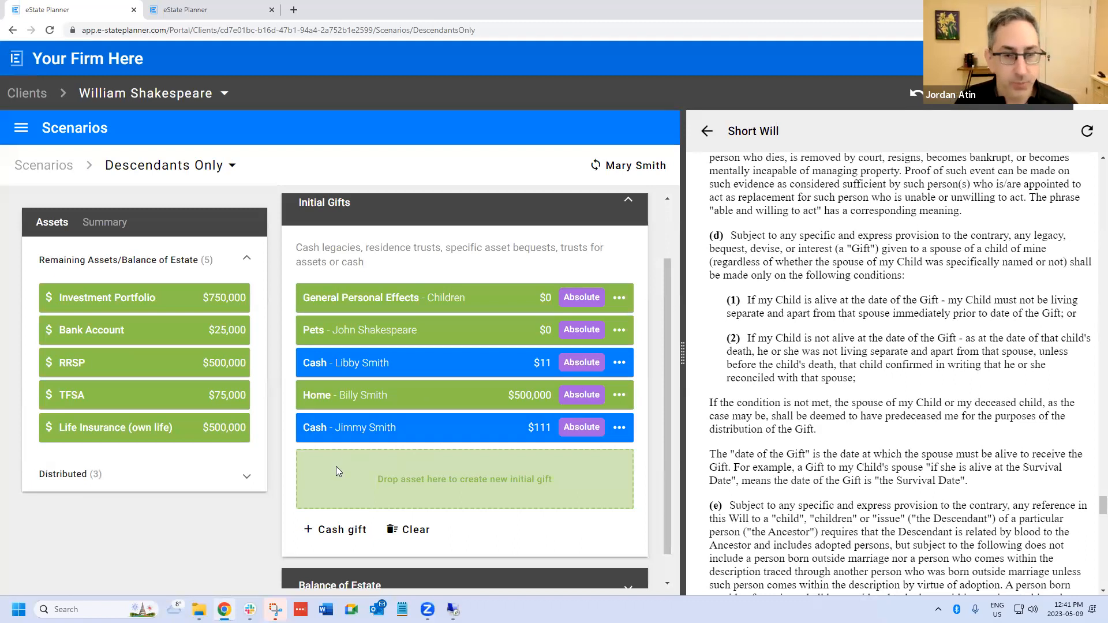
- Expand the scenario's Balance of Estate and look back through the Short Will to the Hotchpot and Ultimate Distribution clauses
scroll(369, 563, down, 1)
click(371, 555)
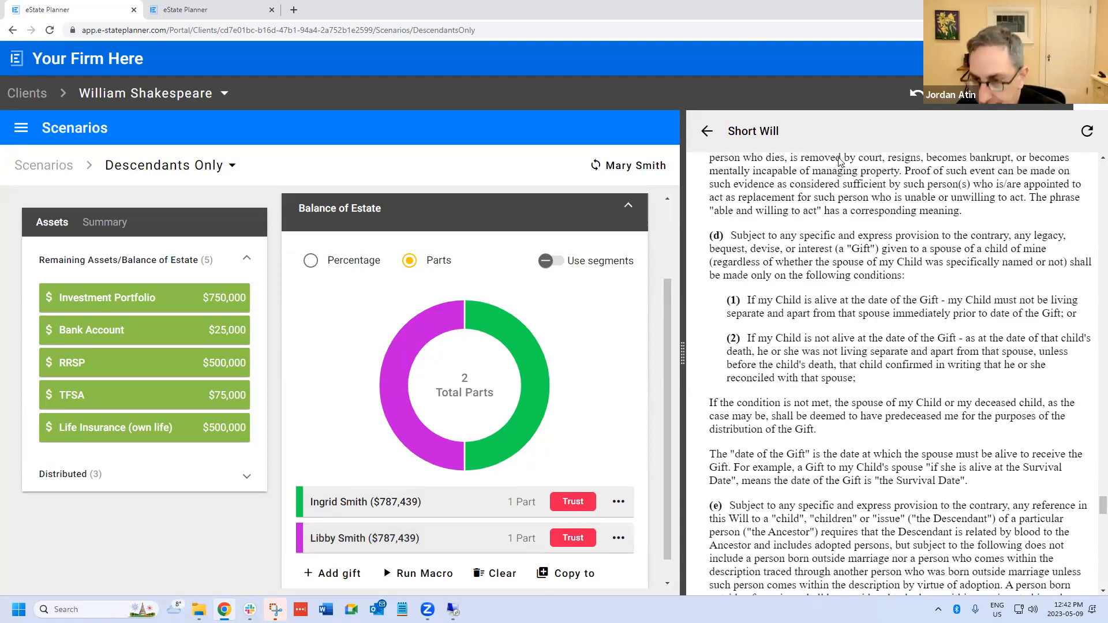
scroll(992, 207, up, 10)
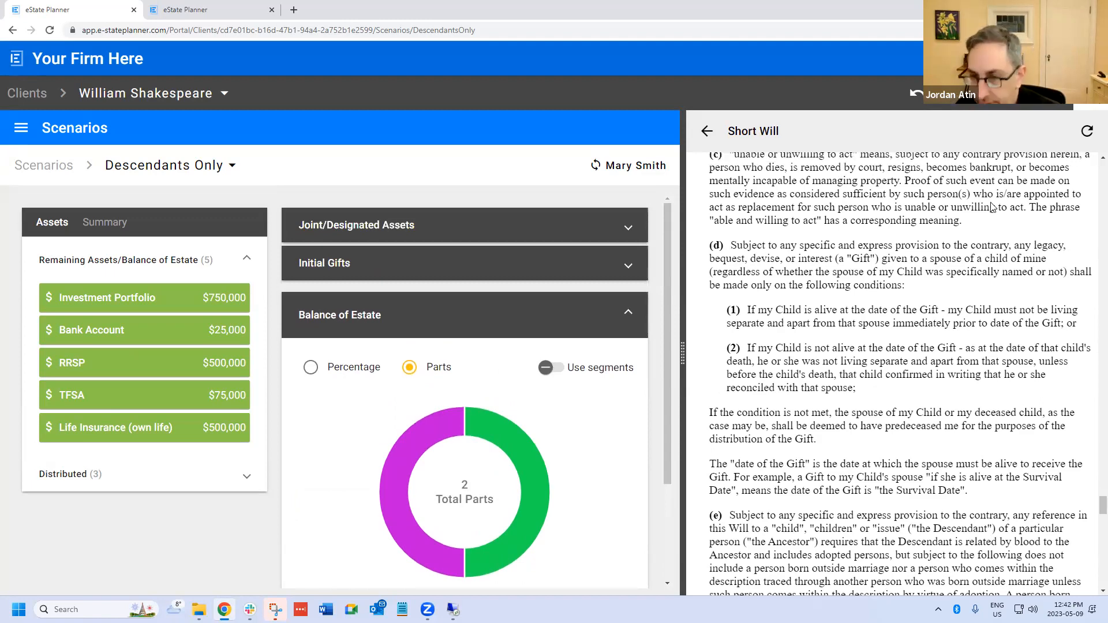
scroll(992, 207, up, 10)
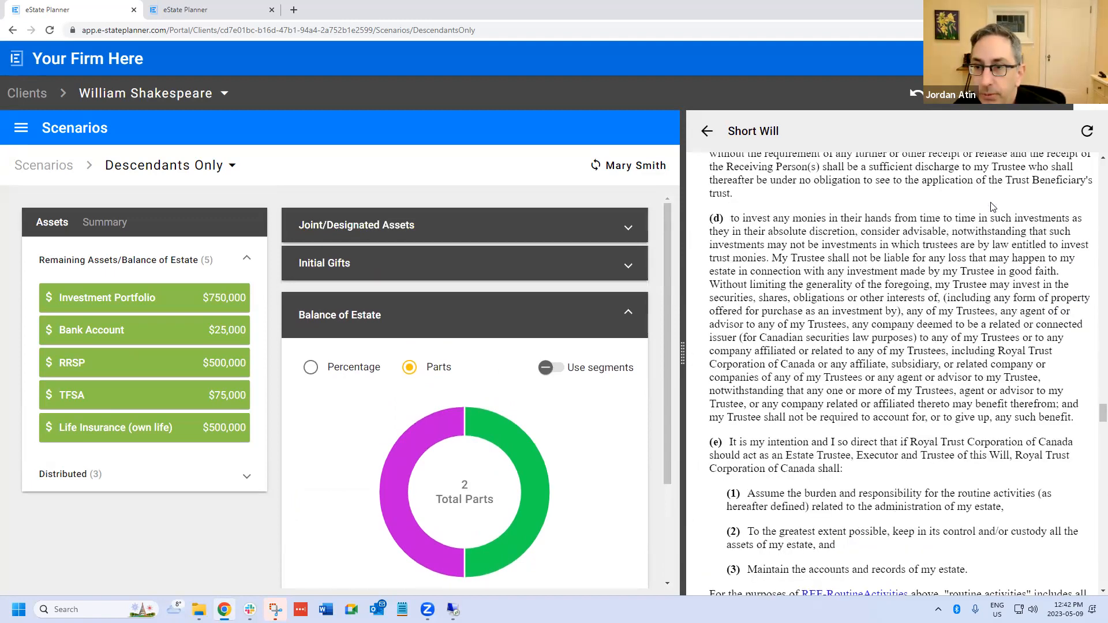
scroll(992, 207, up, 5)
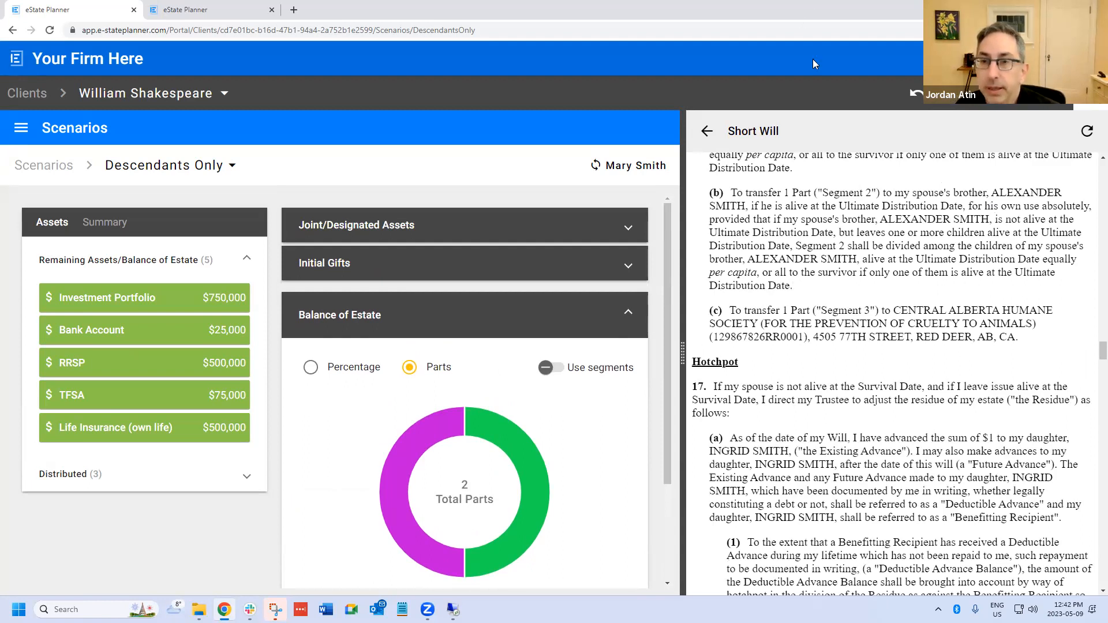
scroll(955, 320, up, 6)
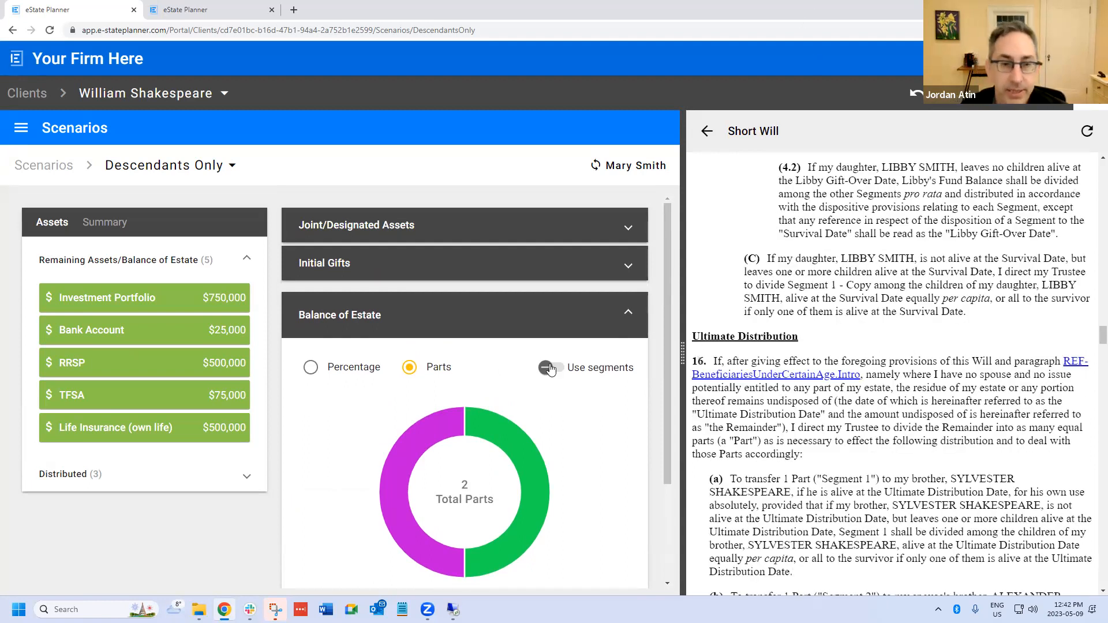
scroll(551, 369, down, 3)
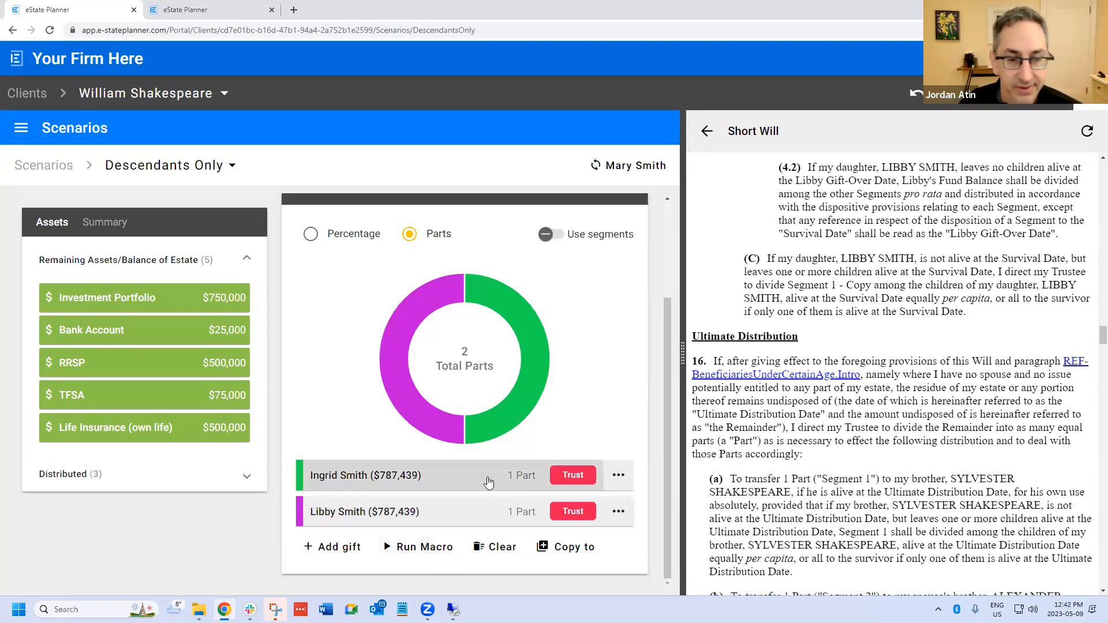
click(440, 470)
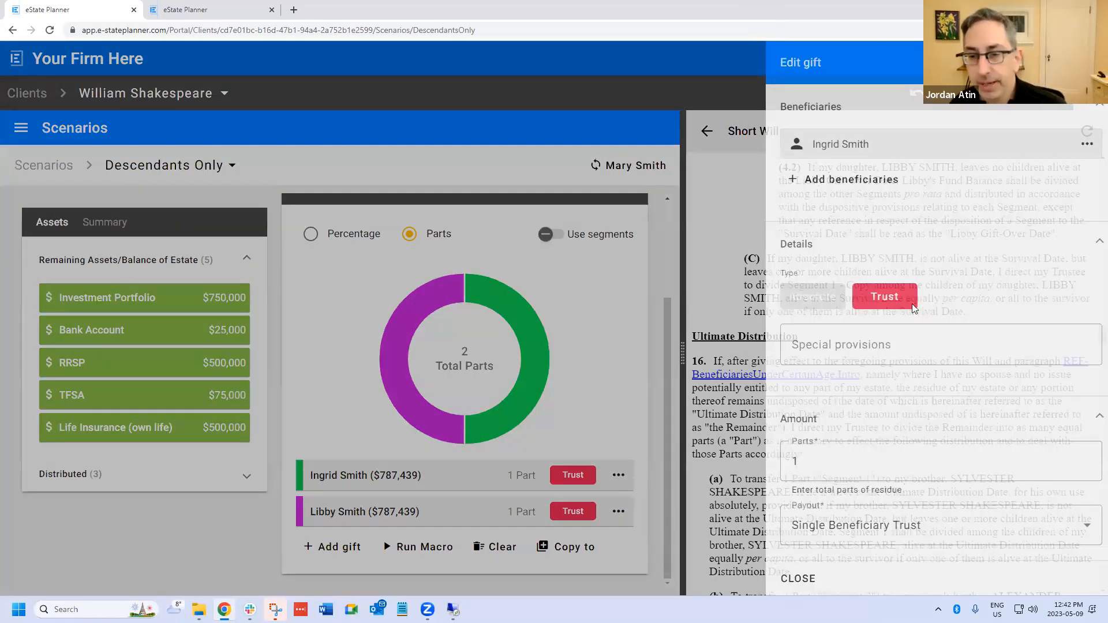
scroll(900, 375, down, 15)
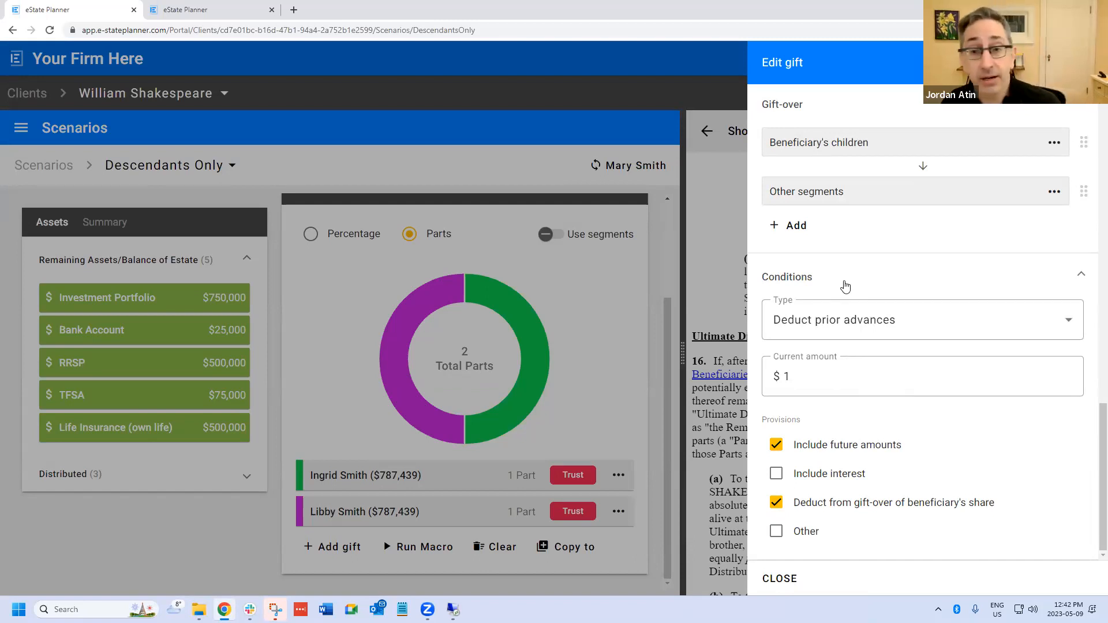
click(958, 328)
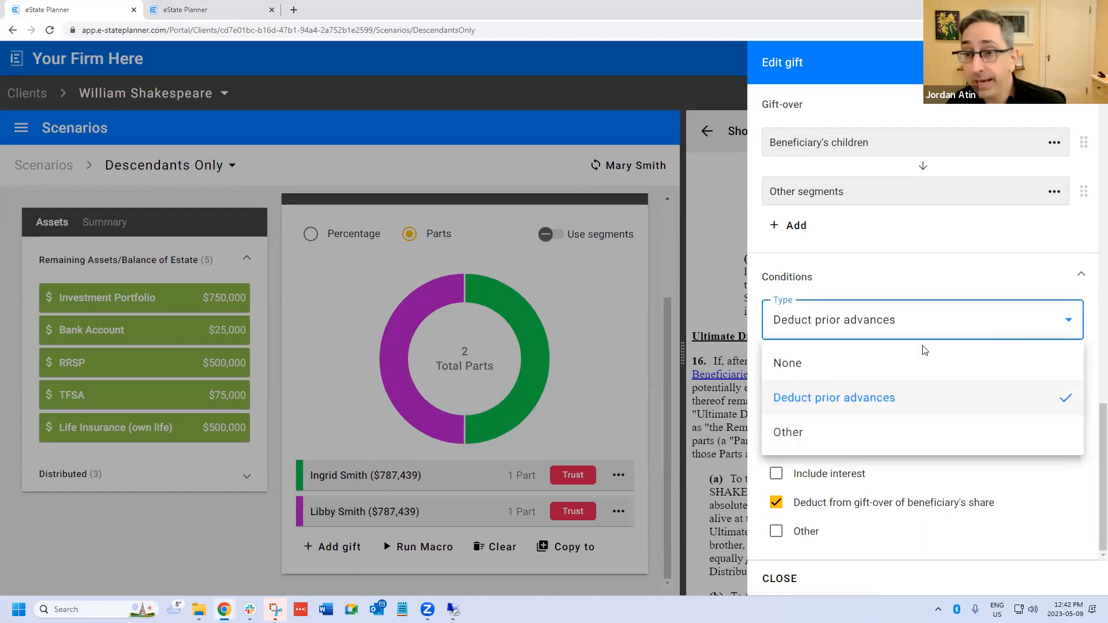
click(890, 376)
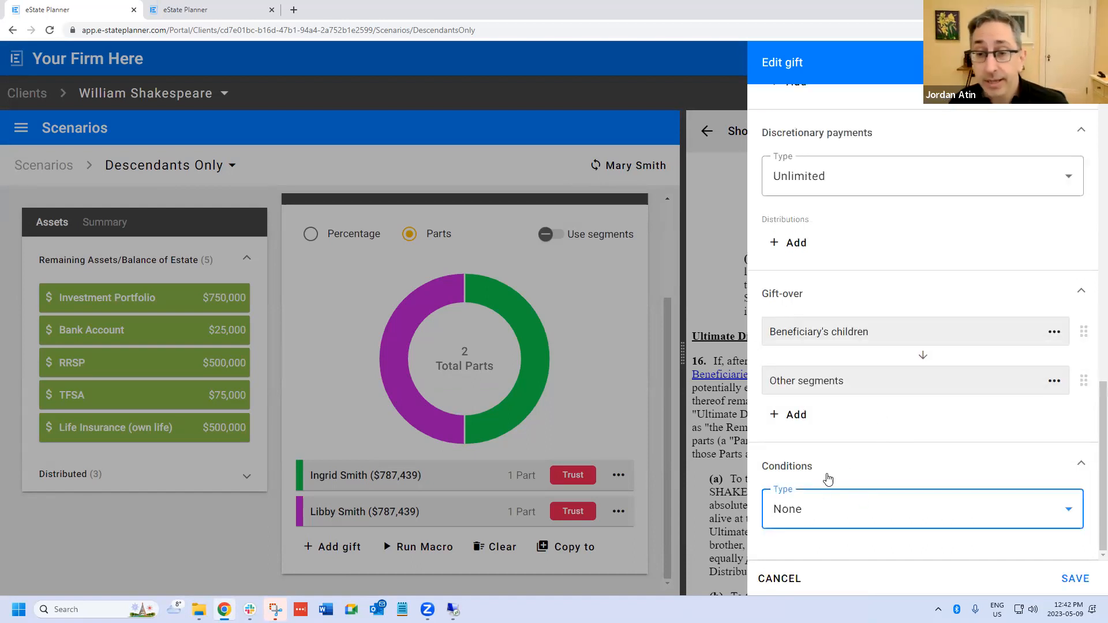
click(829, 513)
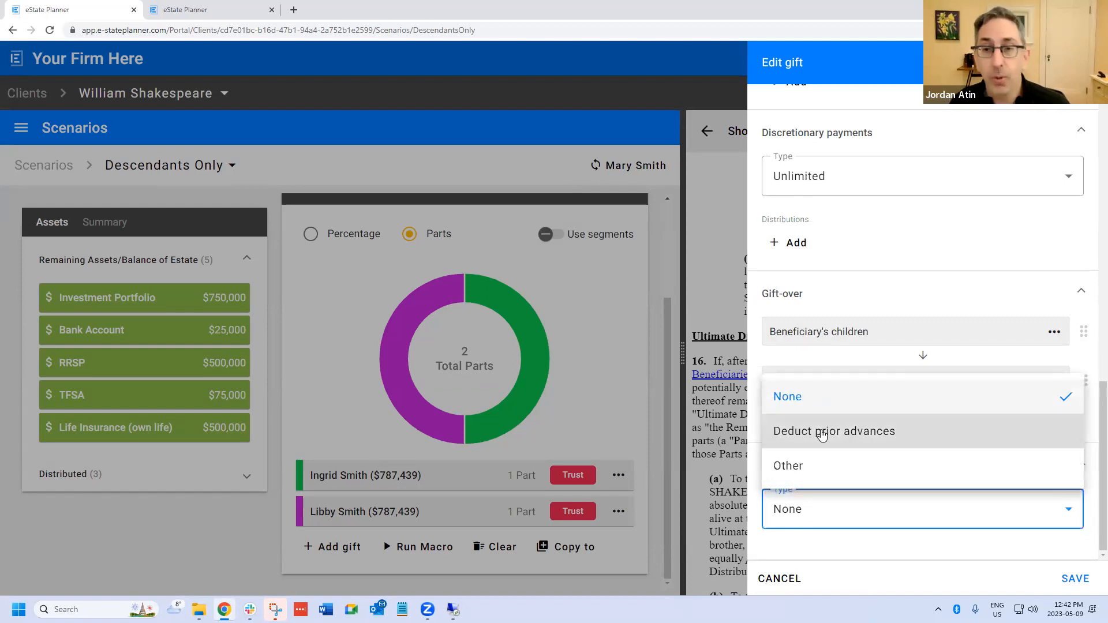
click(775, 573)
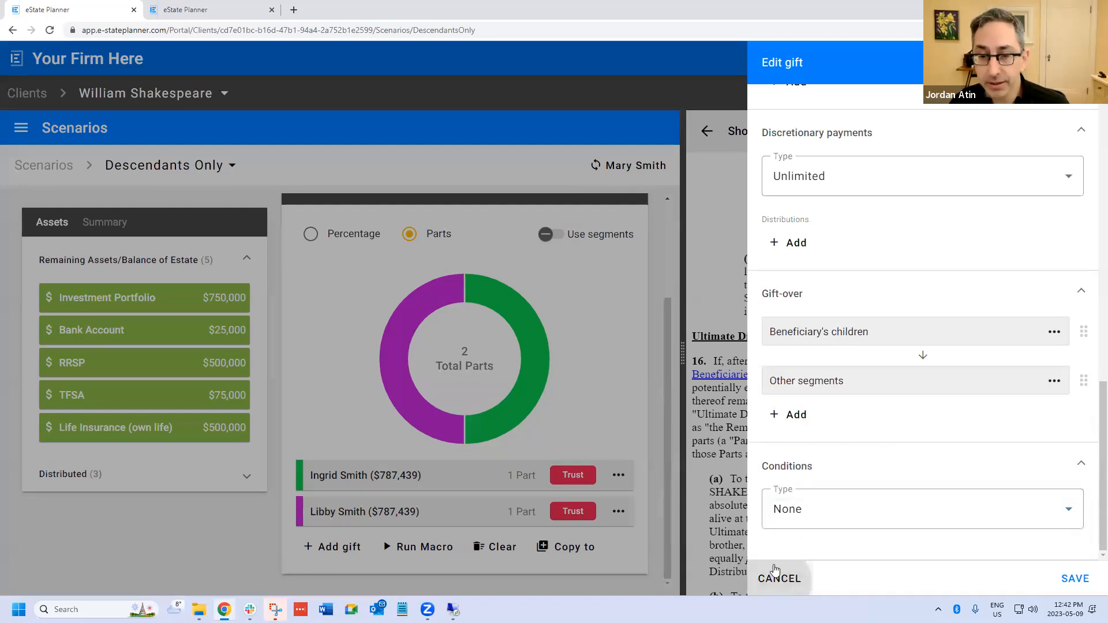
click(775, 573)
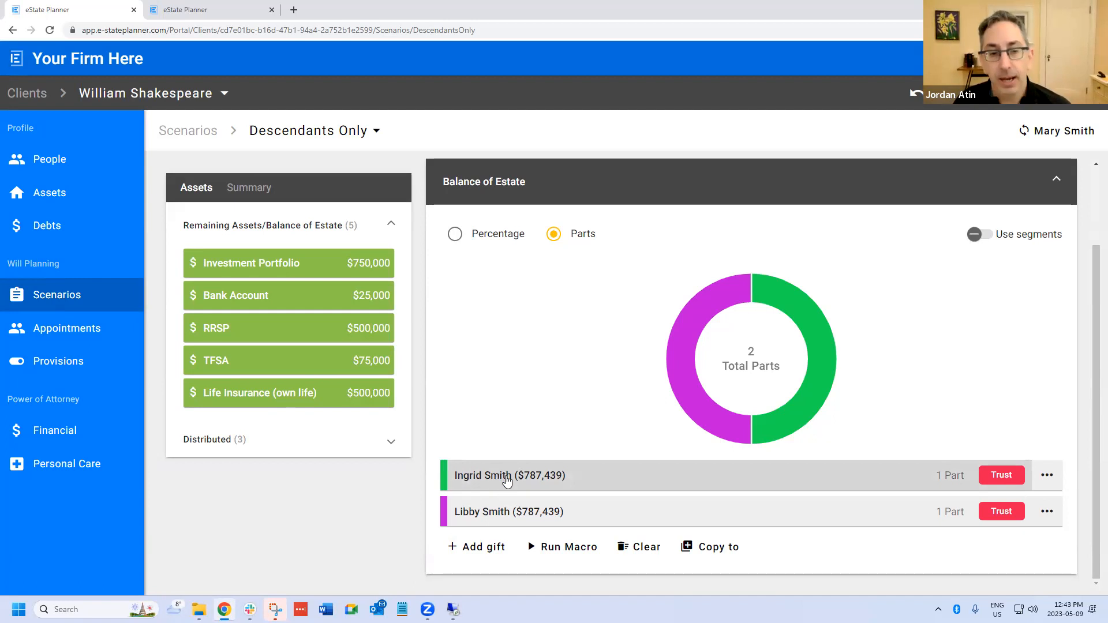
- In the first daughter's trust gift under Balance of Estate, reset the condition type to None and reselect Deduct prior advances
click(503, 475)
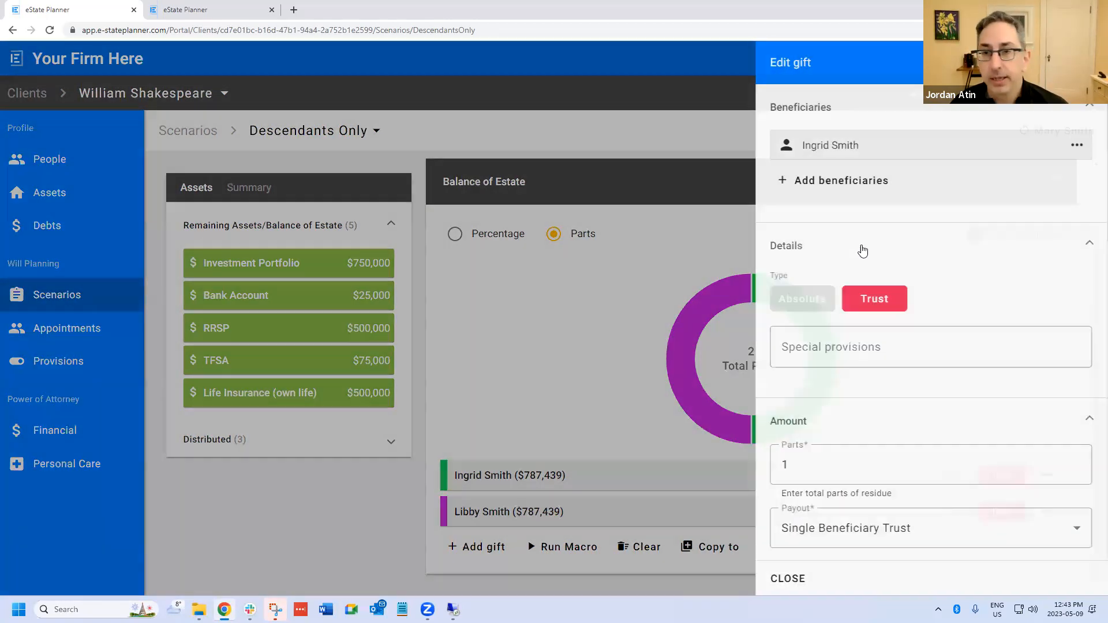
scroll(894, 250, down, 10)
scroll(883, 243, down, 2)
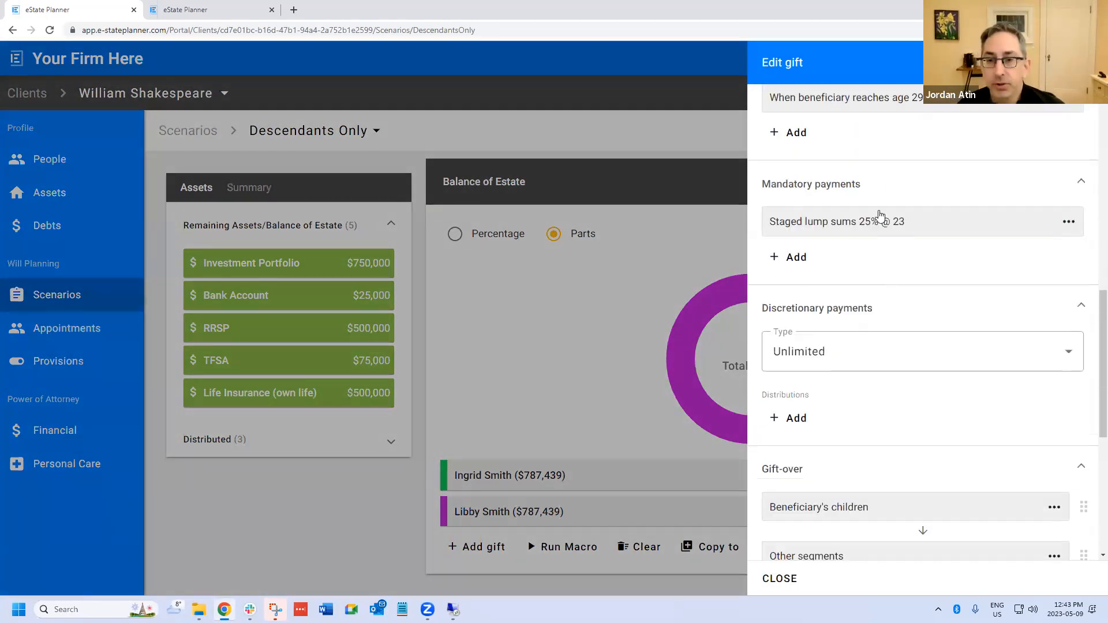
scroll(873, 353, down, 3)
scroll(873, 353, down, 3)
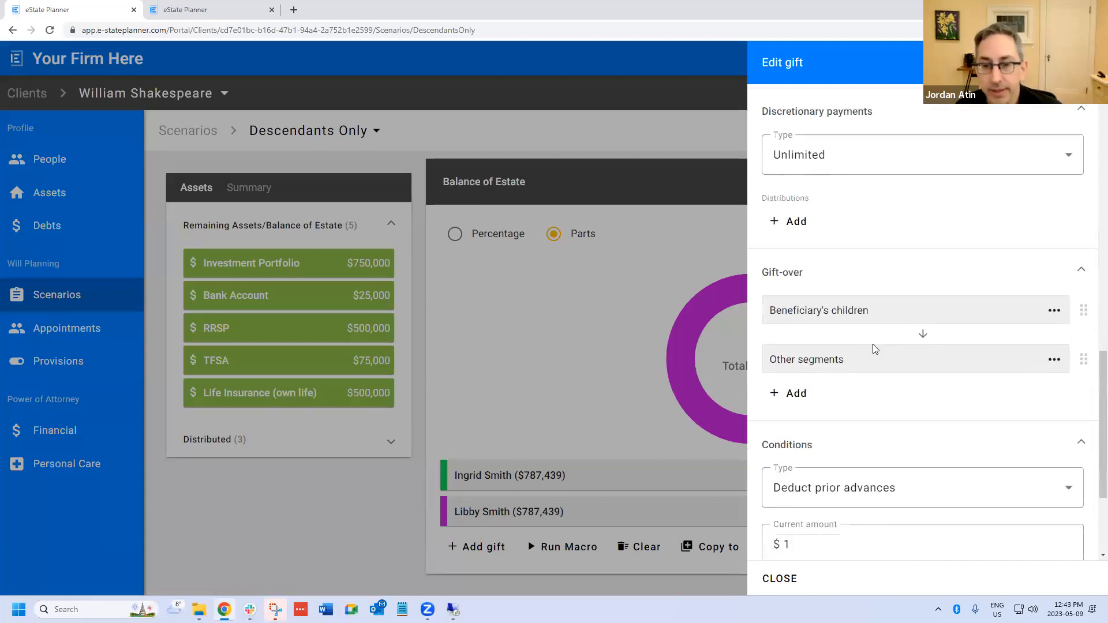
click(828, 327)
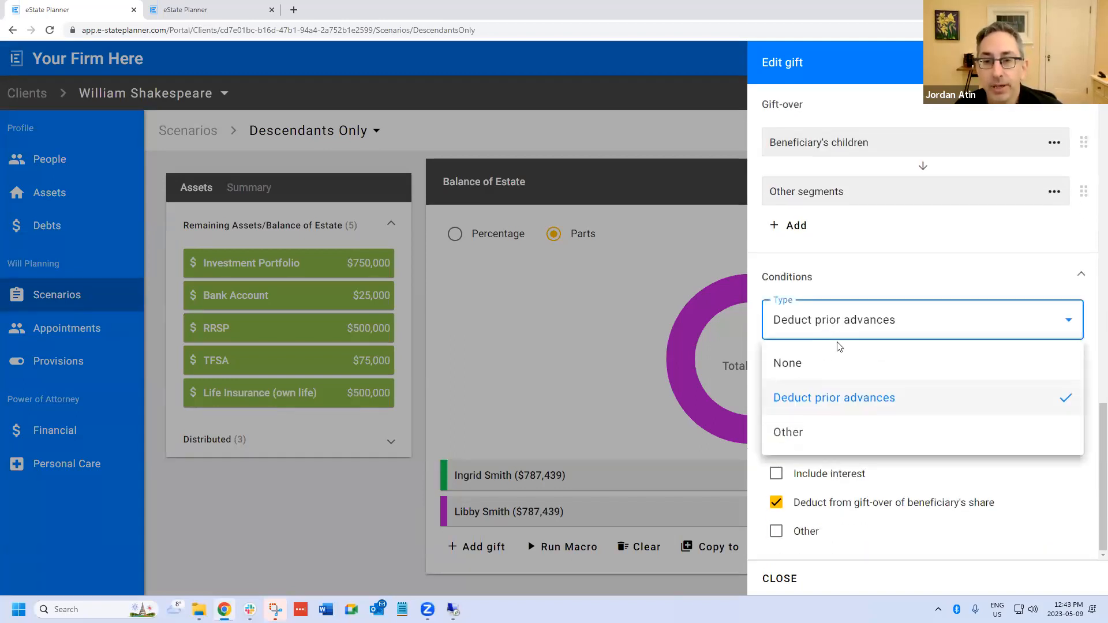
click(837, 361)
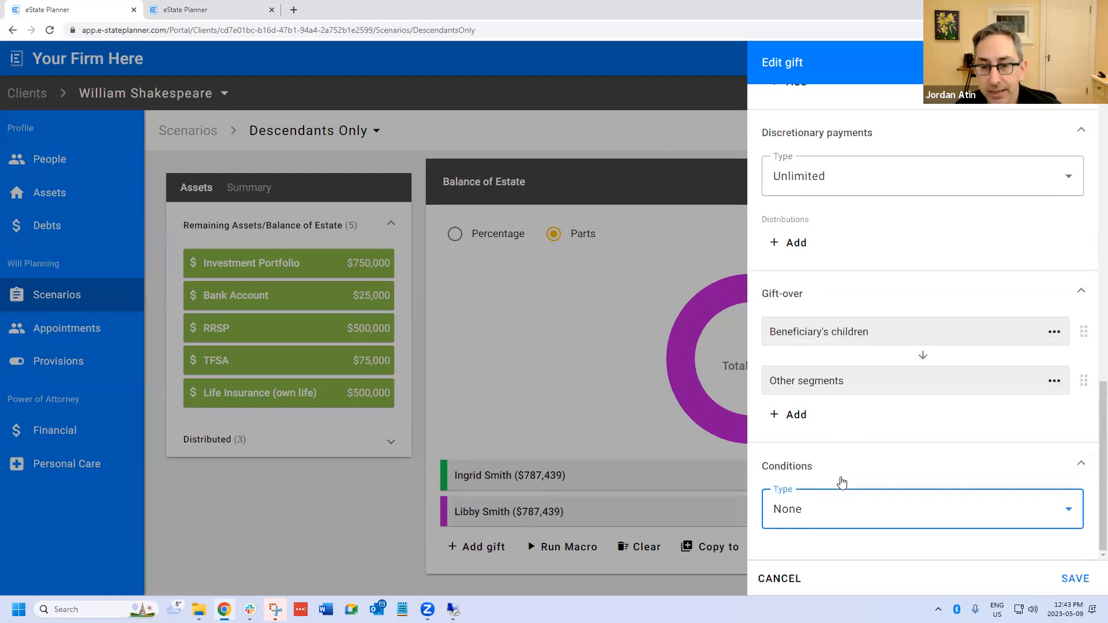
click(844, 516)
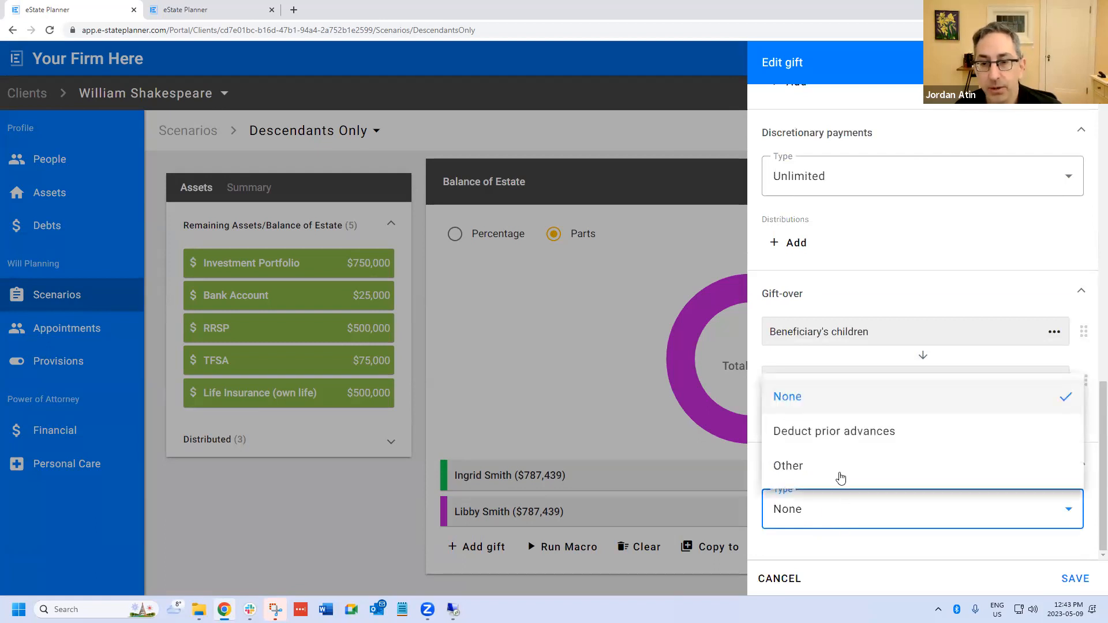
click(839, 437)
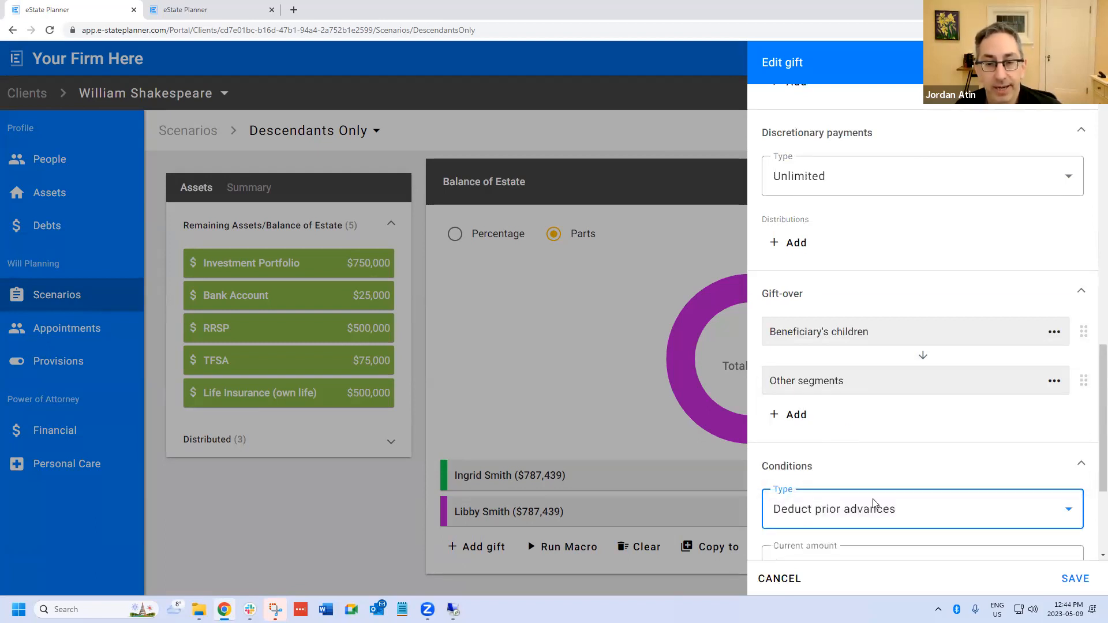
- Set the current amount of the first daughter's prior advances to $100,000
scroll(872, 494, down, 3)
click(809, 385)
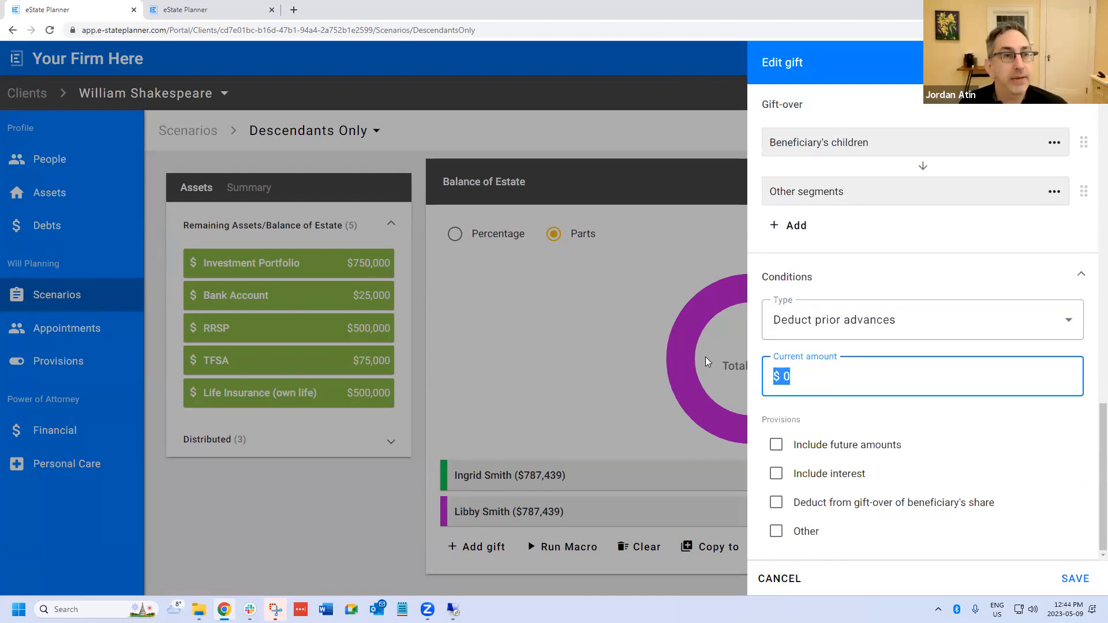
text(100,000)
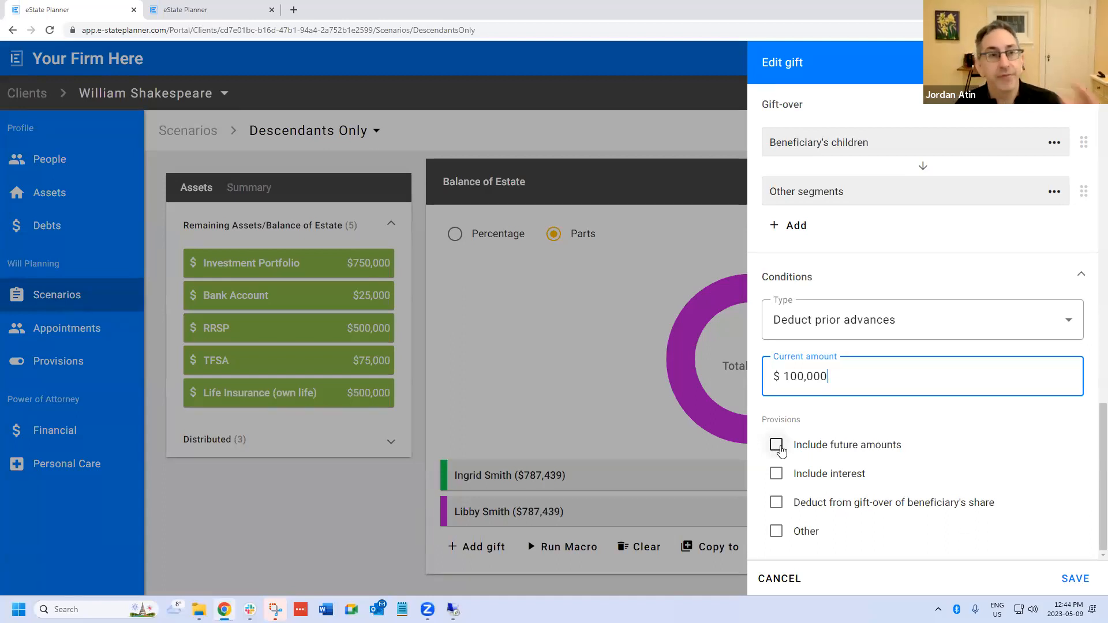
- Include future amounts and deduction from the gift-over of the beneficiary's share, without interest or other provisions, and save the gift
click(777, 446)
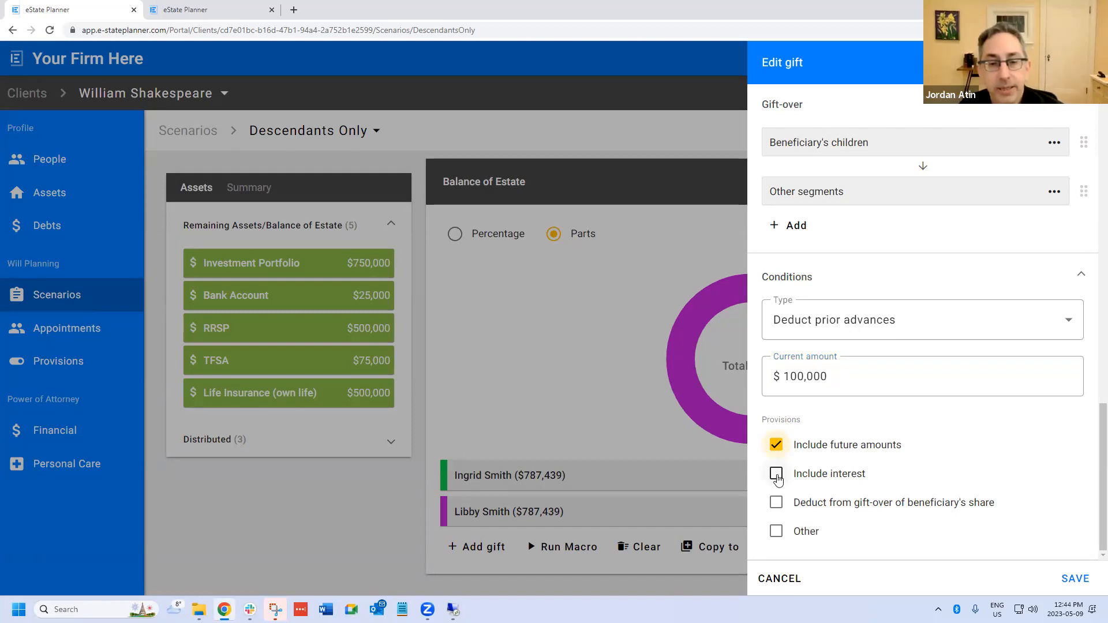
click(776, 475)
click(776, 475)
click(774, 504)
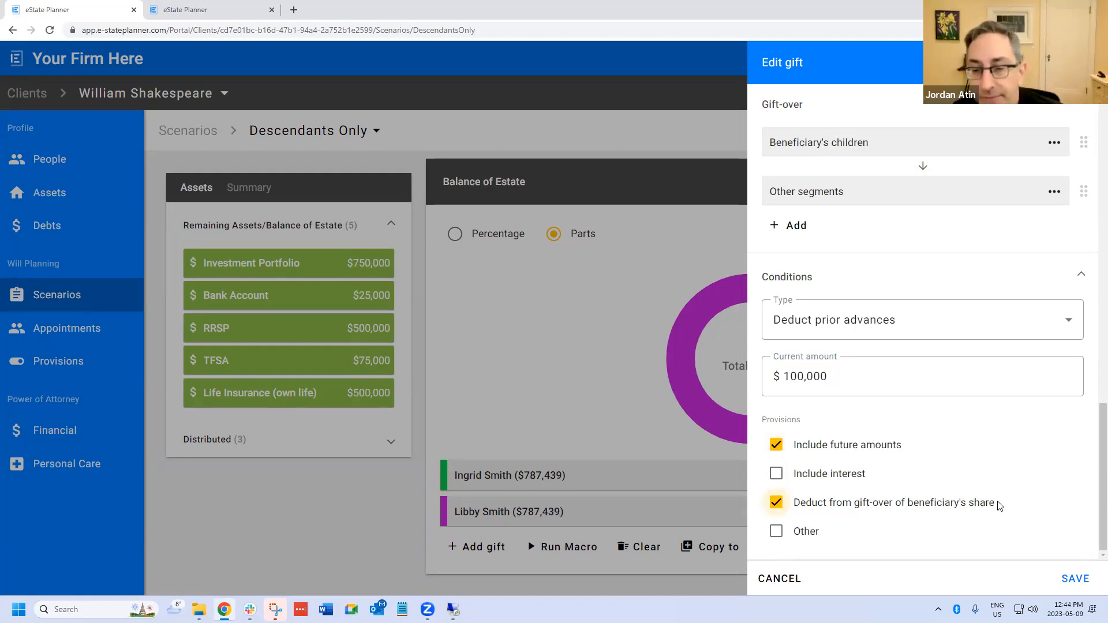
scroll(960, 478, up, 3)
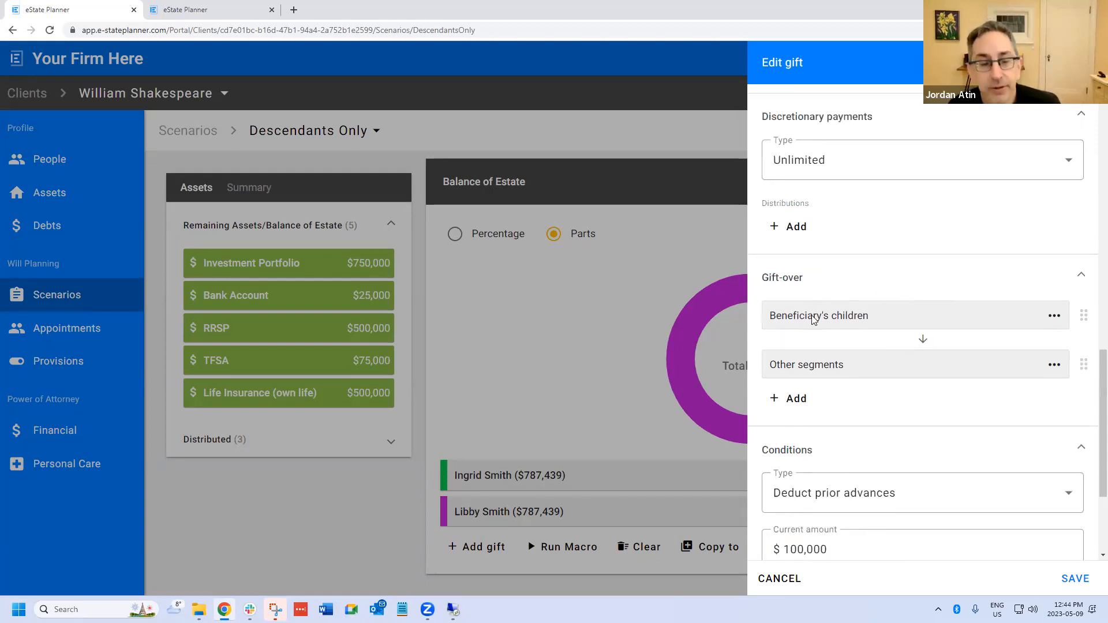
scroll(834, 342, down, 3)
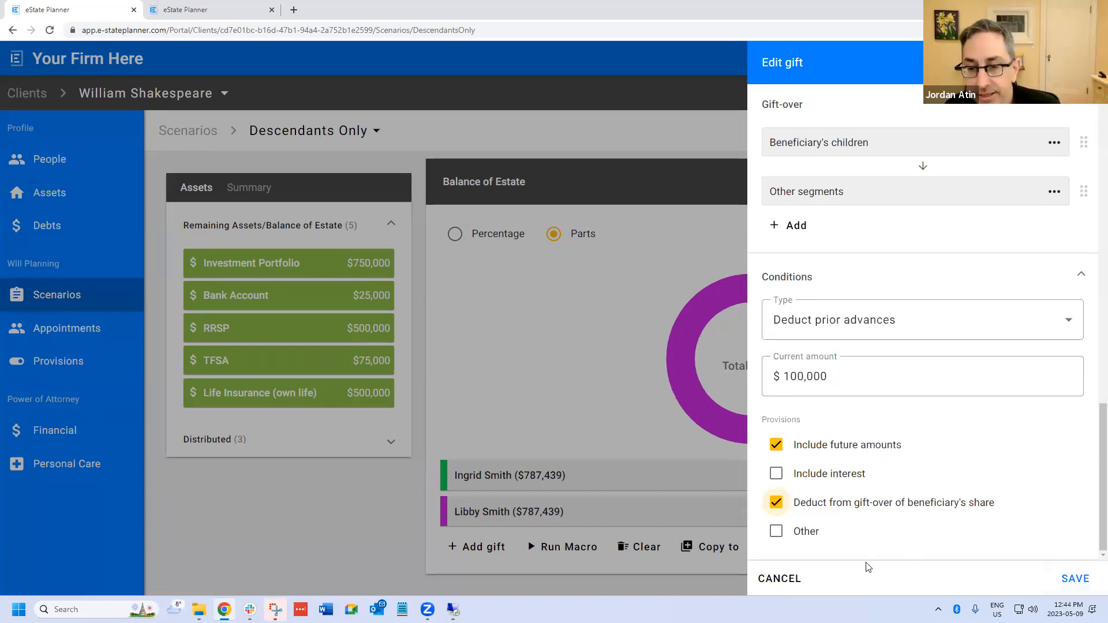
click(812, 537)
scroll(811, 456, down, 1)
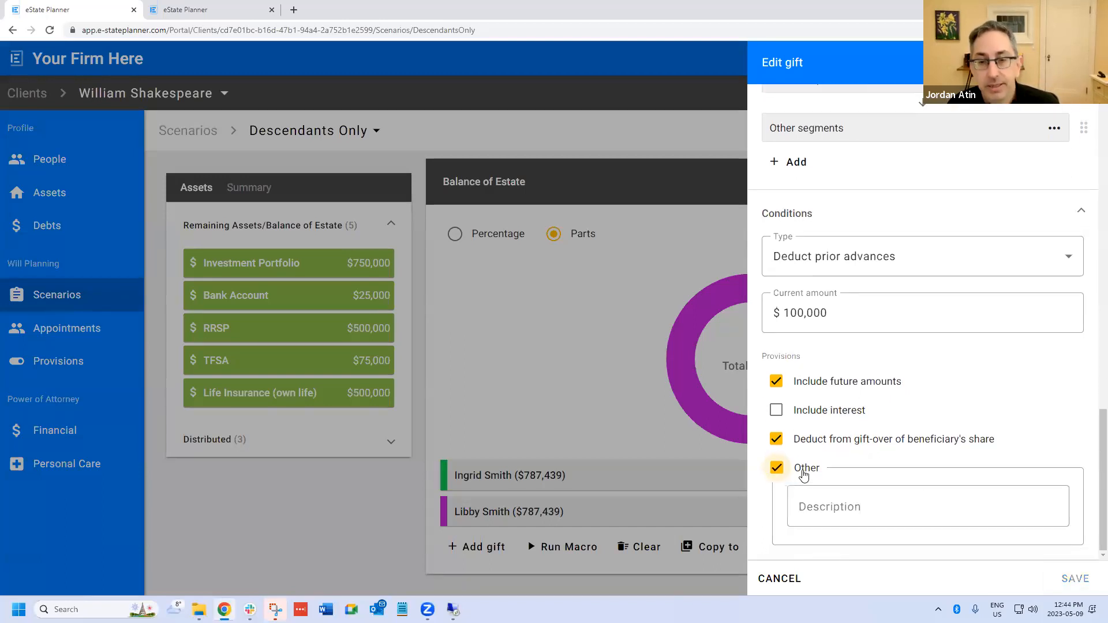
click(804, 474)
click(1067, 579)
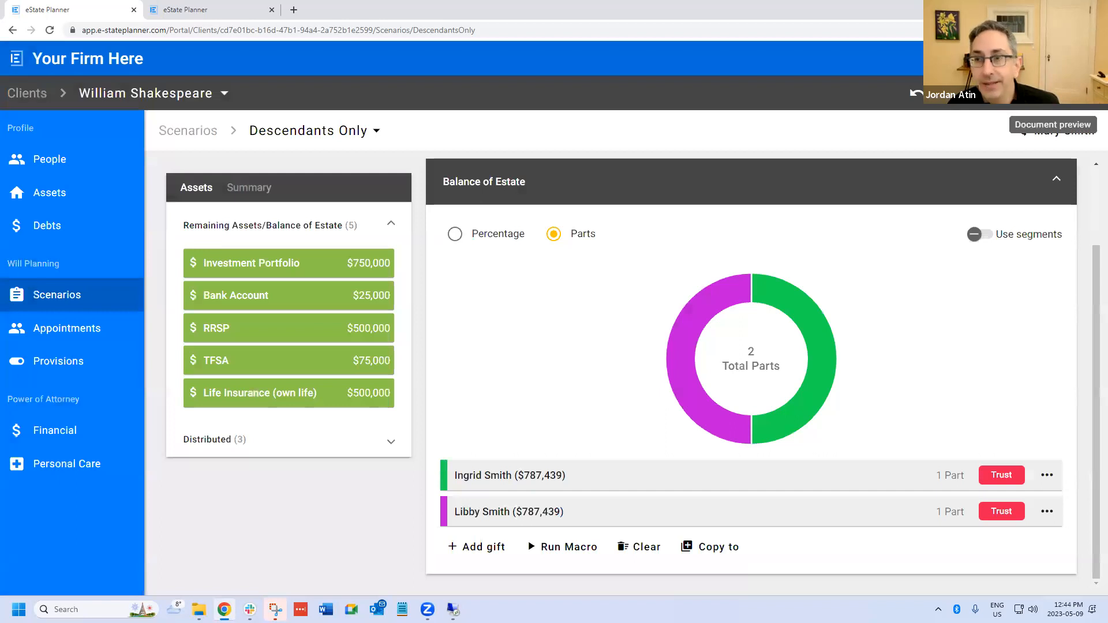
- Clear the current amount of prior advances in the second daughter's trust gift and save it
click(757, 515)
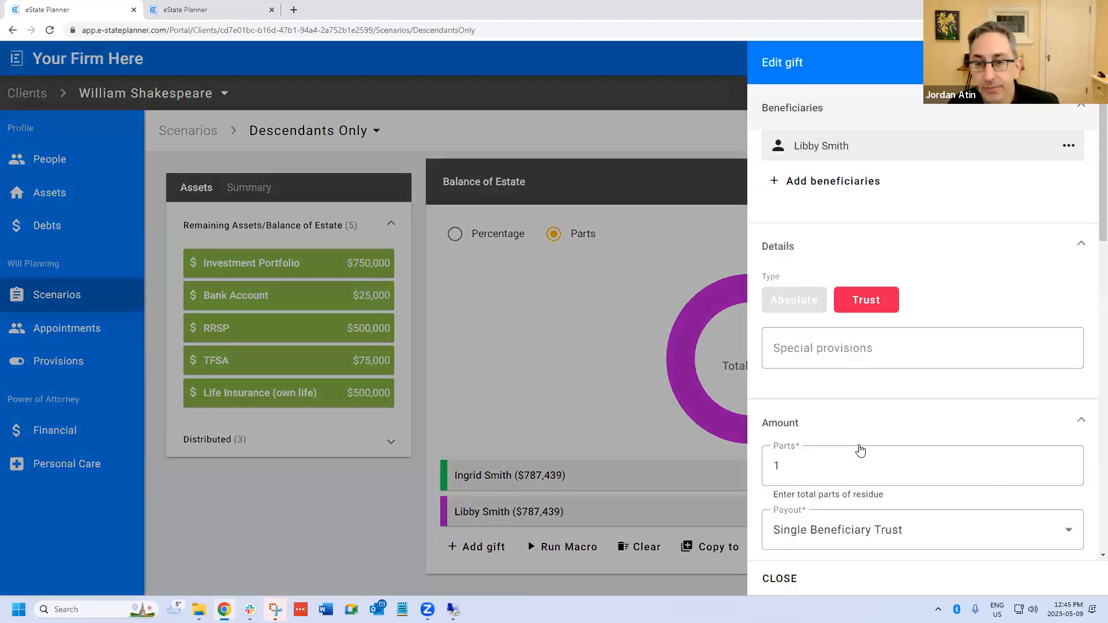
scroll(860, 450, down, 15)
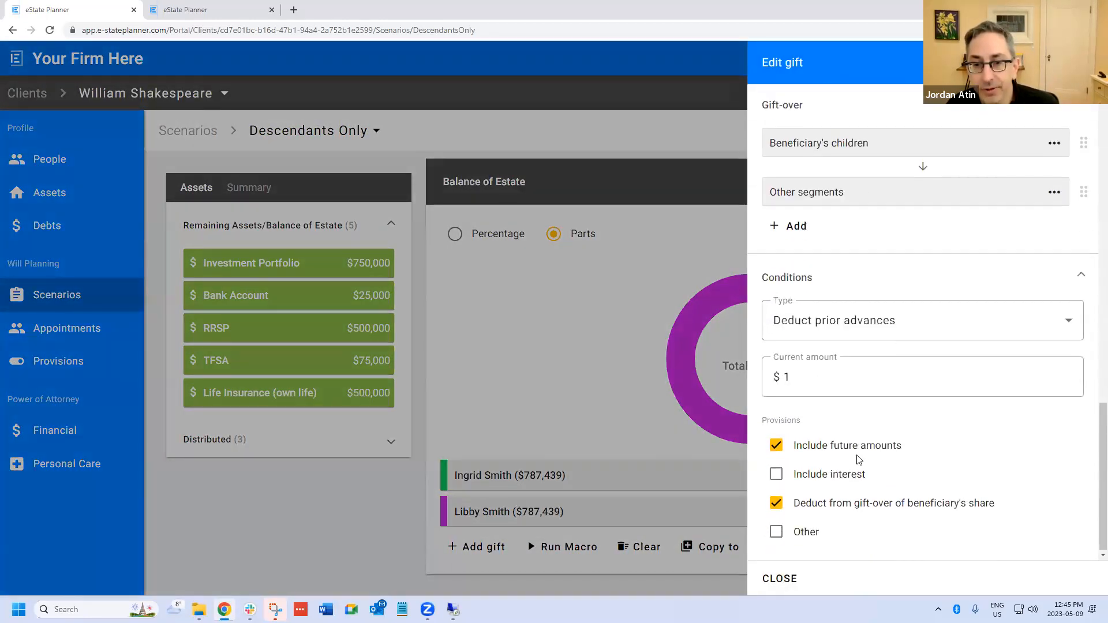
click(817, 388)
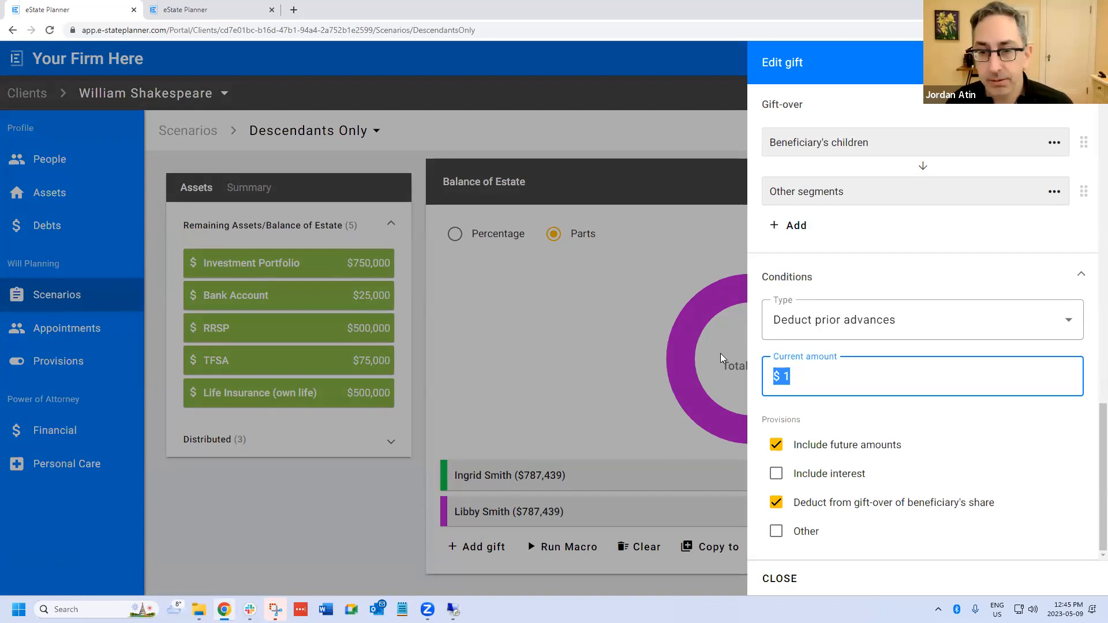
key(BackSpace)
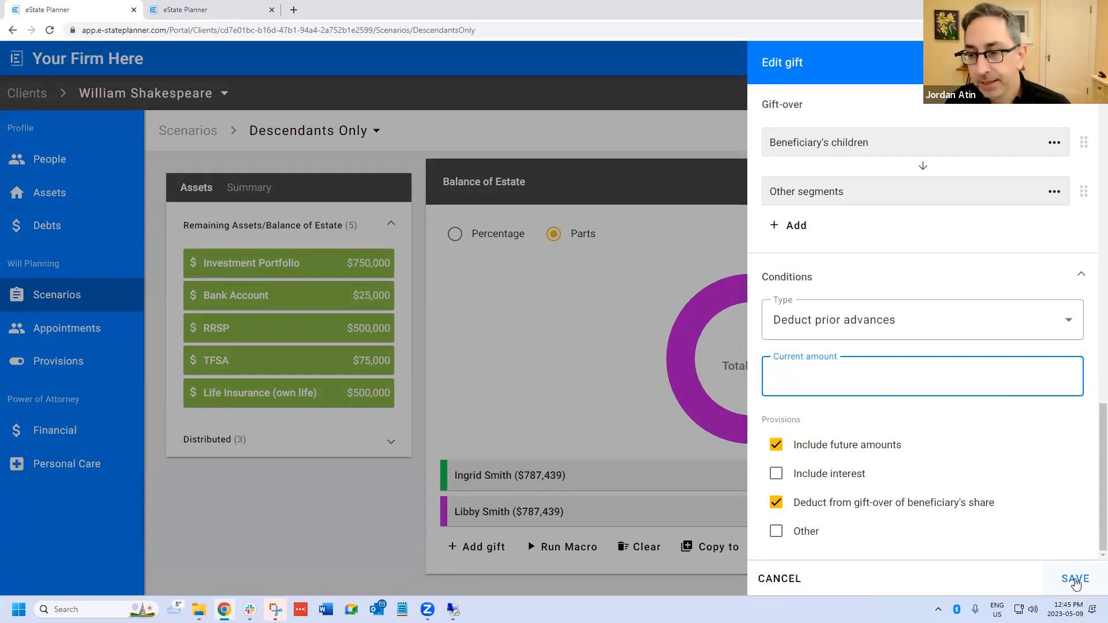
click(1077, 581)
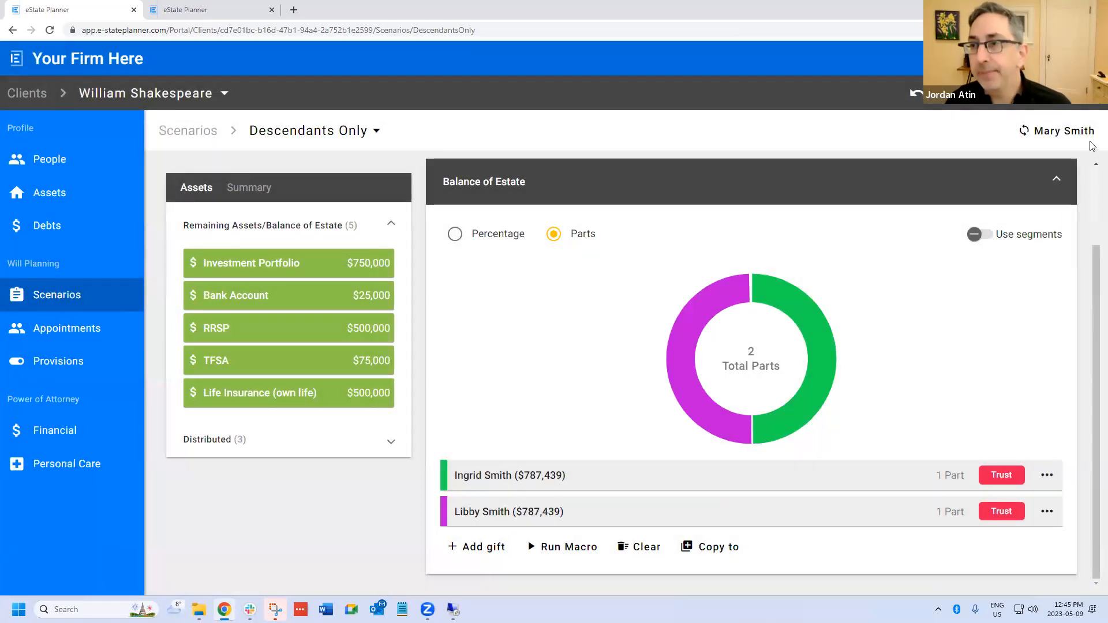
- Reopen the Short Will preview beside the scenario and refresh the document
click(1091, 94)
click(1077, 144)
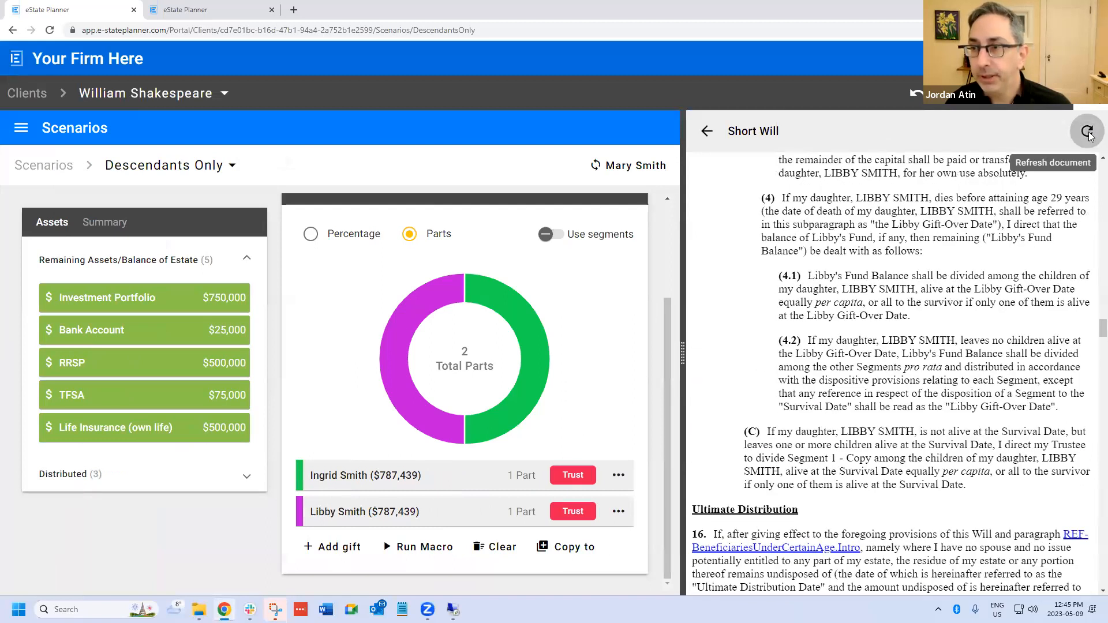
click(1077, 144)
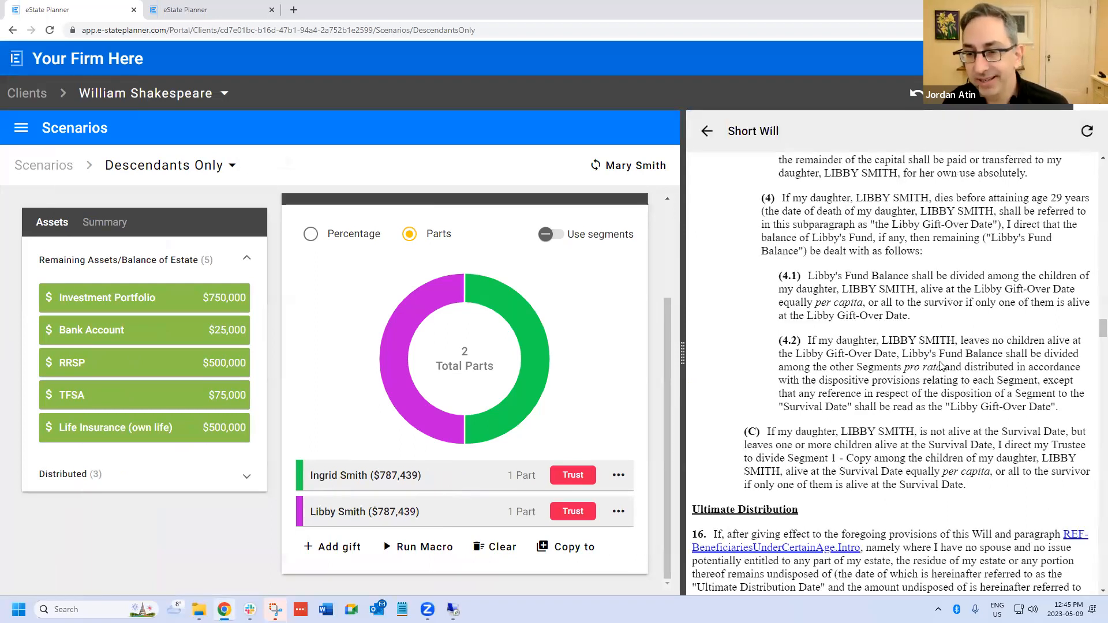
- Find the residue clause in the Short Will and follow its cross-reference to the Hotchpot provisions
scroll(910, 349, up, 4)
scroll(911, 349, up, 15)
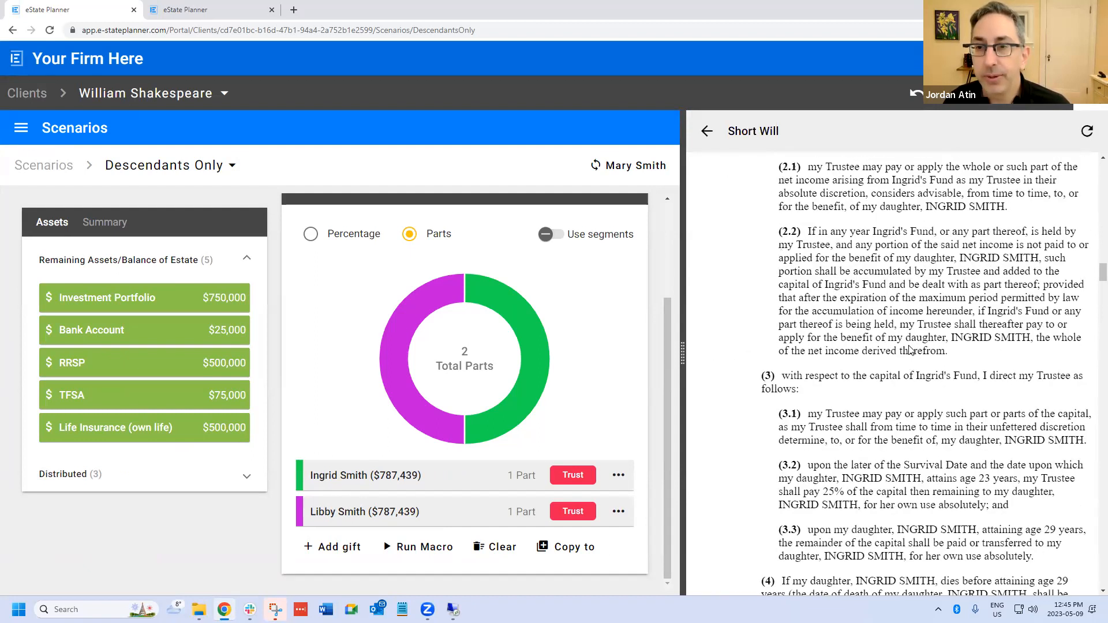
scroll(911, 349, up, 8)
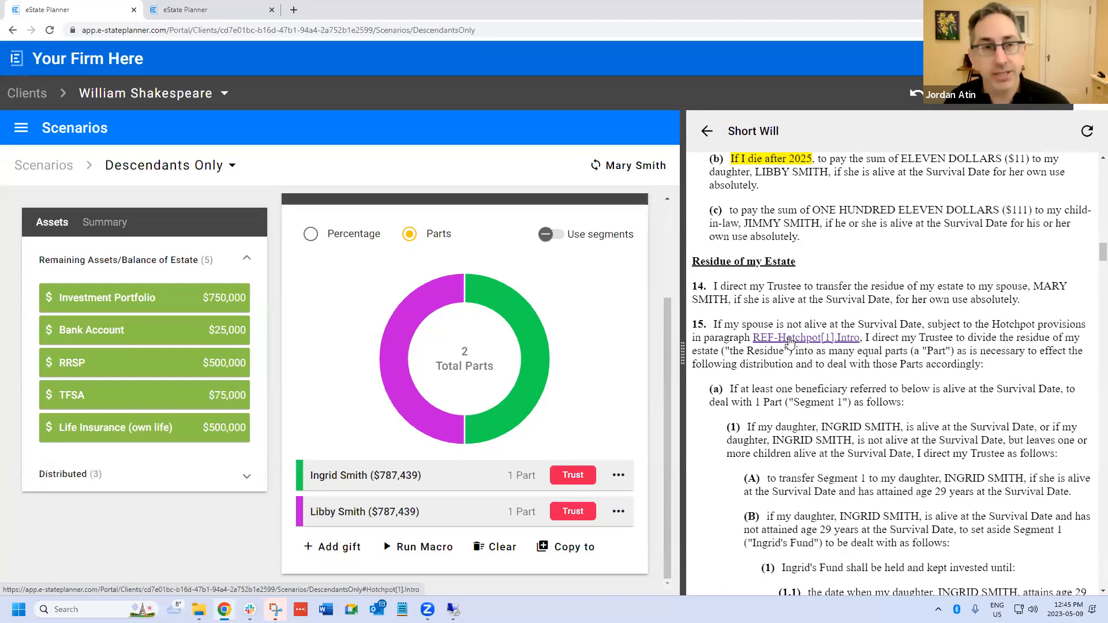
click(790, 340)
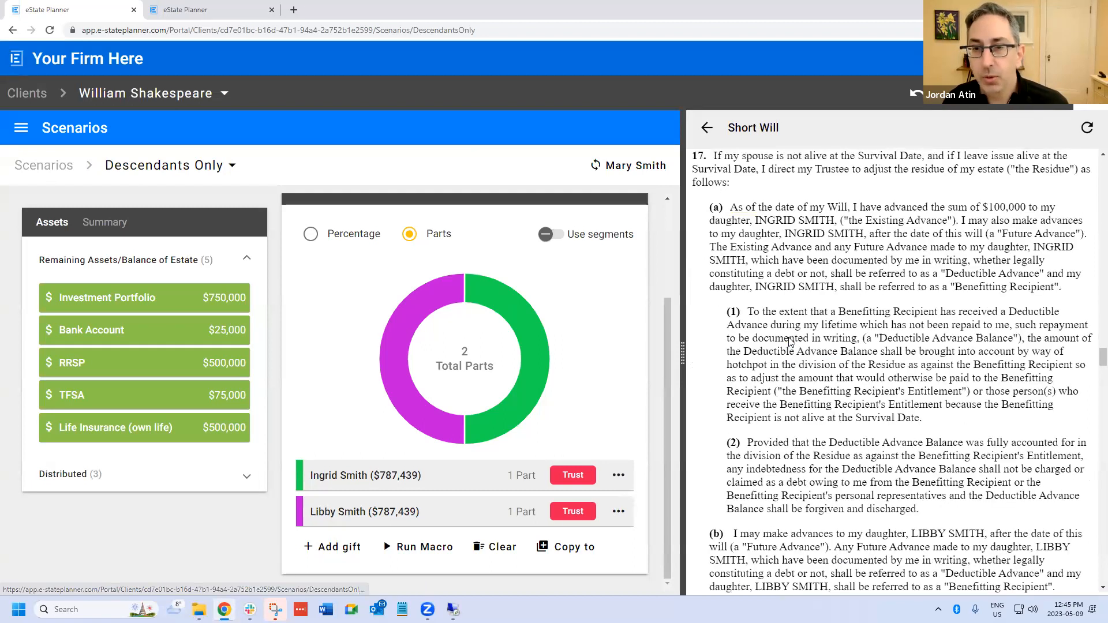
- Examine the Hotchpot paragraph's wording on existing and future advances, deduction and forgiveness for each daughter
scroll(816, 313, up, 1)
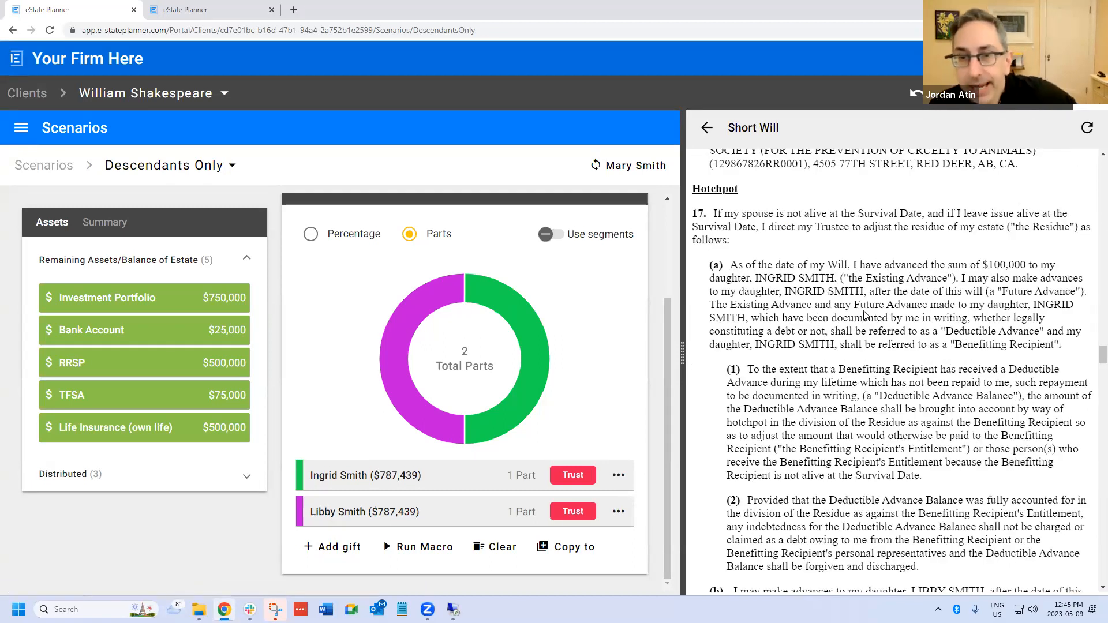
scroll(870, 297, down, 1)
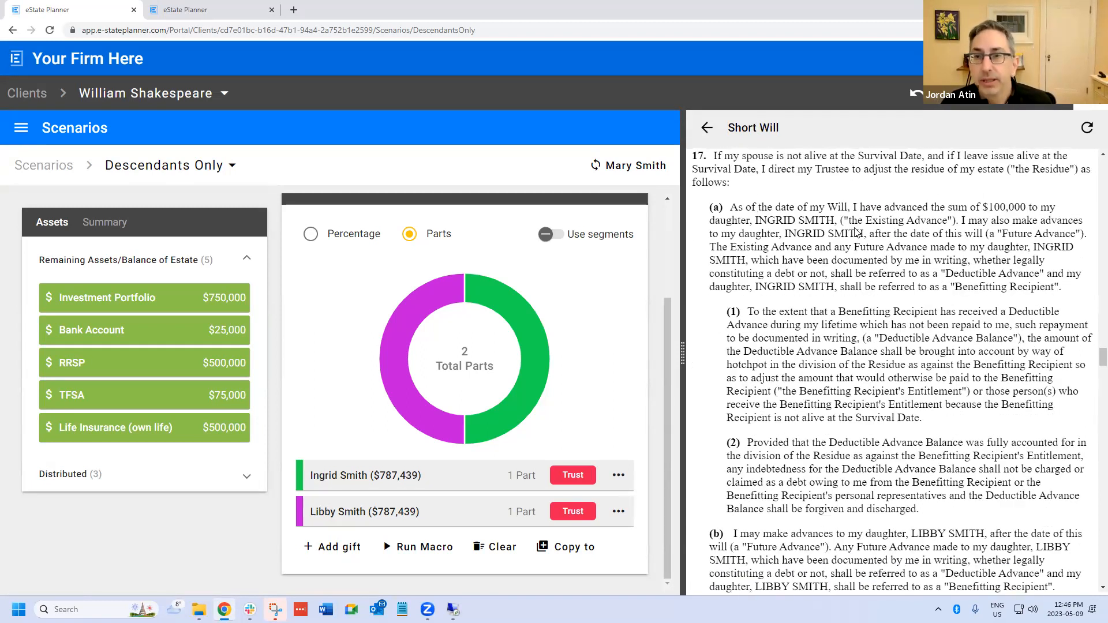
scroll(857, 232, down, 2)
scroll(843, 231, up, 2)
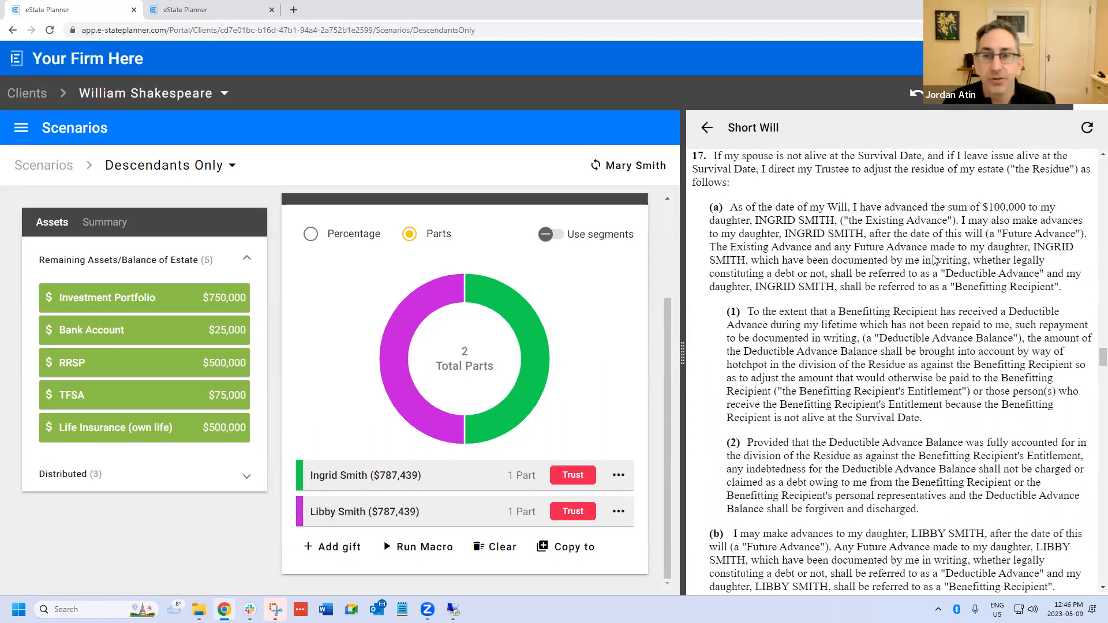
scroll(898, 323, down, 1)
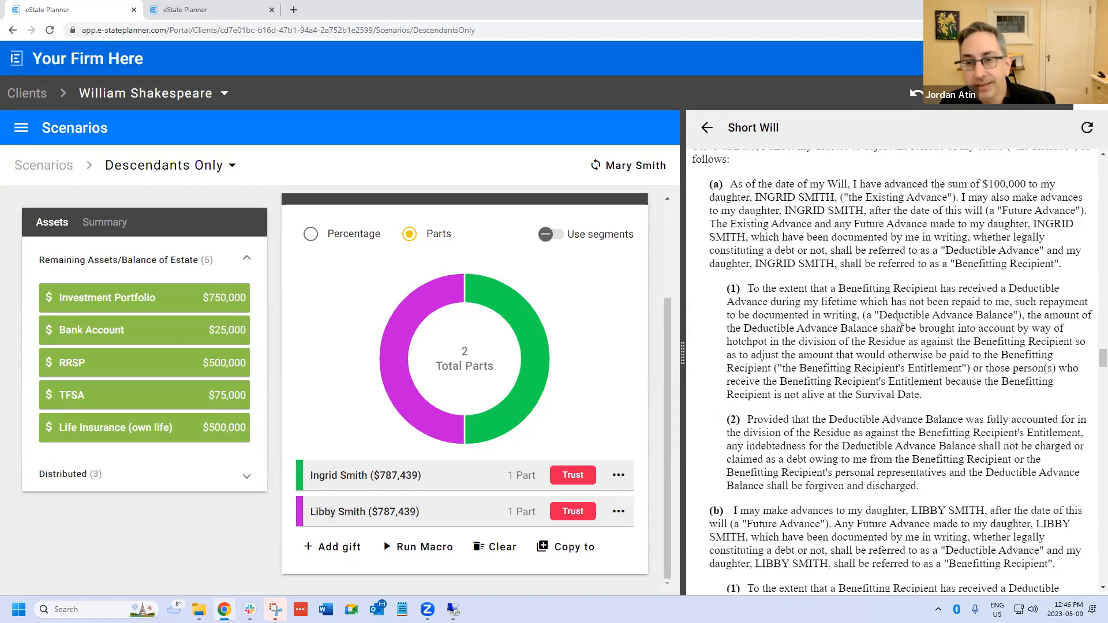
scroll(899, 324, down, 1)
scroll(883, 338, down, 5)
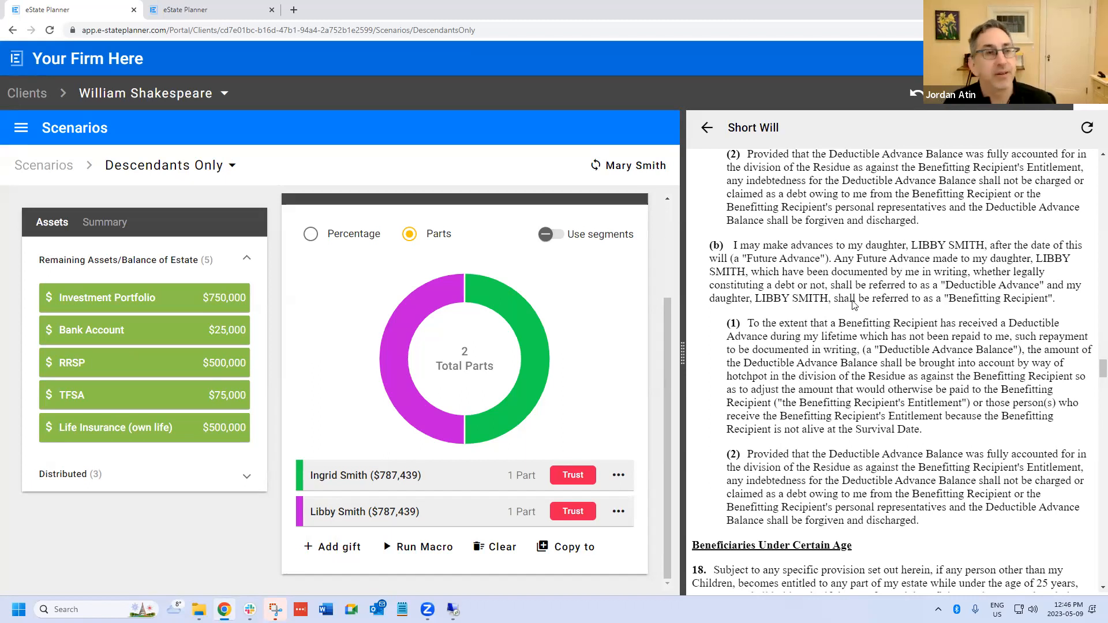
scroll(858, 306, down, 2)
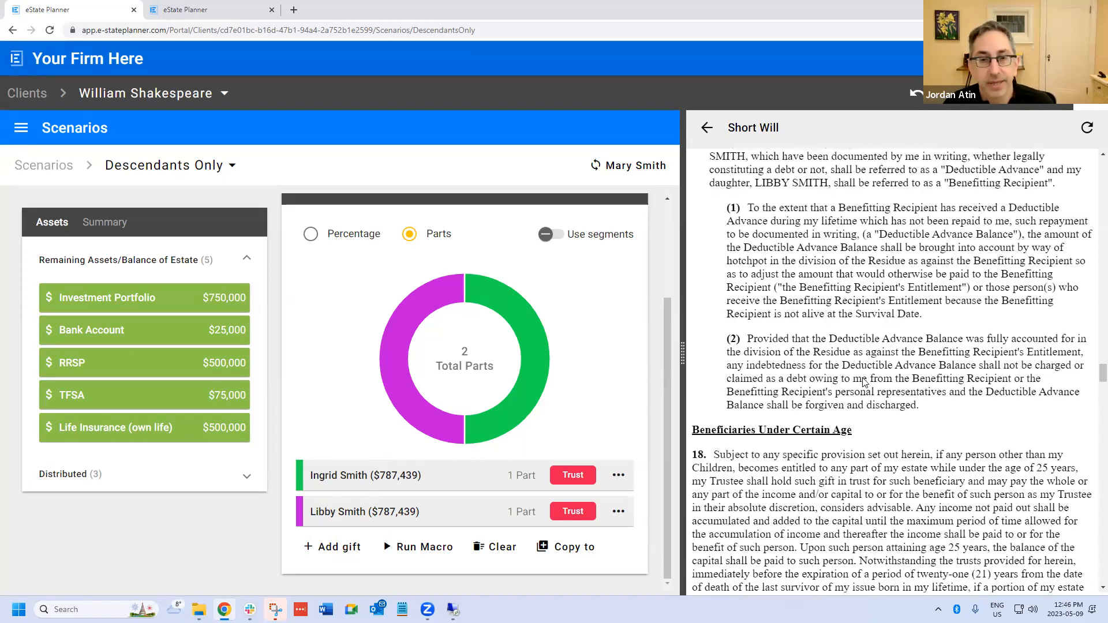
scroll(899, 370, up, 2)
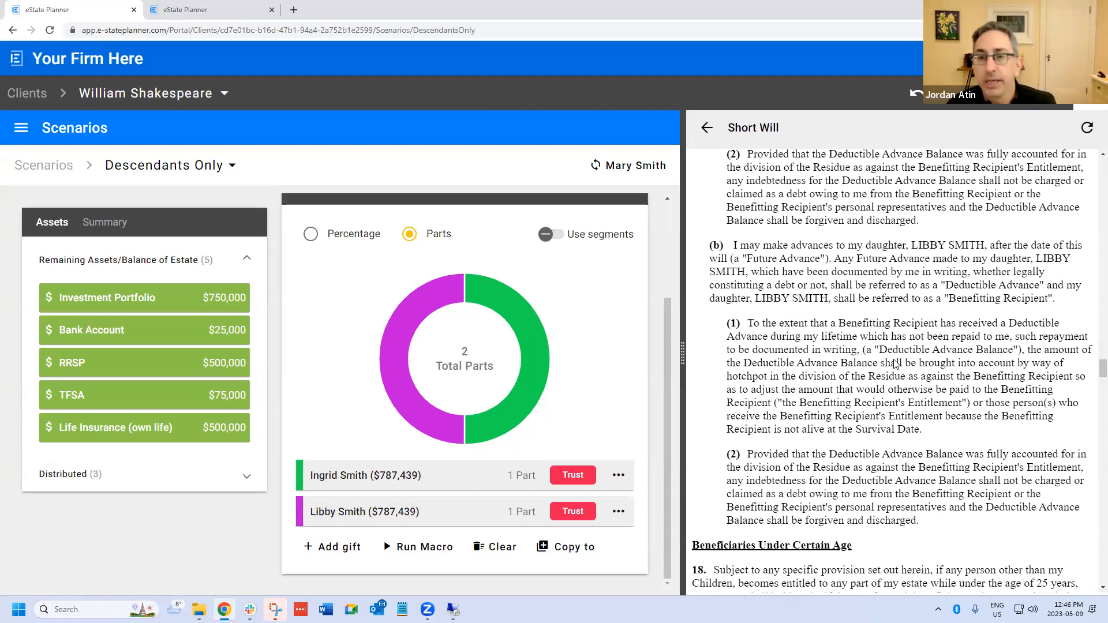
mouse_move(475, 275)
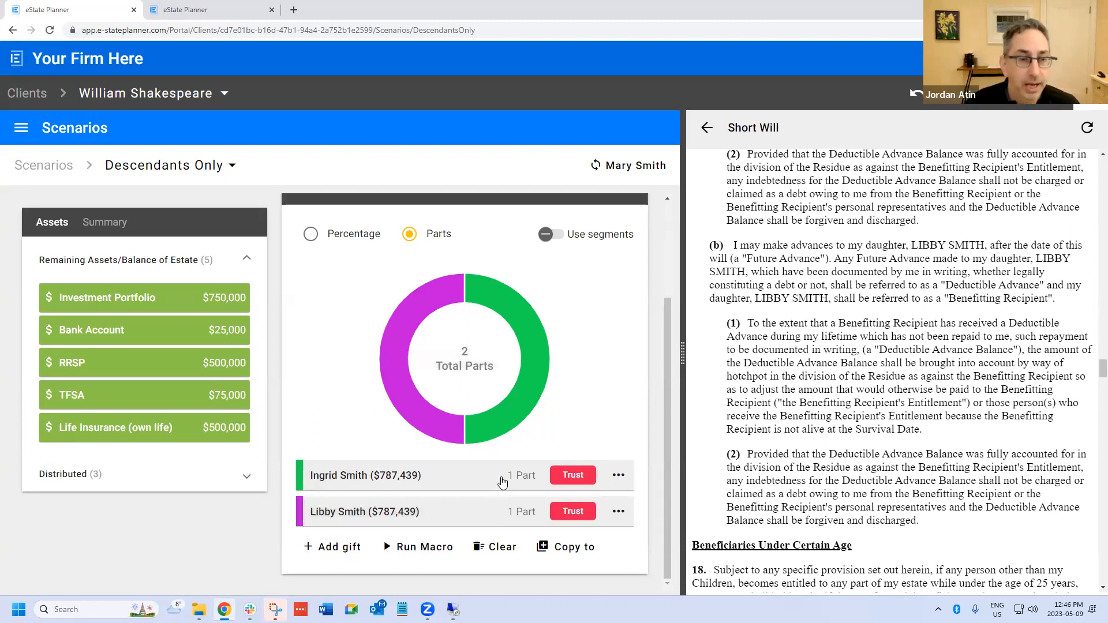
scroll(294, 260, up, 1)
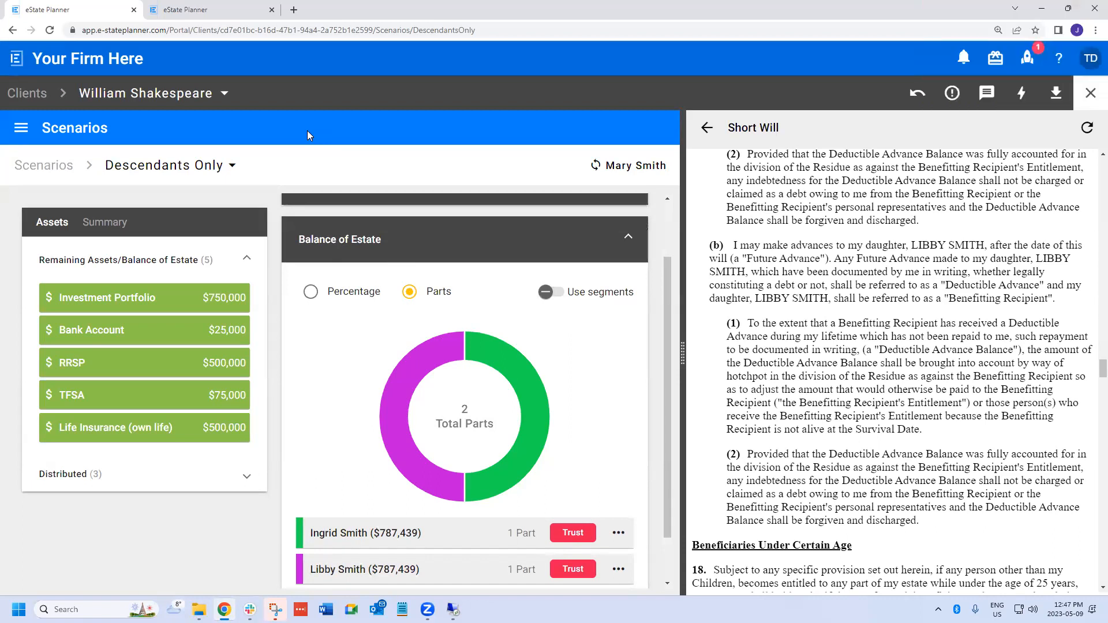
scroll(580, 395, up, 1)
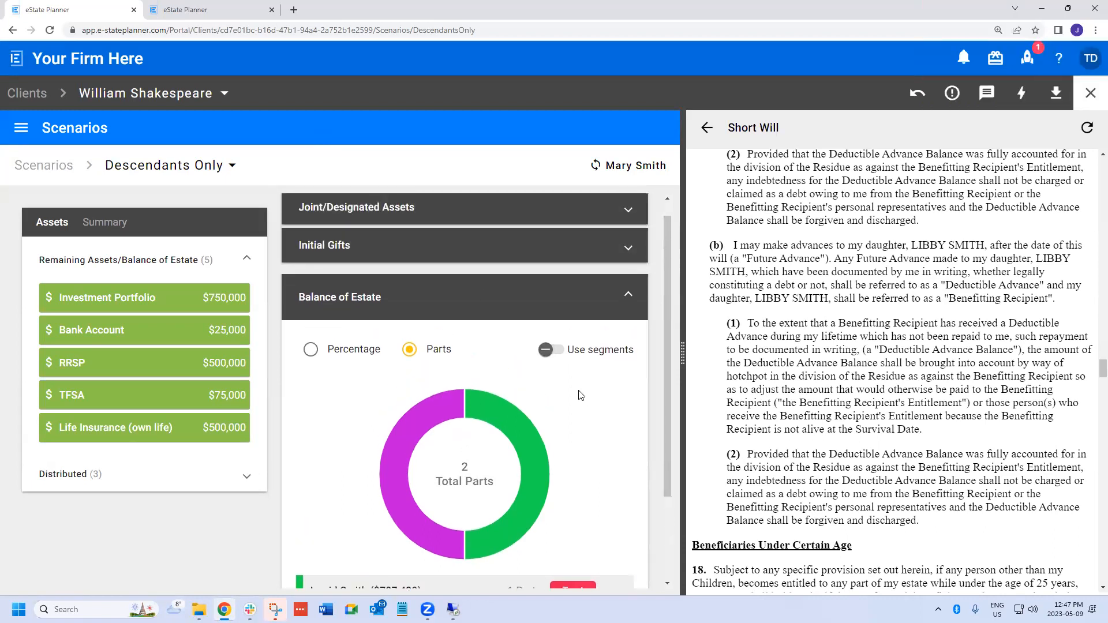
scroll(776, 350, up, 2)
scroll(775, 350, up, 3)
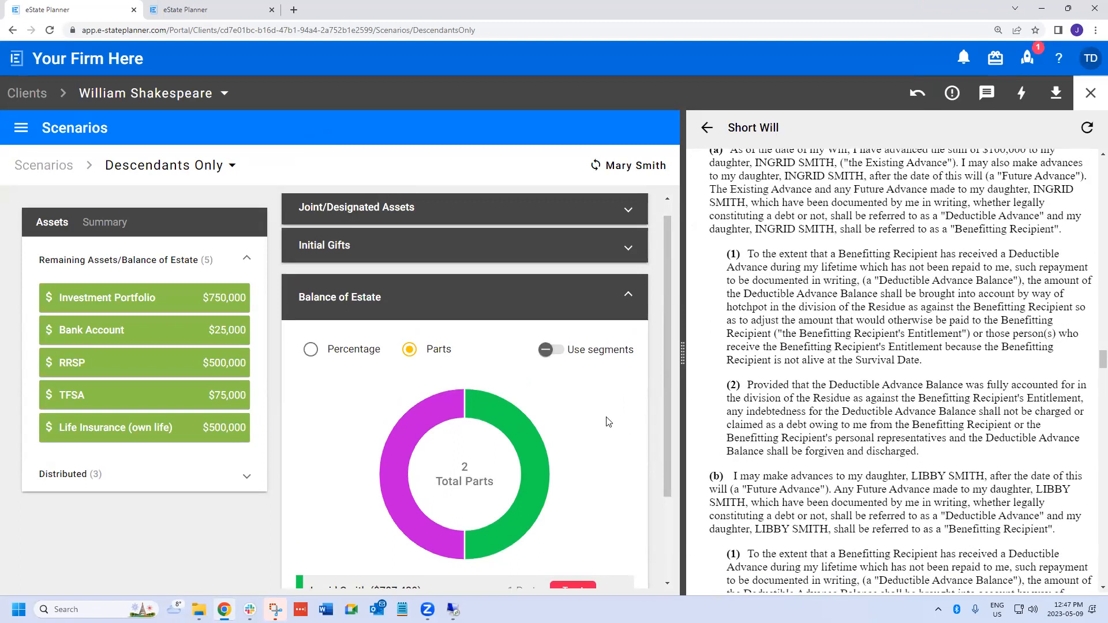
scroll(608, 422, down, 2)
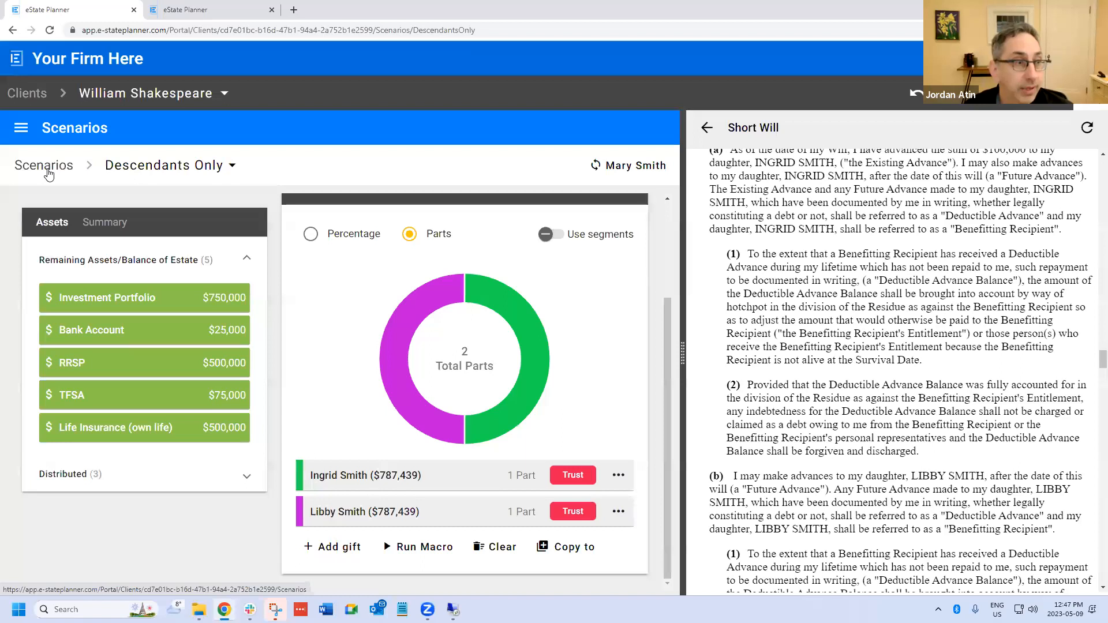
- In the client's Provisions, enable general forgiveness of non-arms length loans for Children
click(47, 172)
click(21, 130)
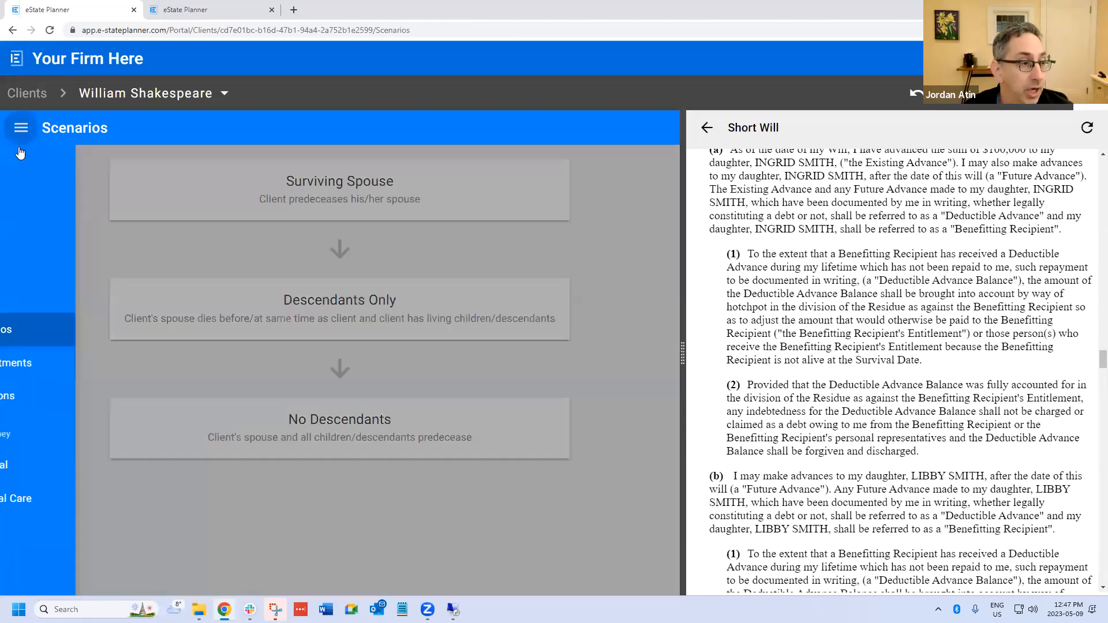
click(52, 397)
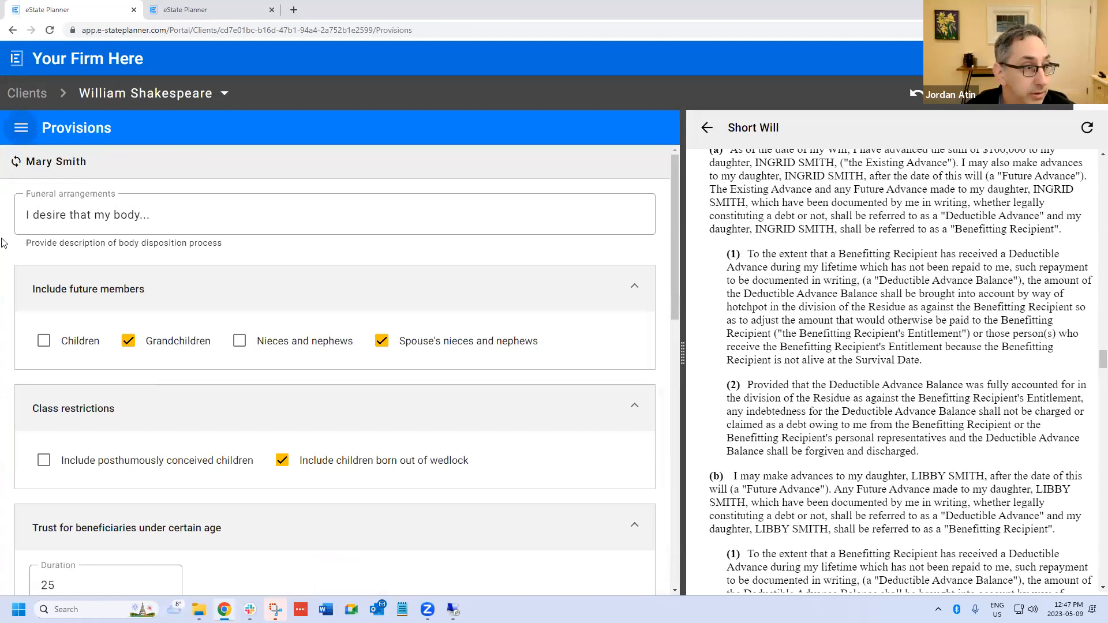
scroll(92, 421, down, 4)
scroll(68, 451, down, 4)
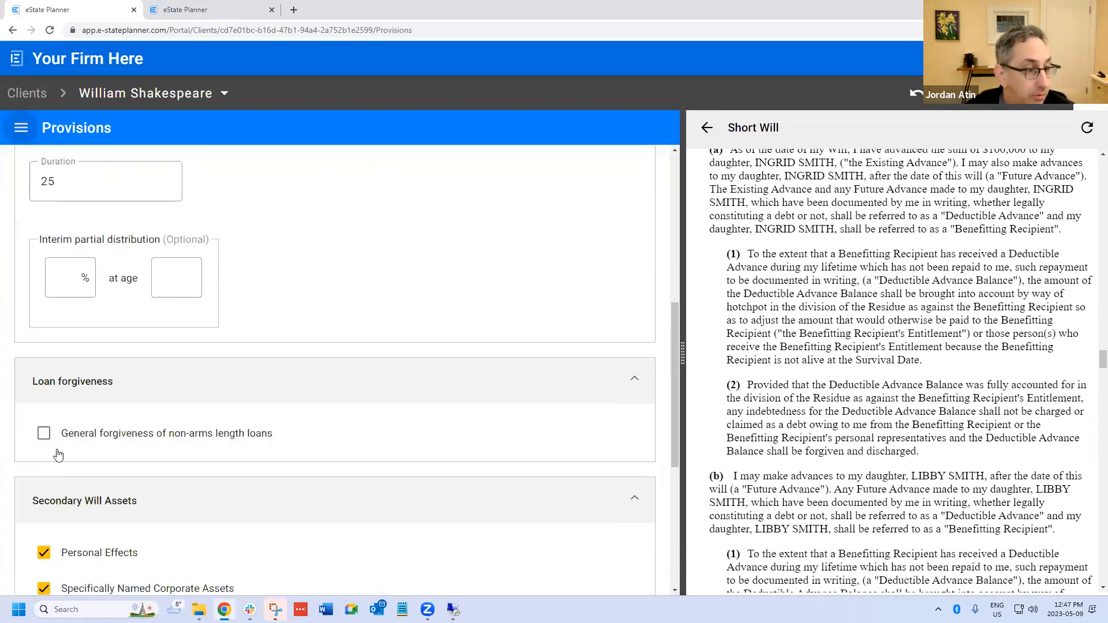
click(44, 440)
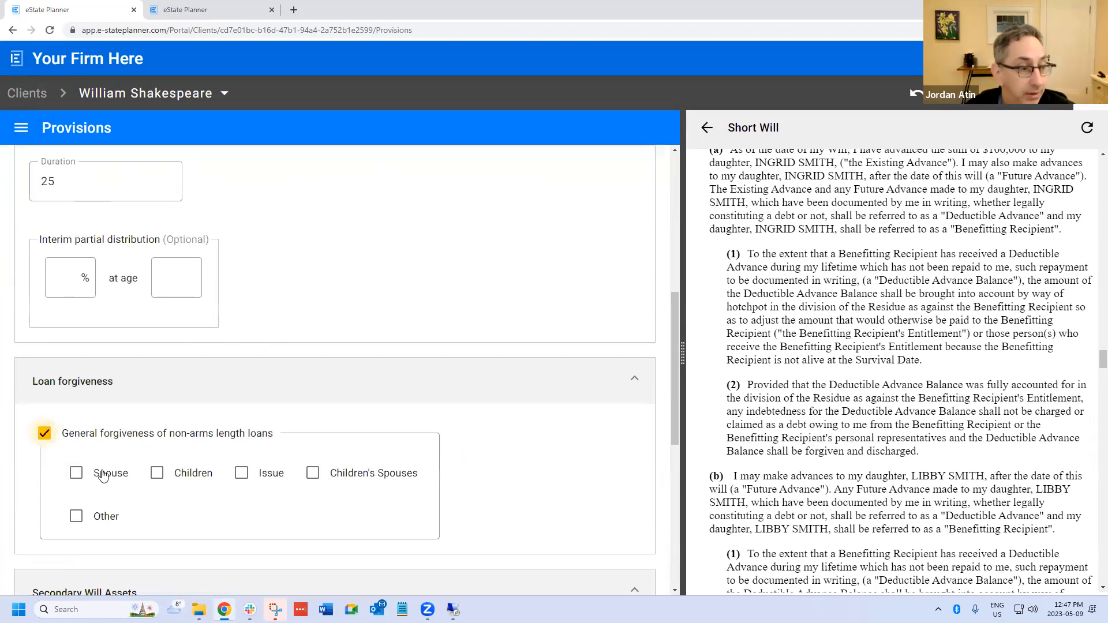
click(157, 475)
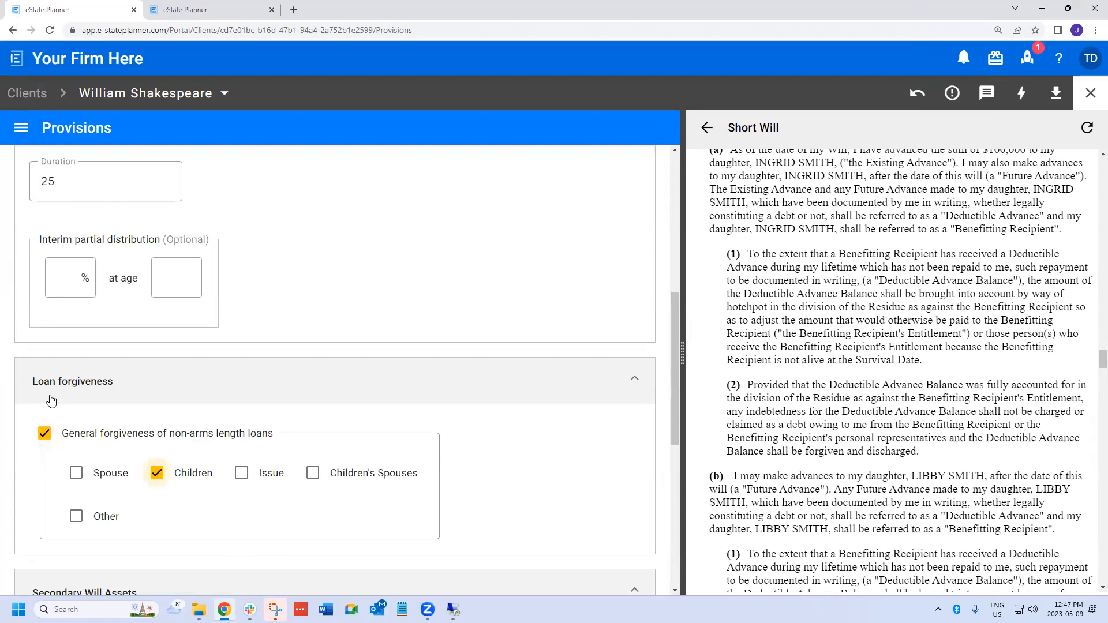
- Return to the will planning scenarios and open the Surviving Spouse scenario
click(21, 128)
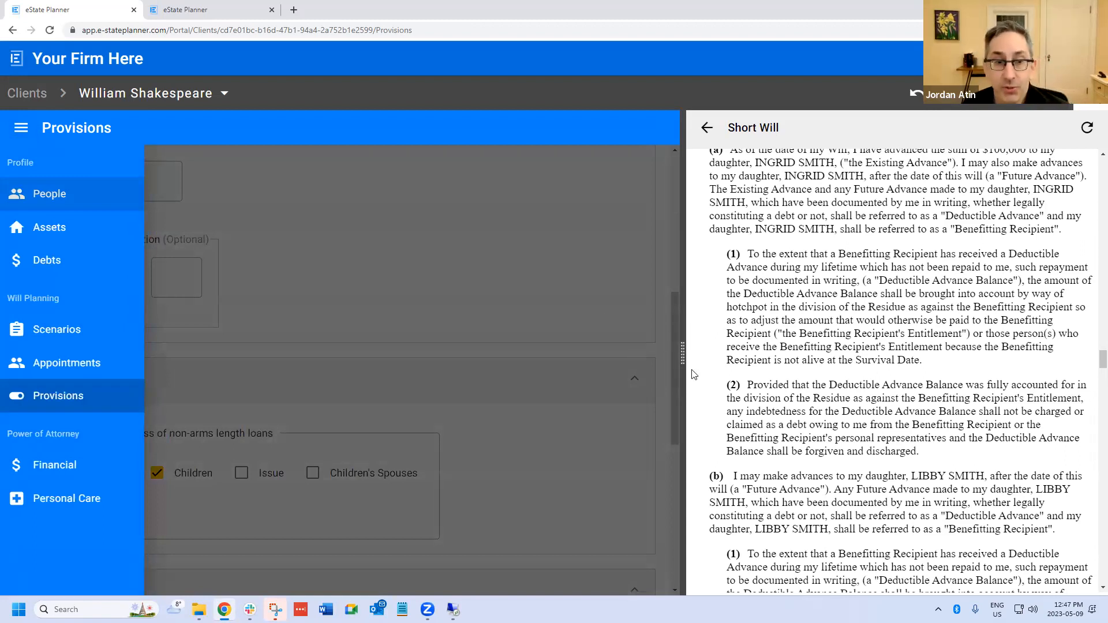
click(585, 342)
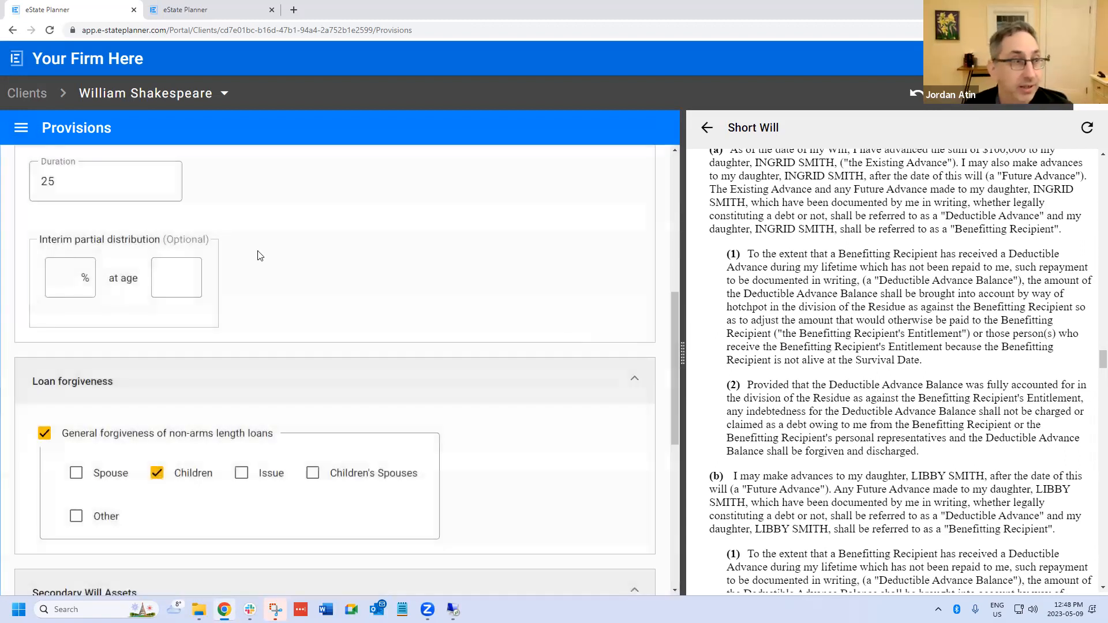
click(21, 129)
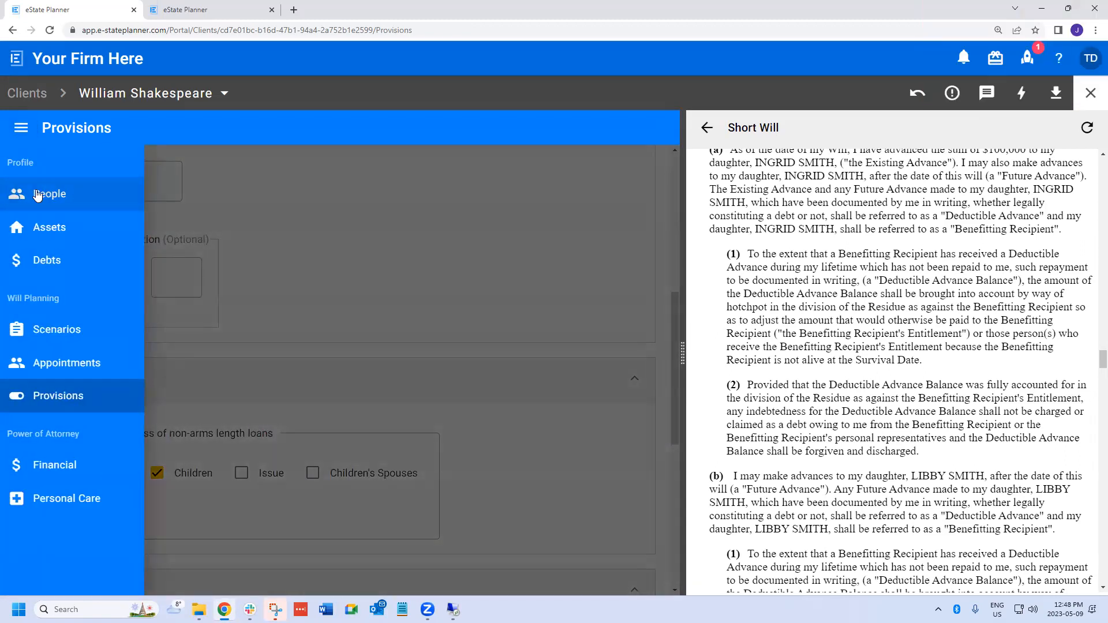
click(40, 328)
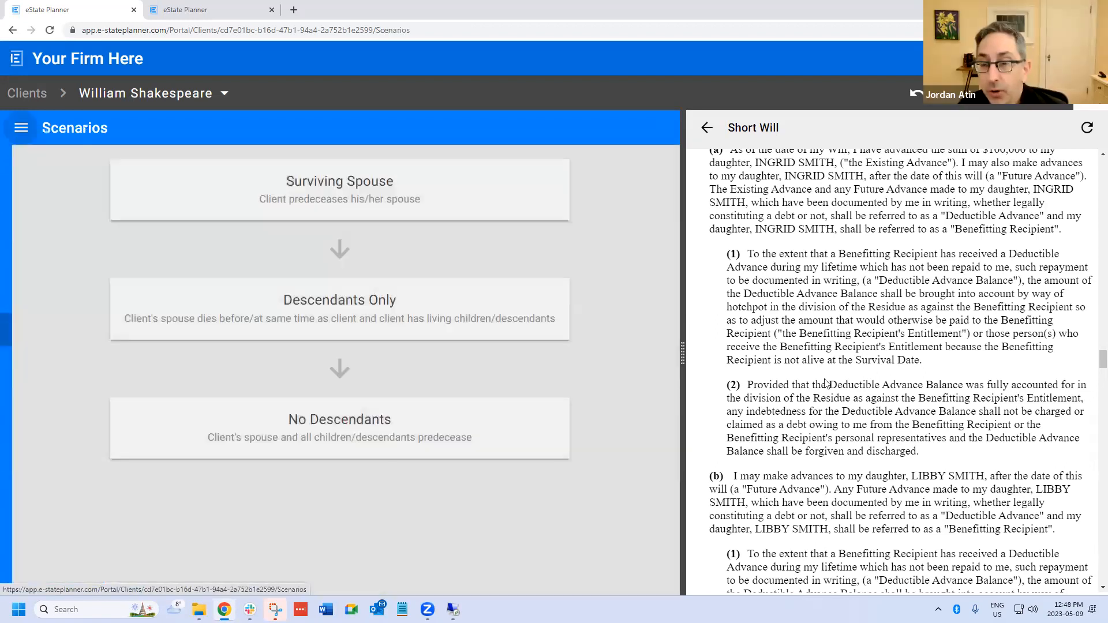
scroll(828, 377, up, 2)
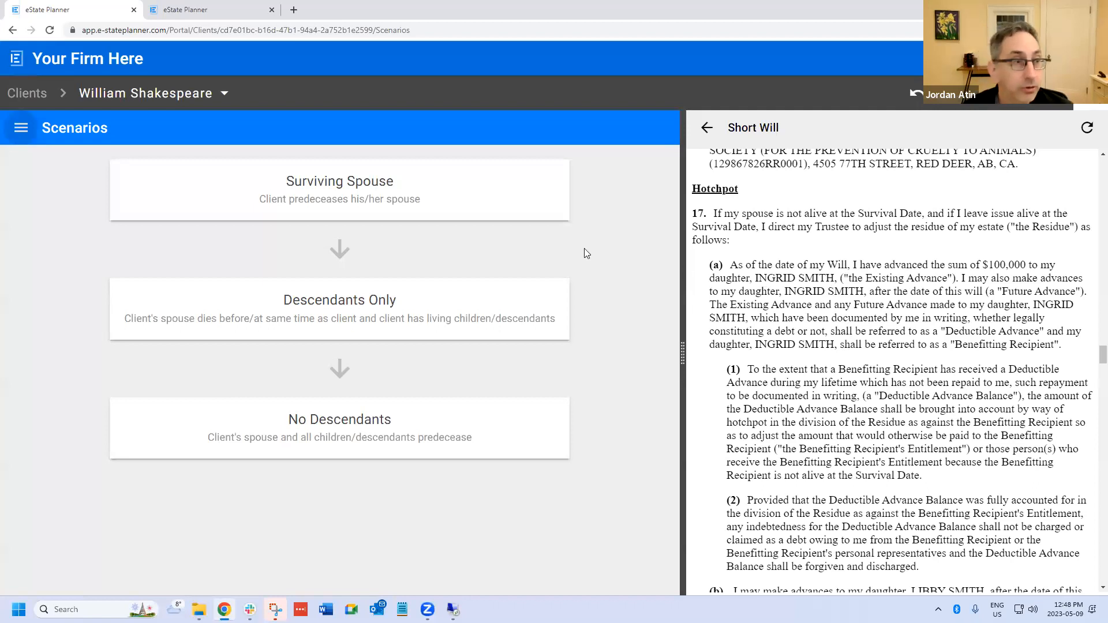
click(339, 191)
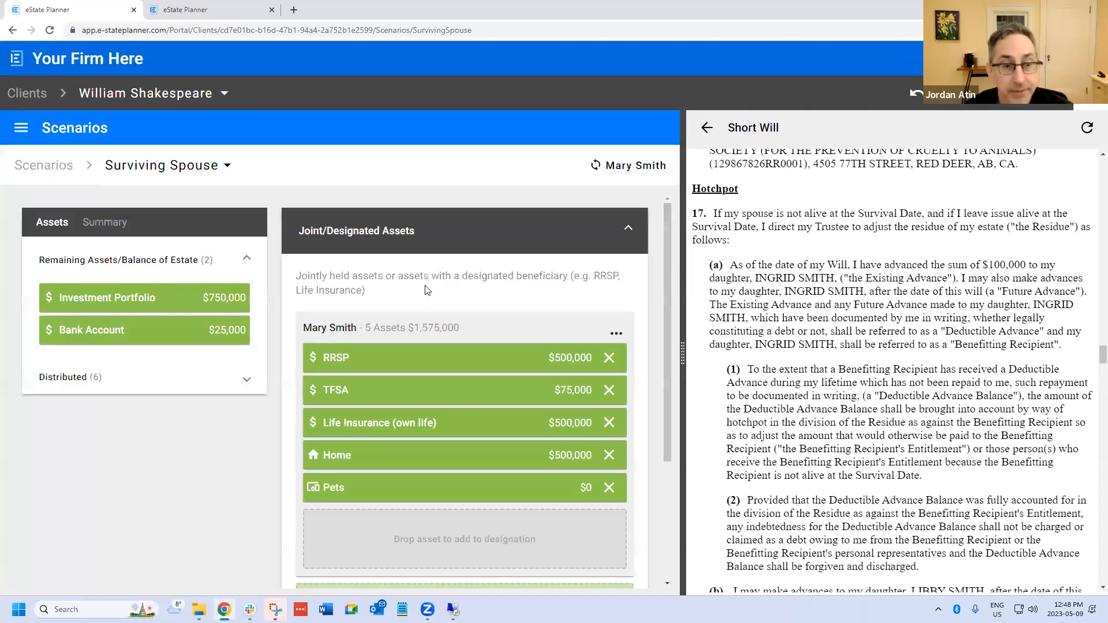
- Remove the spouse's absolute gift from the Balance of Estate
scroll(340, 566, down, 5)
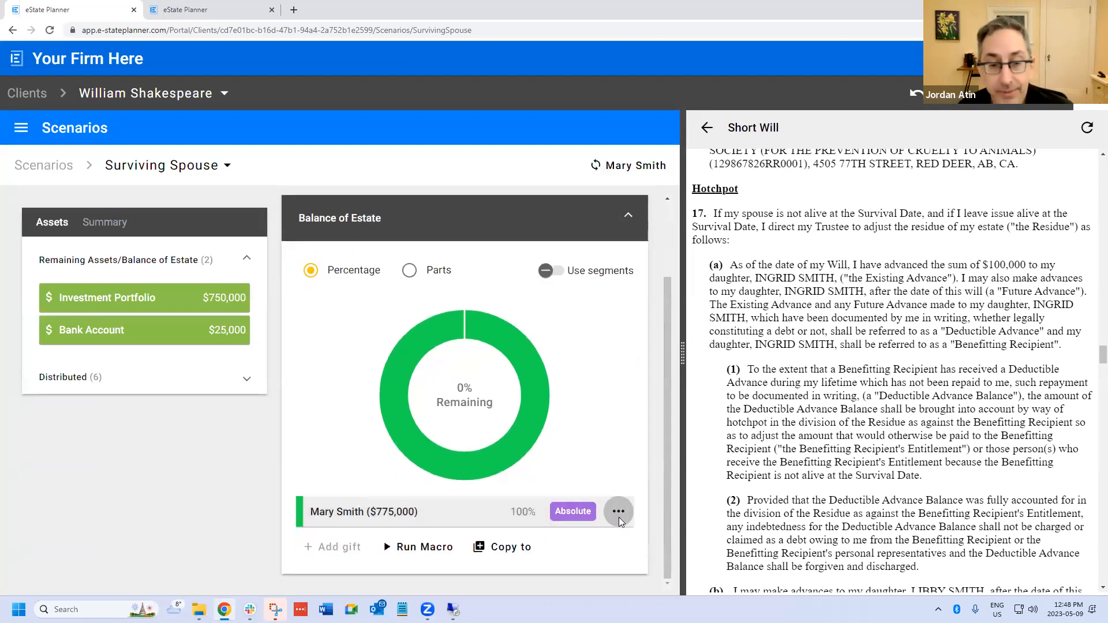
click(618, 512)
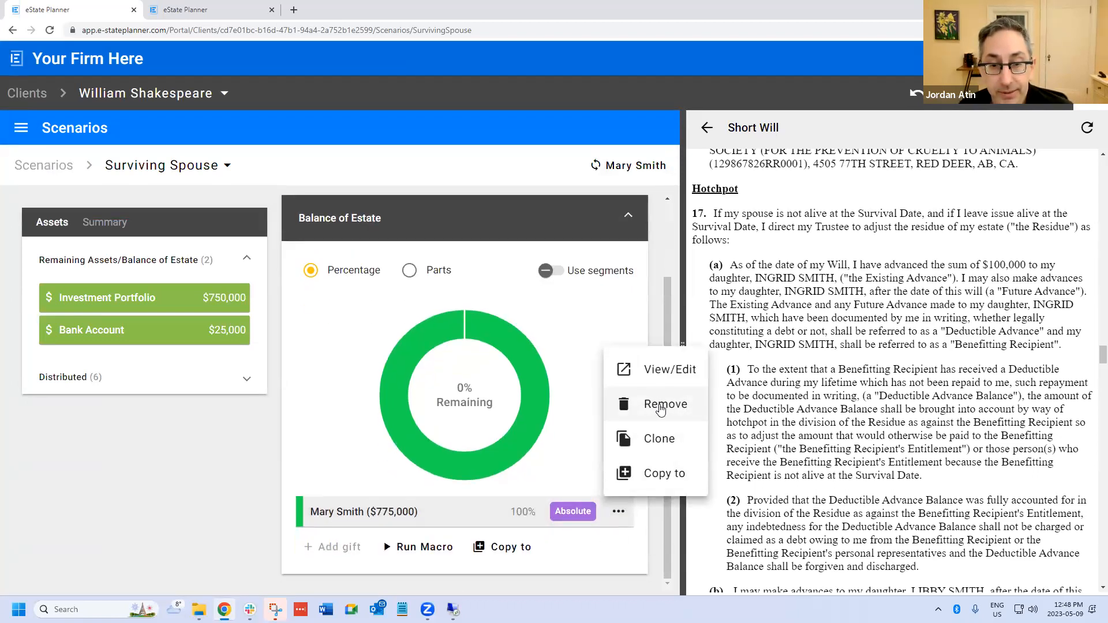
click(658, 404)
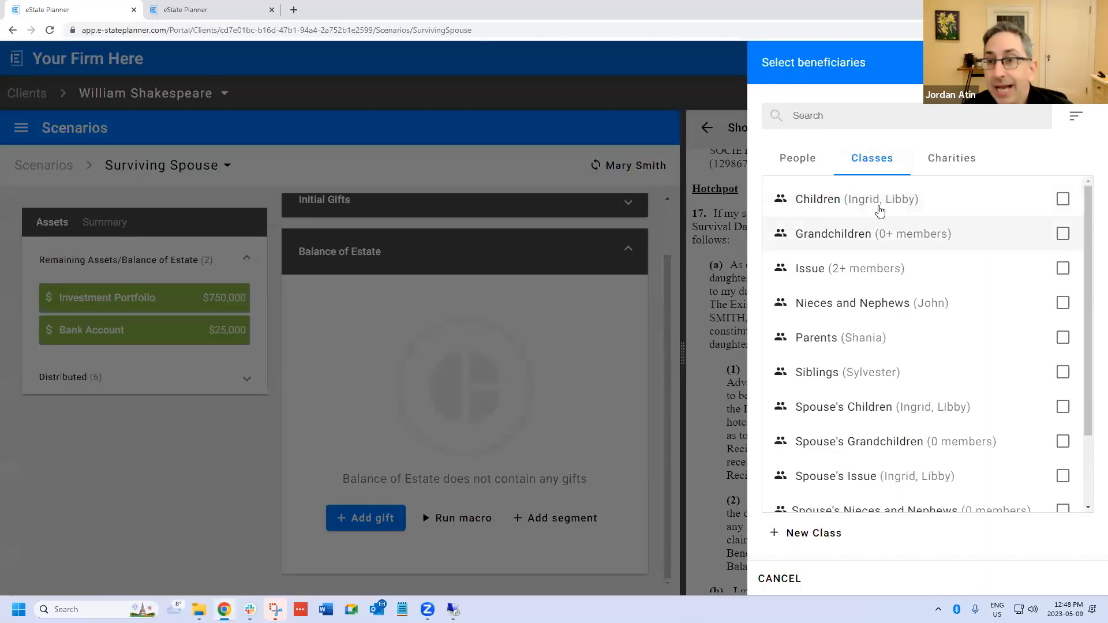
- Start a new Balance of Estate gift to the Children class and set its condition type to Deduct prior advances
click(878, 204)
click(1075, 578)
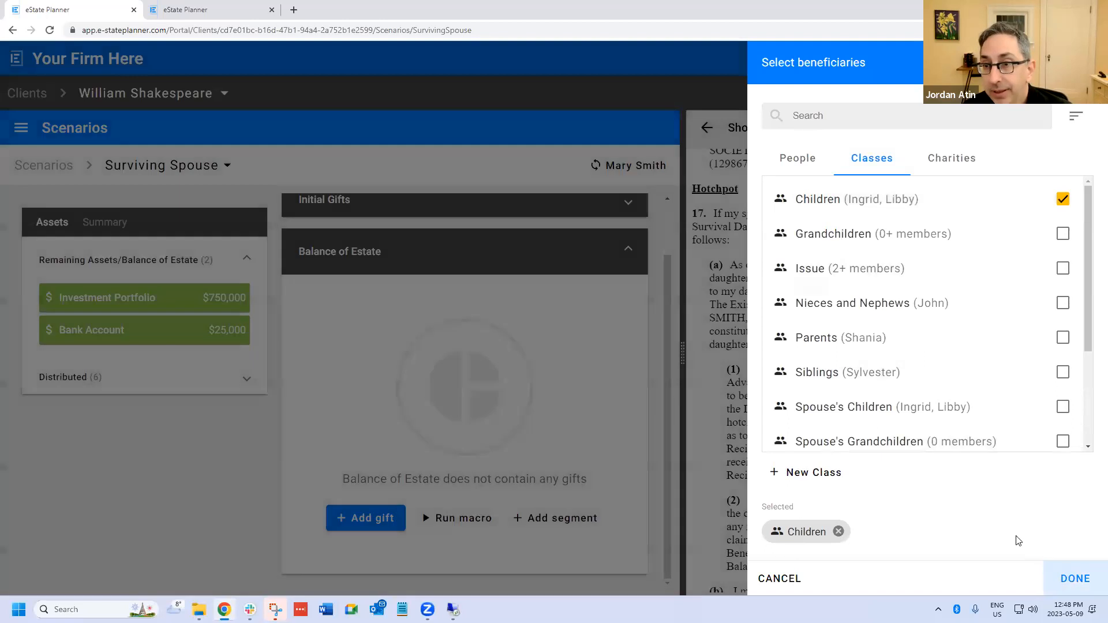
scroll(896, 472, down, 1)
click(821, 514)
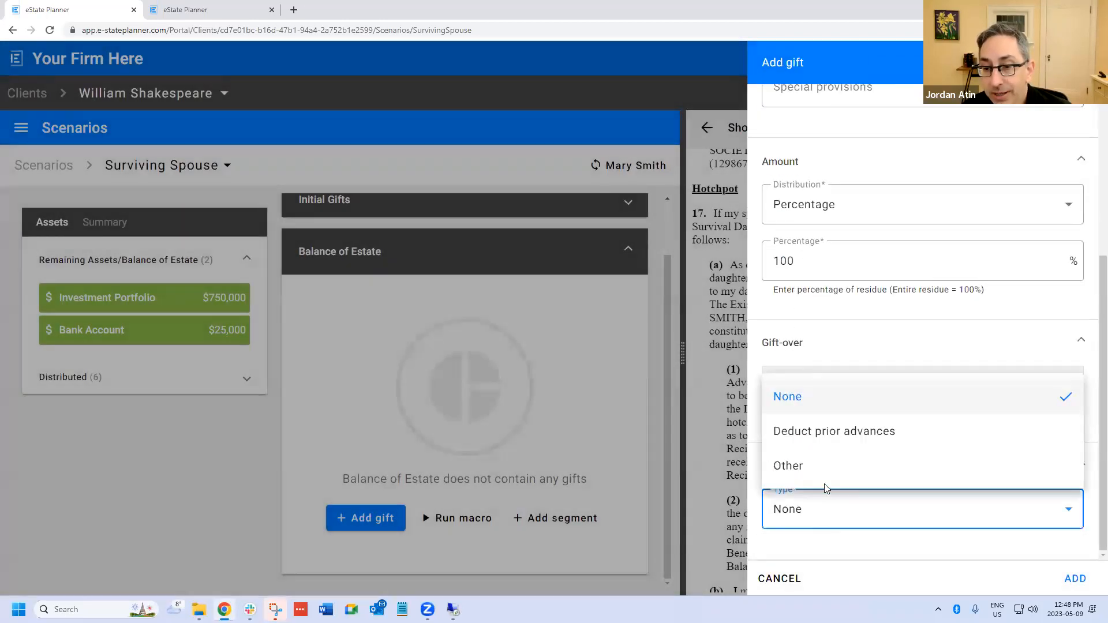
click(834, 431)
scroll(899, 506, down, 3)
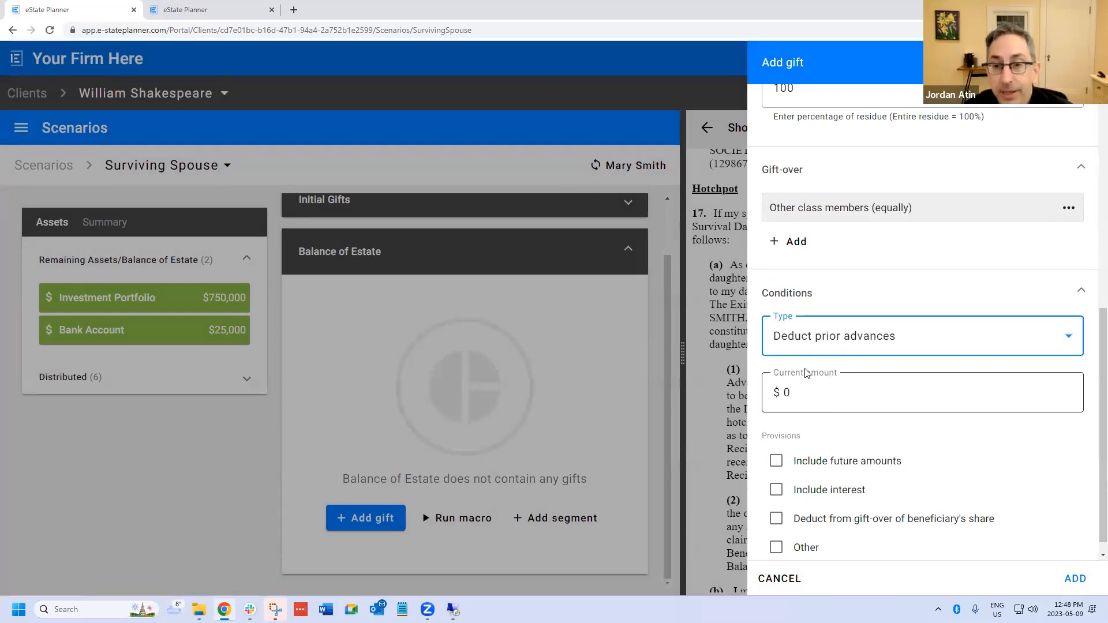
- Include future amounts and deduction from the gift-over of the beneficiary's share, and add the Children gift
click(776, 460)
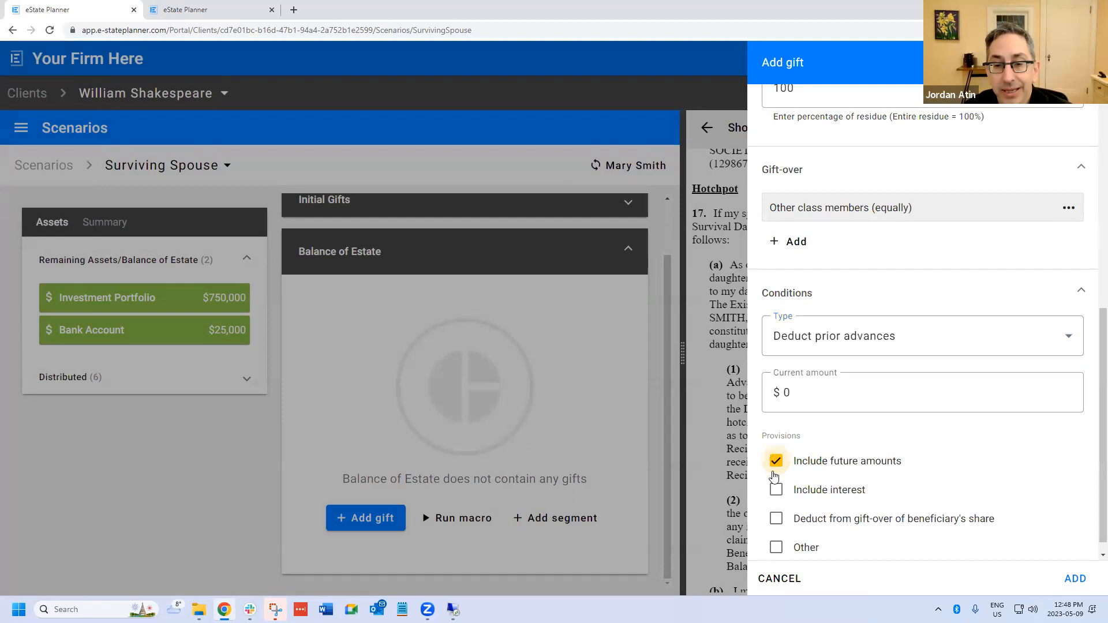
click(777, 518)
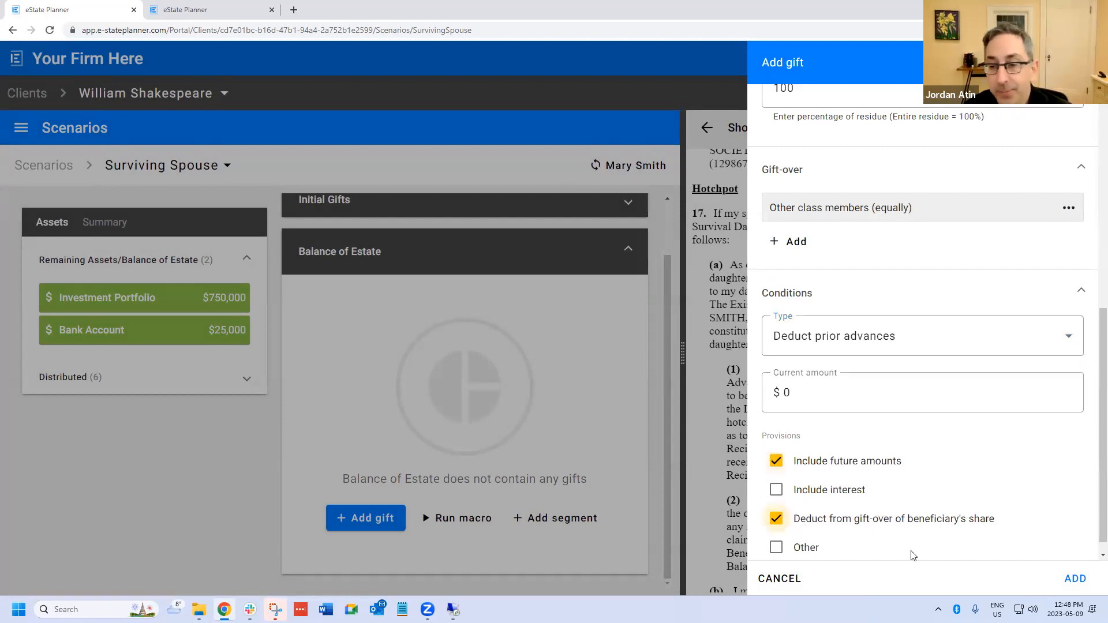
click(1068, 579)
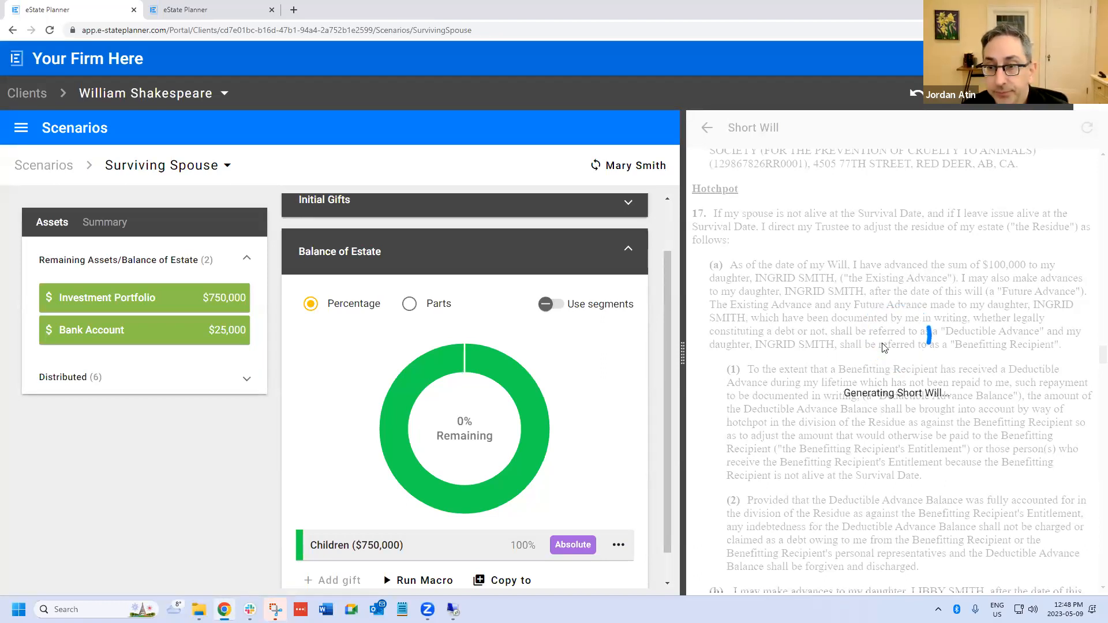
- Examine the Hotchpot paragraphs in the regenerated Short Will, comparing the clause for a surviving spouse with the one for surviving issue
scroll(788, 341, down, 1)
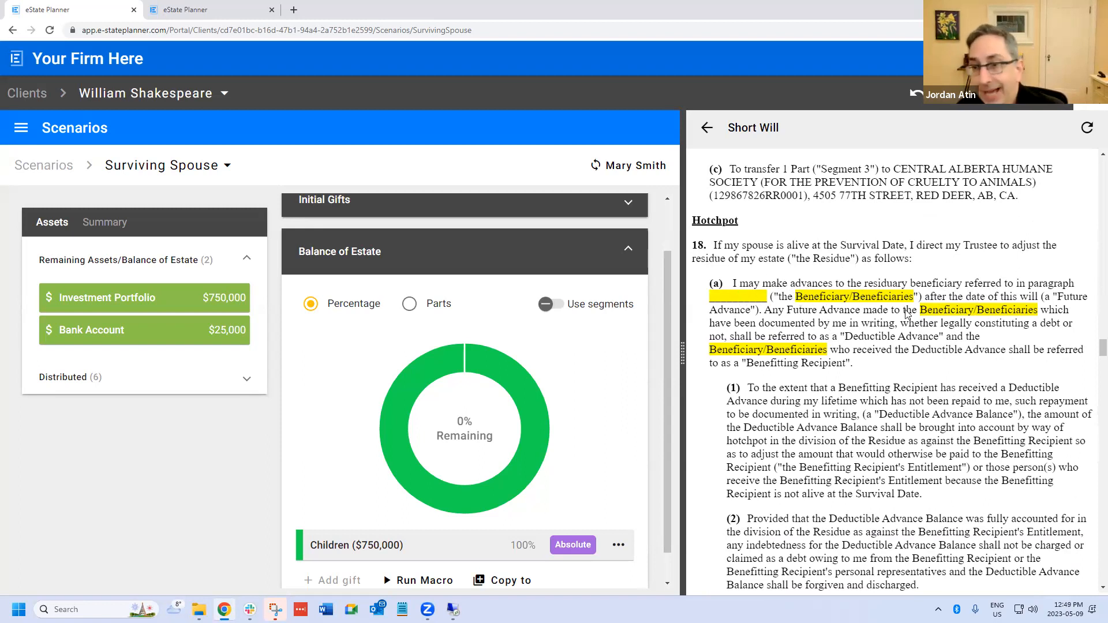
scroll(840, 328, down, 2)
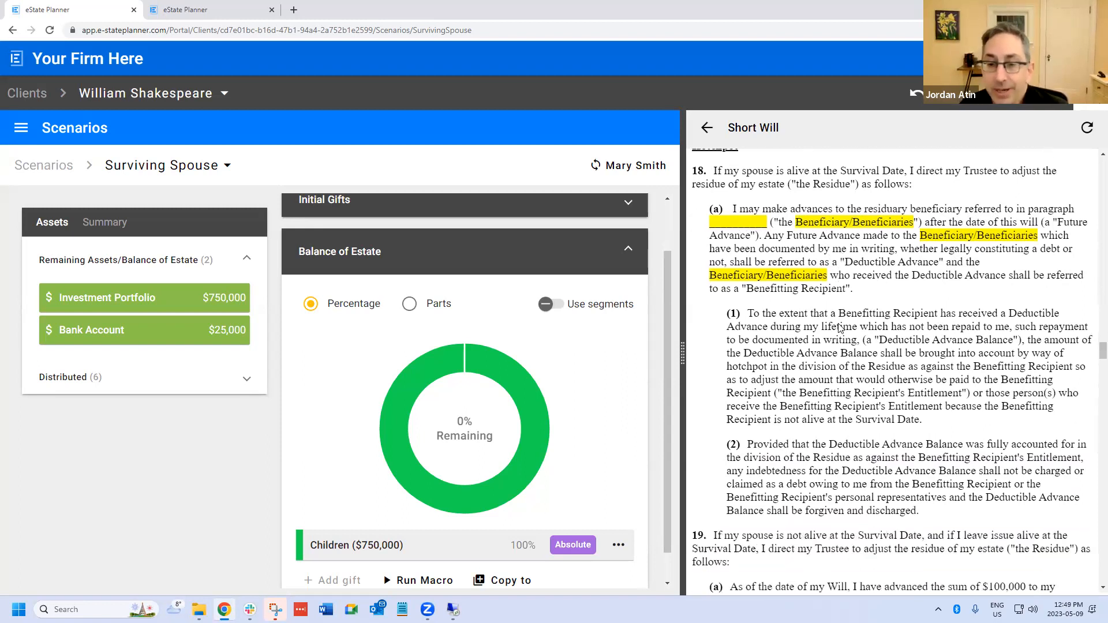
scroll(840, 328, down, 5)
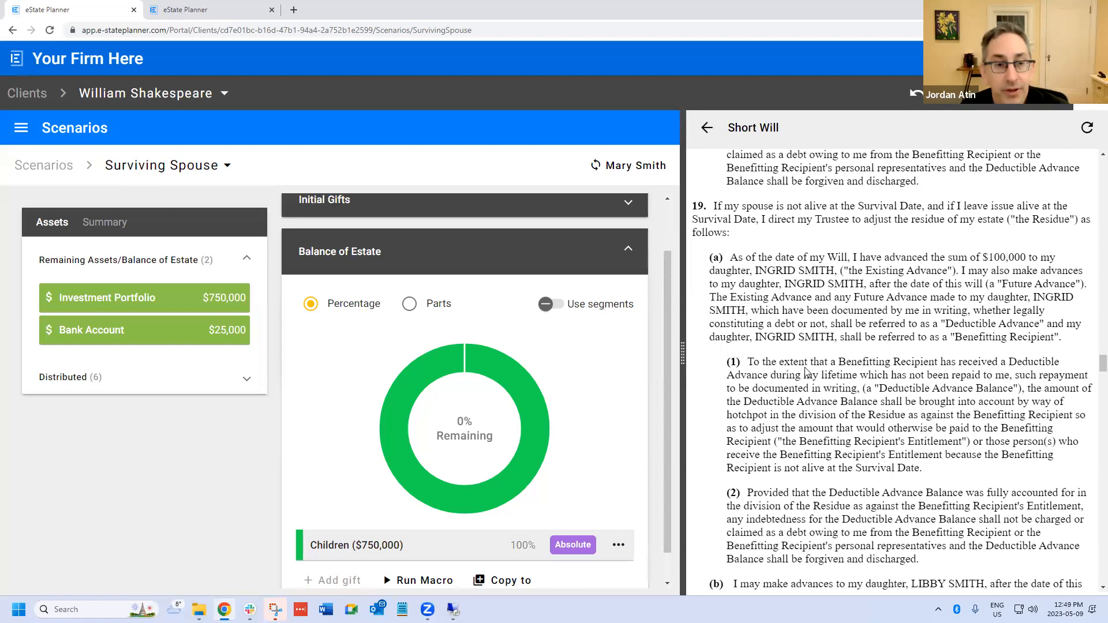
scroll(808, 369, up, 6)
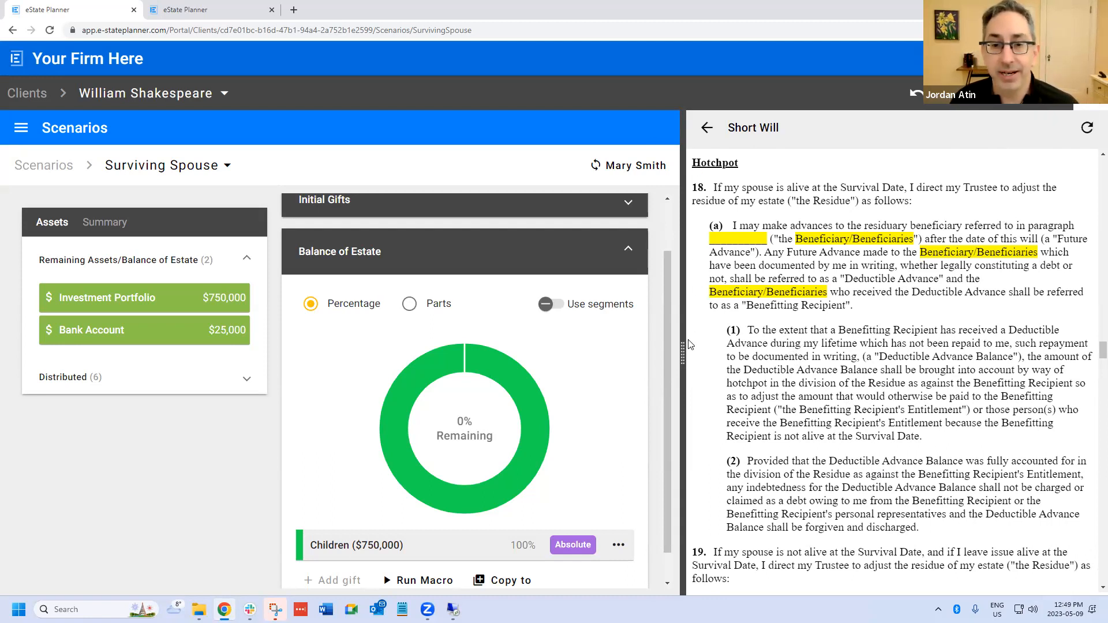
mouse_move(683, 351)
mouse_down()
mouse_move(716, 347)
mouse_move(691, 344)
mouse_up()
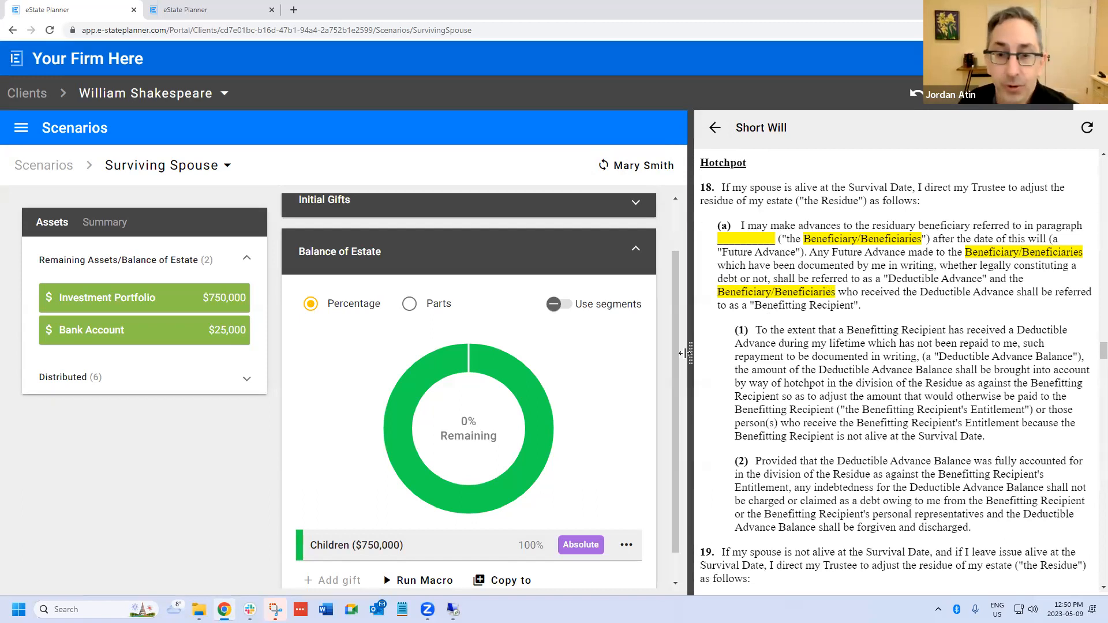
drag(691, 353, 655, 350)
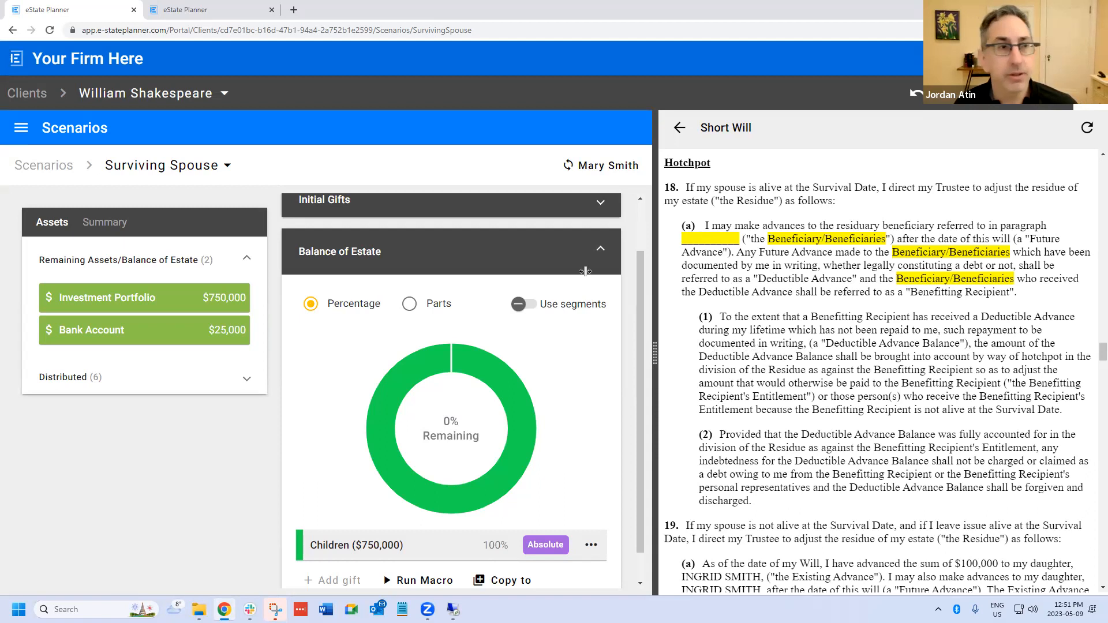
drag(655, 289, 814, 283)
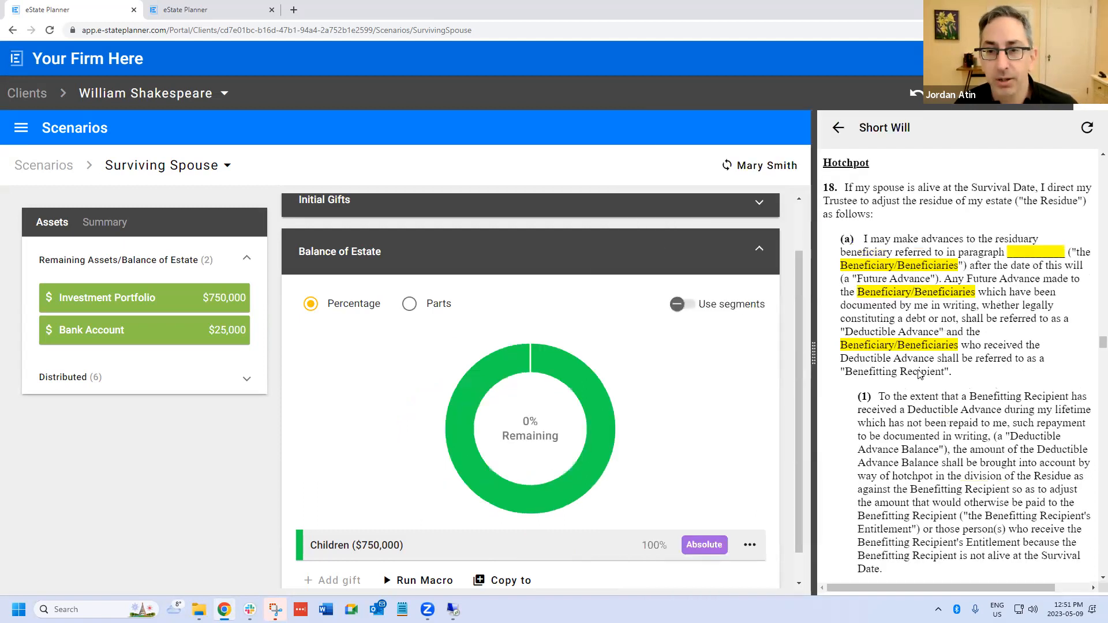
scroll(918, 372, down, 1)
scroll(609, 416, down, 1)
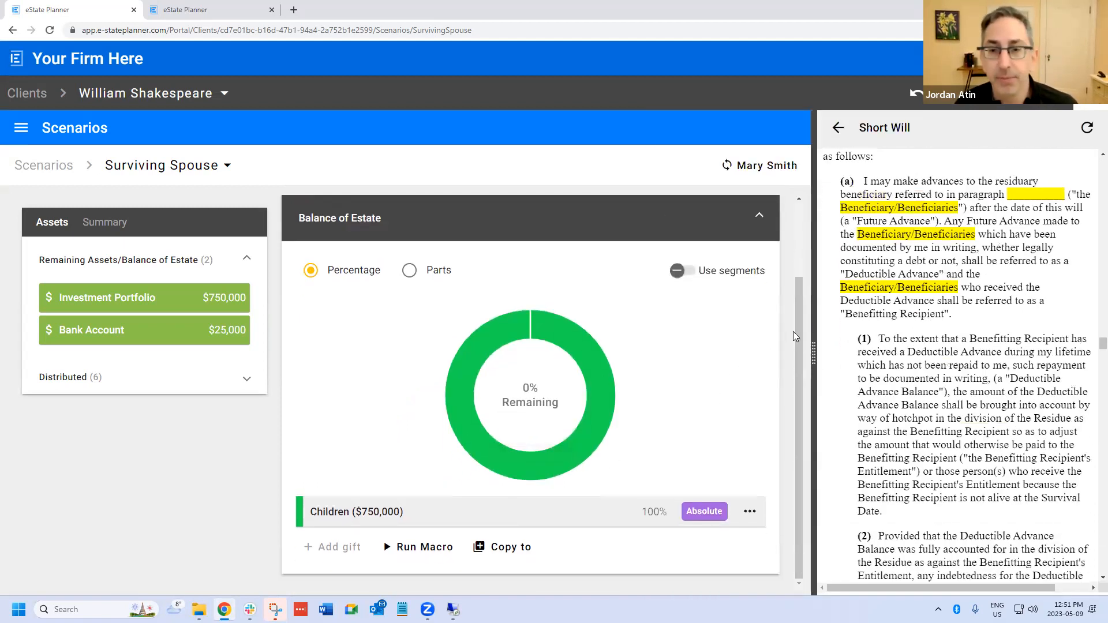
drag(814, 355, 731, 356)
scroll(852, 366, up, 1)
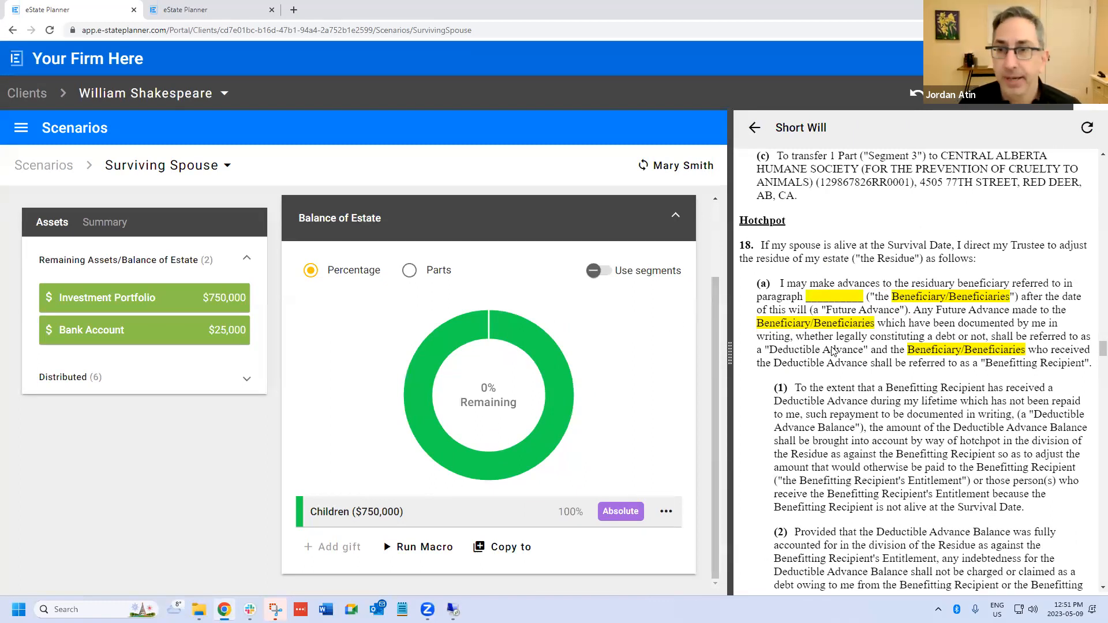
scroll(832, 347, up, 3)
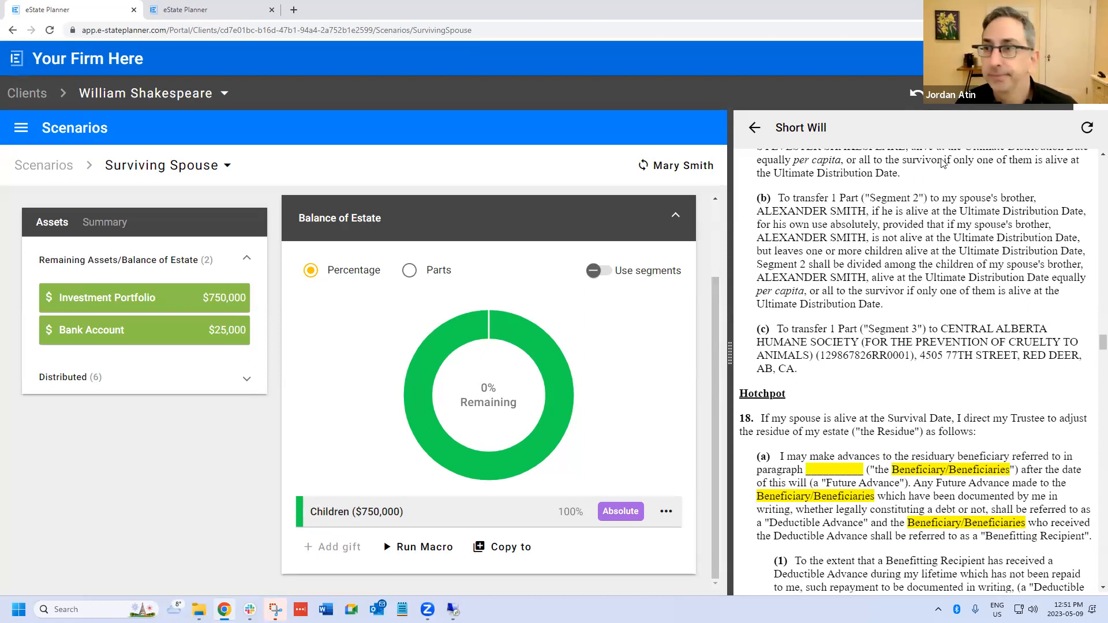
drag(729, 353, 648, 353)
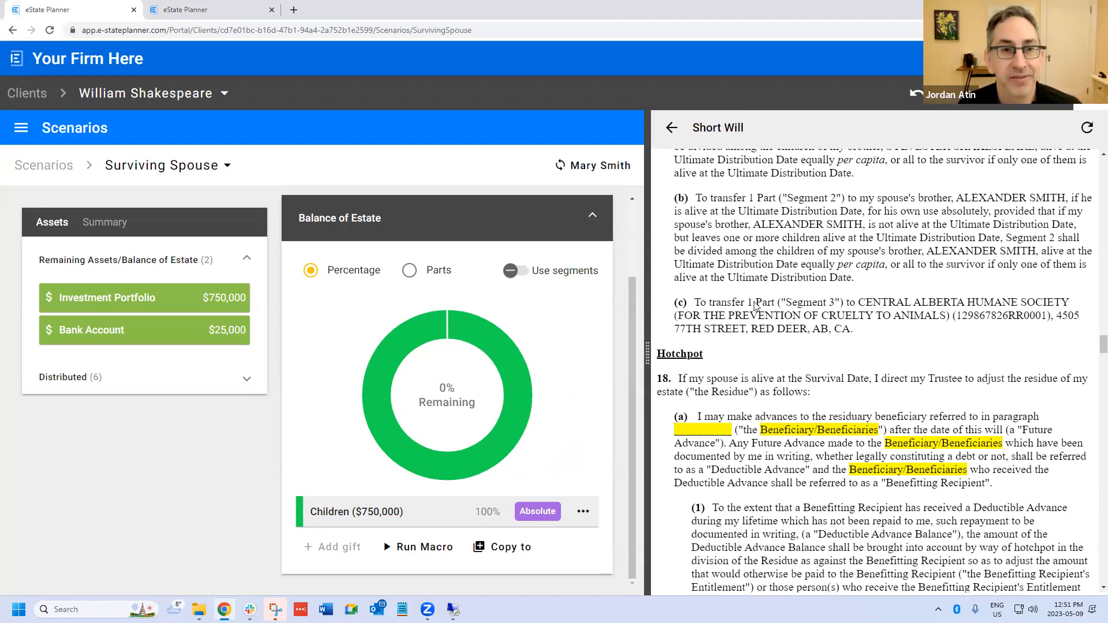
- Return to the document list in the preview and generate the Single Will
click(1077, 123)
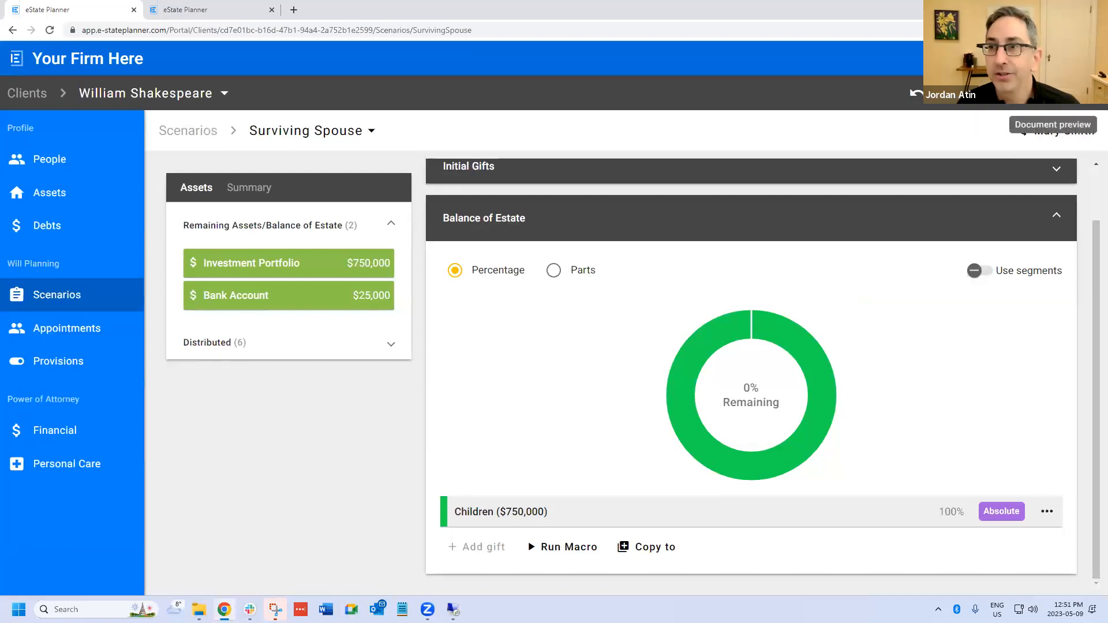
click(1077, 93)
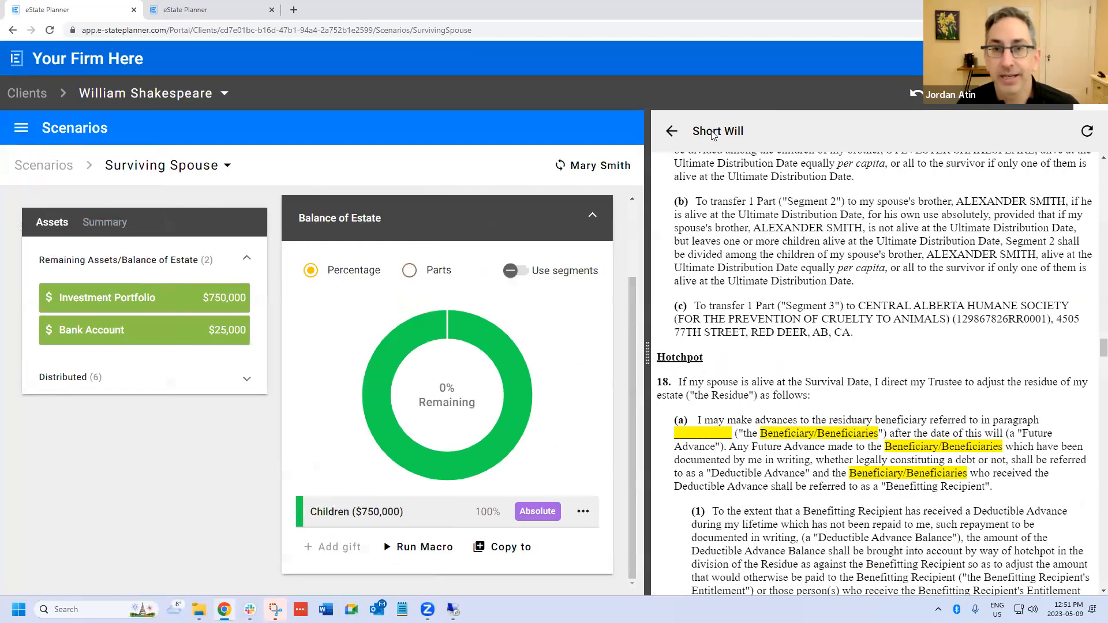
click(673, 133)
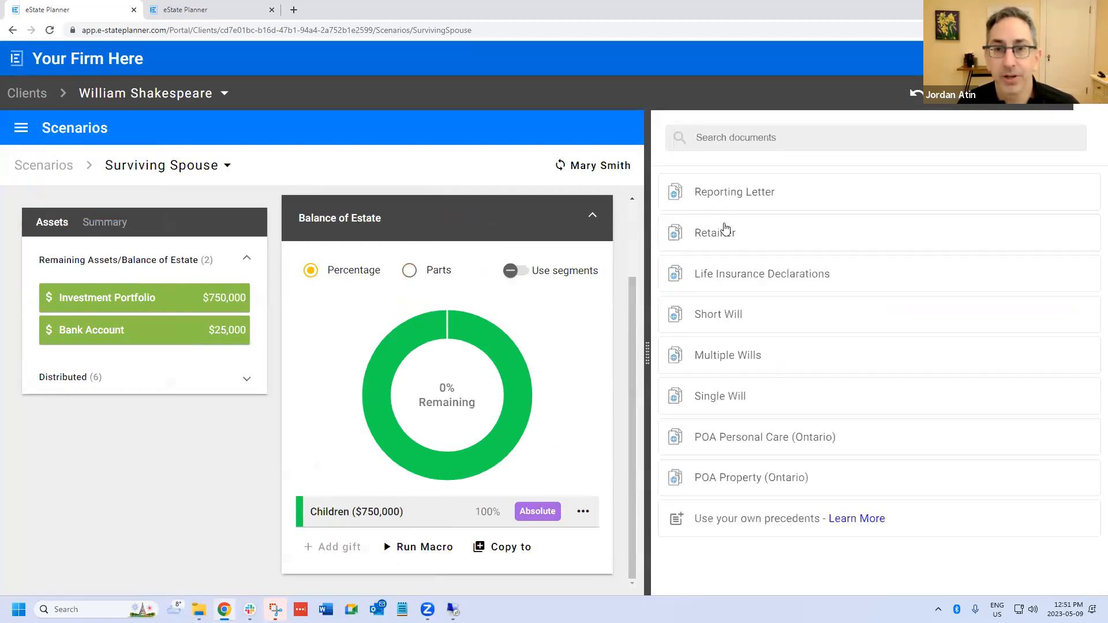
click(733, 401)
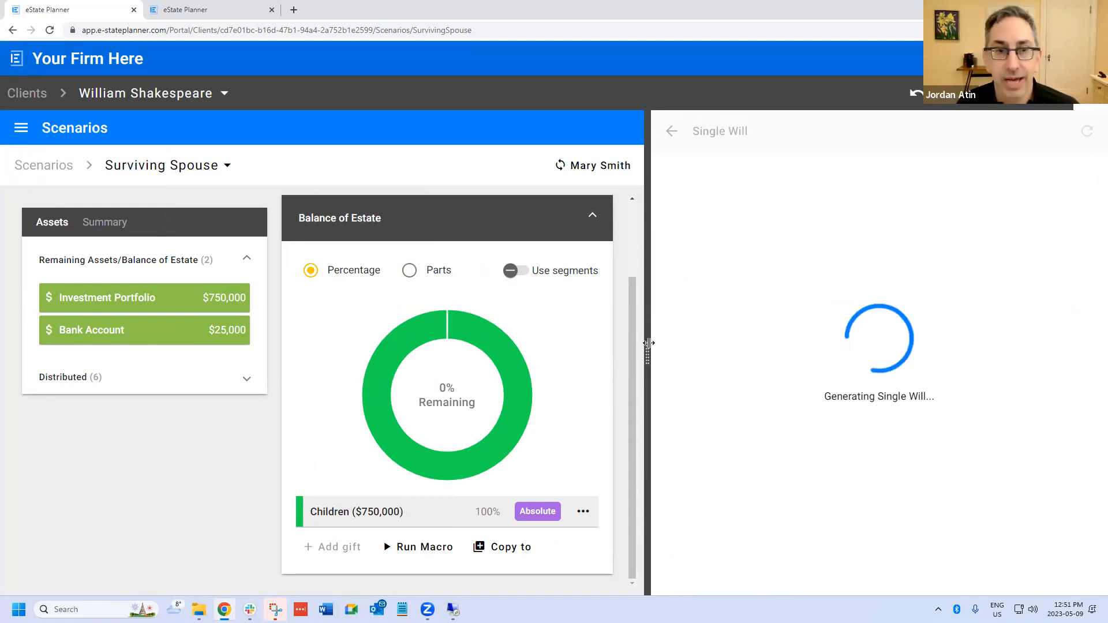
- Examine the Single Will's Initial Gifts conditions, loan forgiveness clause and residue paragraphs that refer to the Hotchpot provisions
scroll(897, 396, down, 10)
scroll(896, 396, down, 15)
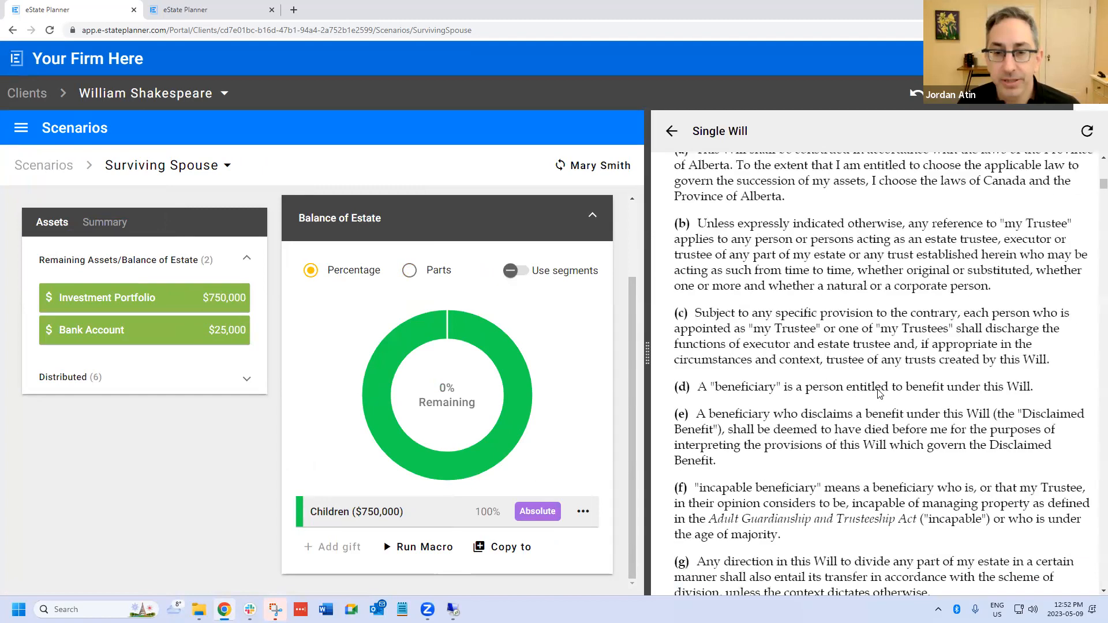
scroll(798, 415, down, 20)
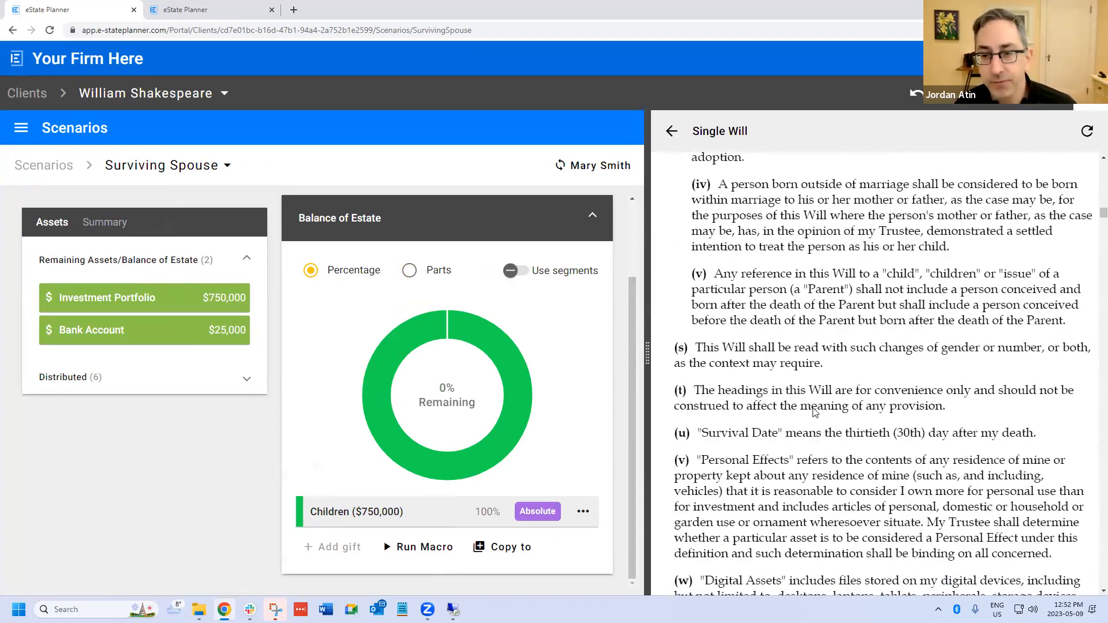
scroll(807, 423, down, 15)
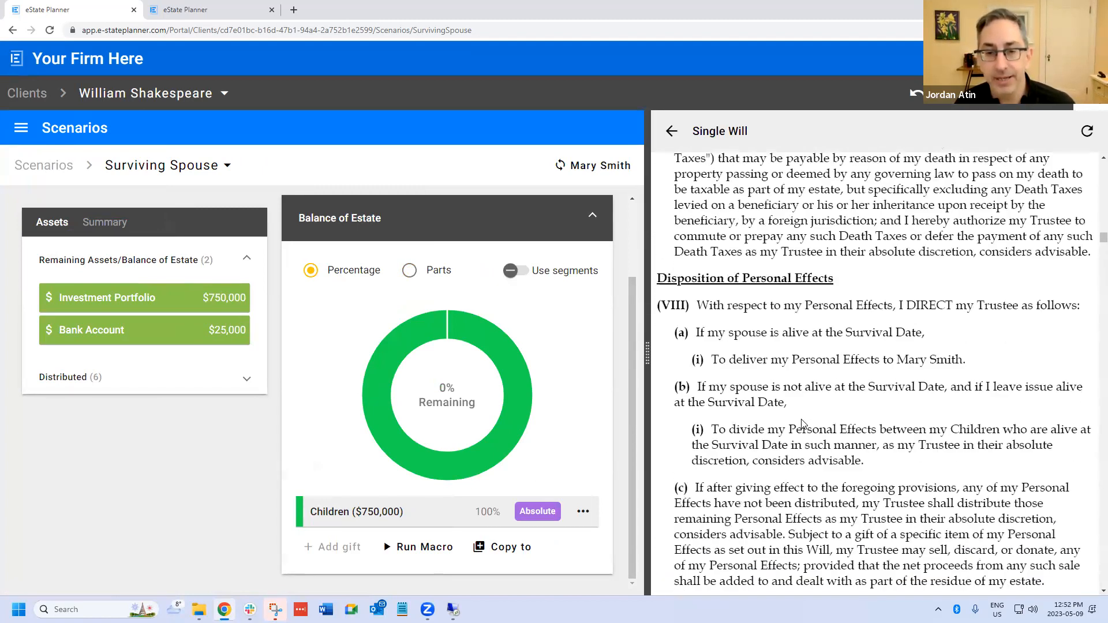
scroll(805, 420, down, 12)
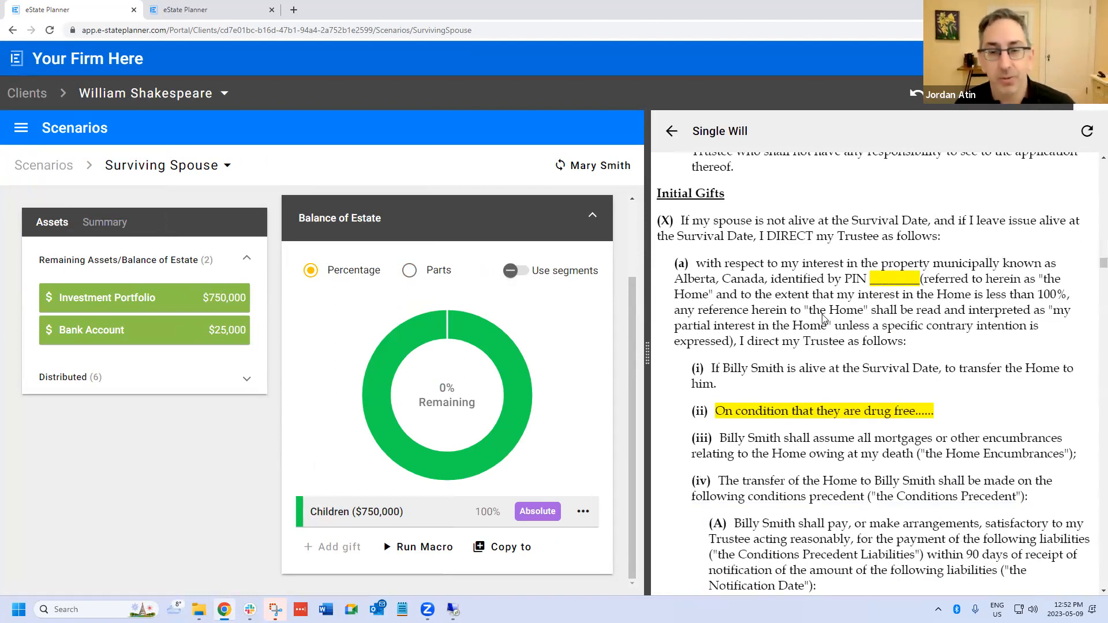
scroll(826, 321, down, 2)
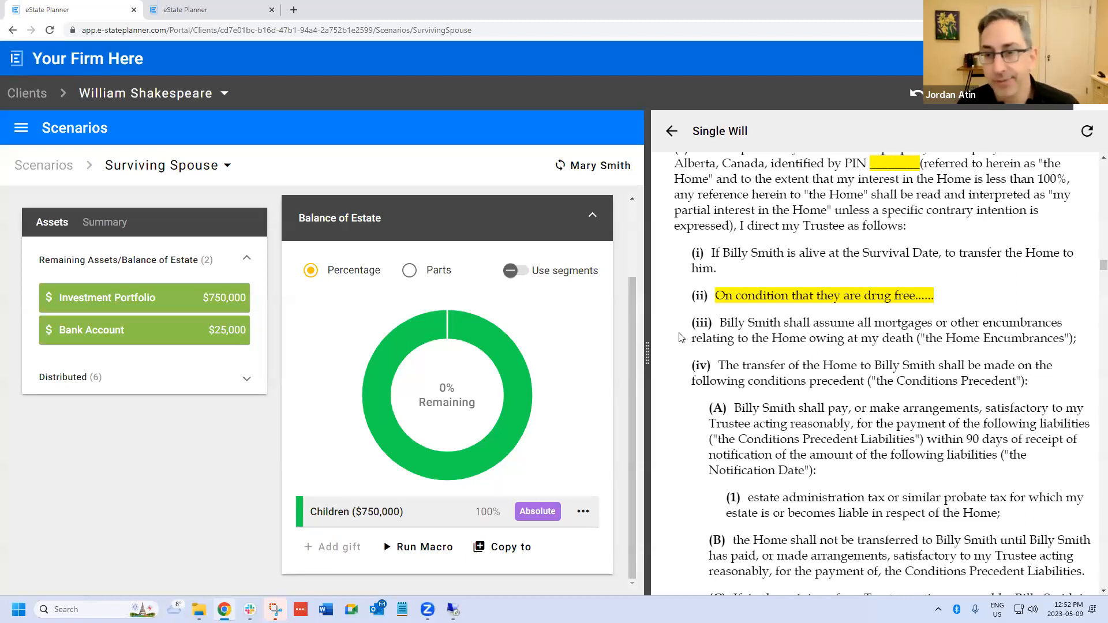
scroll(739, 326, down, 5)
scroll(789, 319, down, 3)
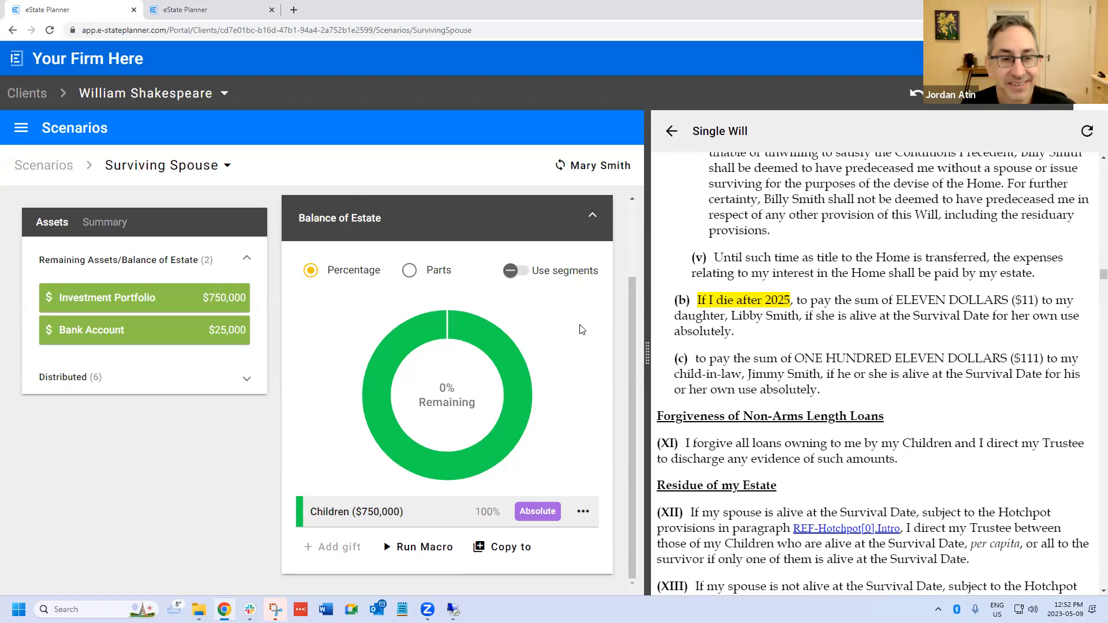
scroll(579, 324, up, 2)
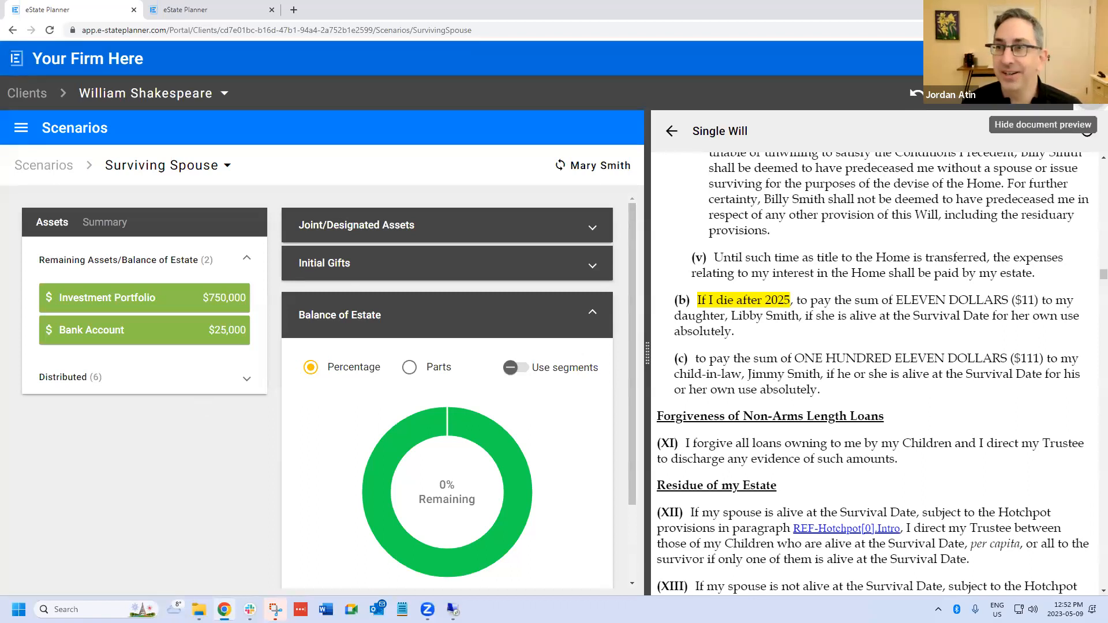
click(1090, 93)
click(1091, 94)
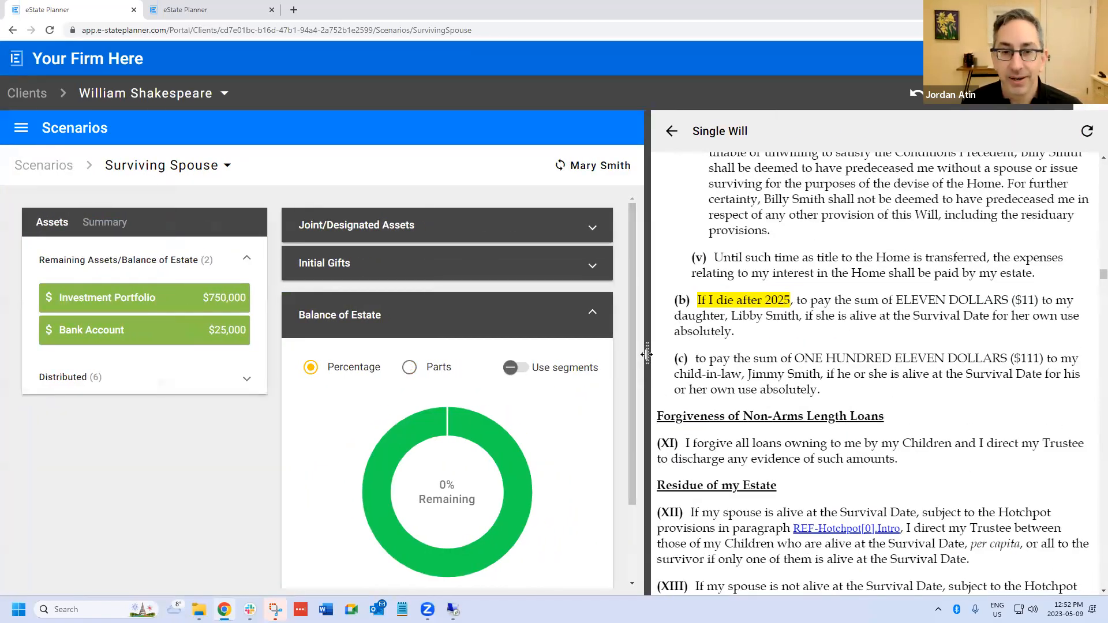
drag(647, 350, 816, 350)
scroll(638, 395, down, 2)
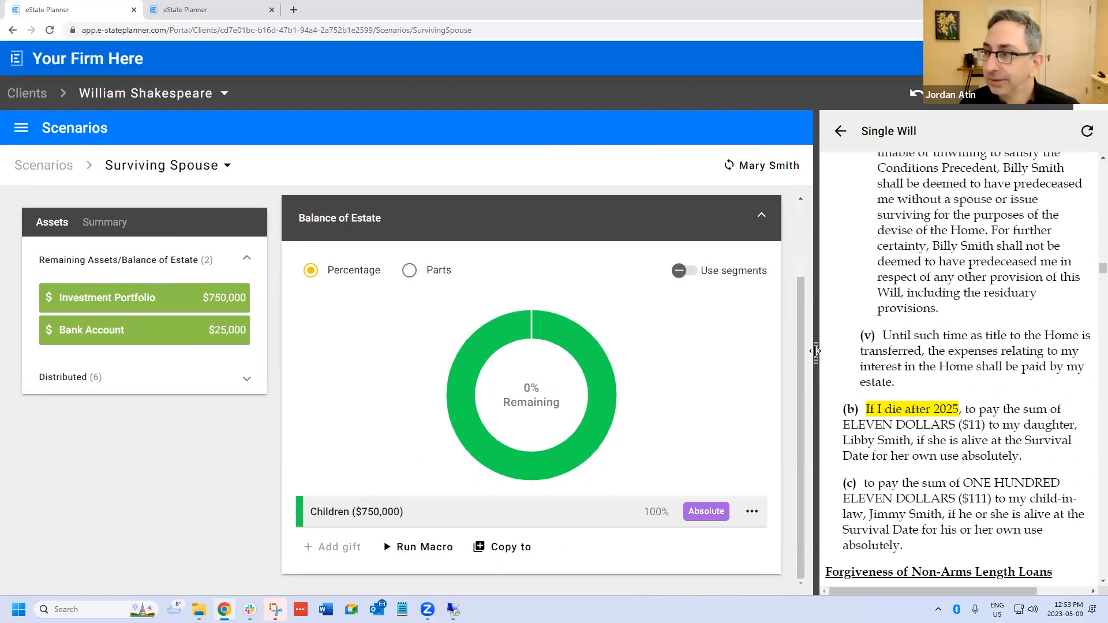
drag(815, 351, 734, 353)
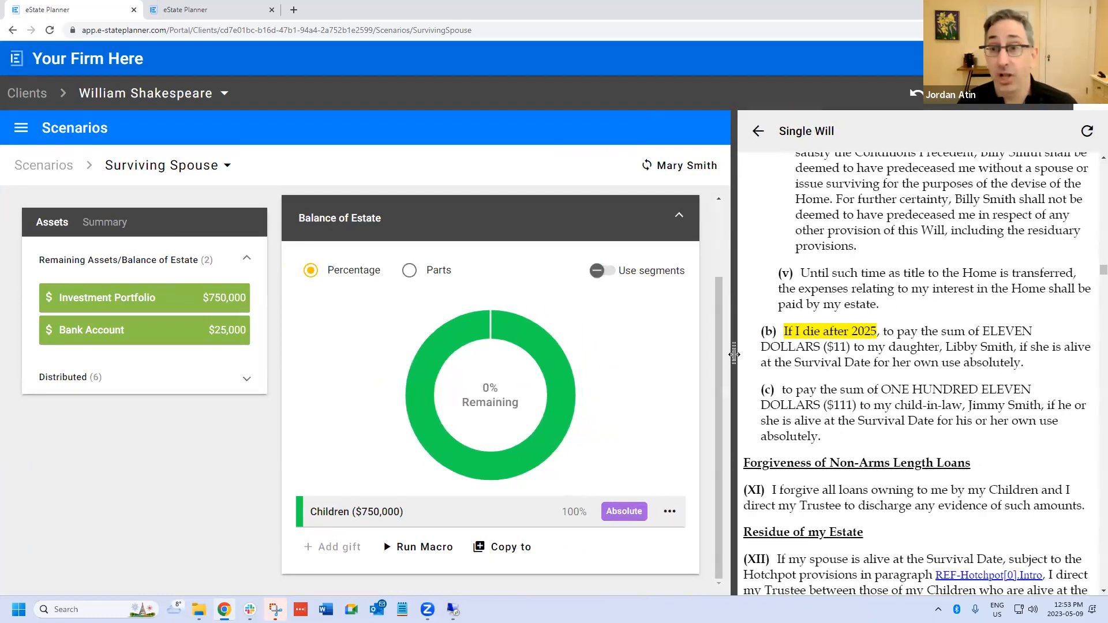
- Review the pet provision and the Initial Gifts conditions again in the Single Will, including the drug-free and conditions precedent clauses
scroll(839, 377, up, 1)
scroll(820, 372, up, 7)
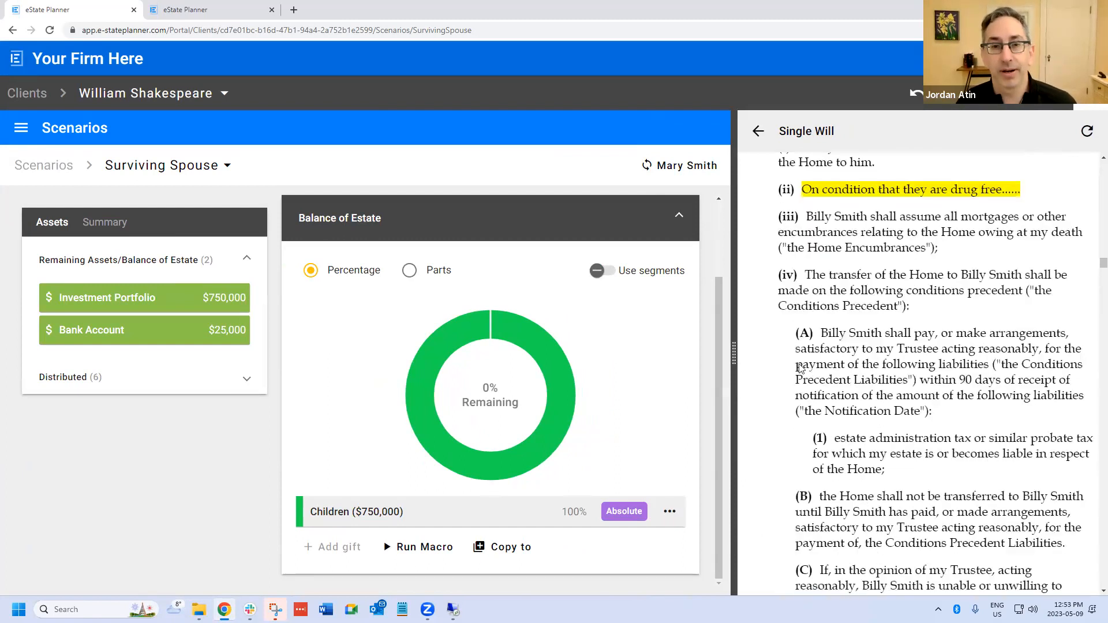
scroll(791, 346, up, 1)
scroll(832, 309, up, 2)
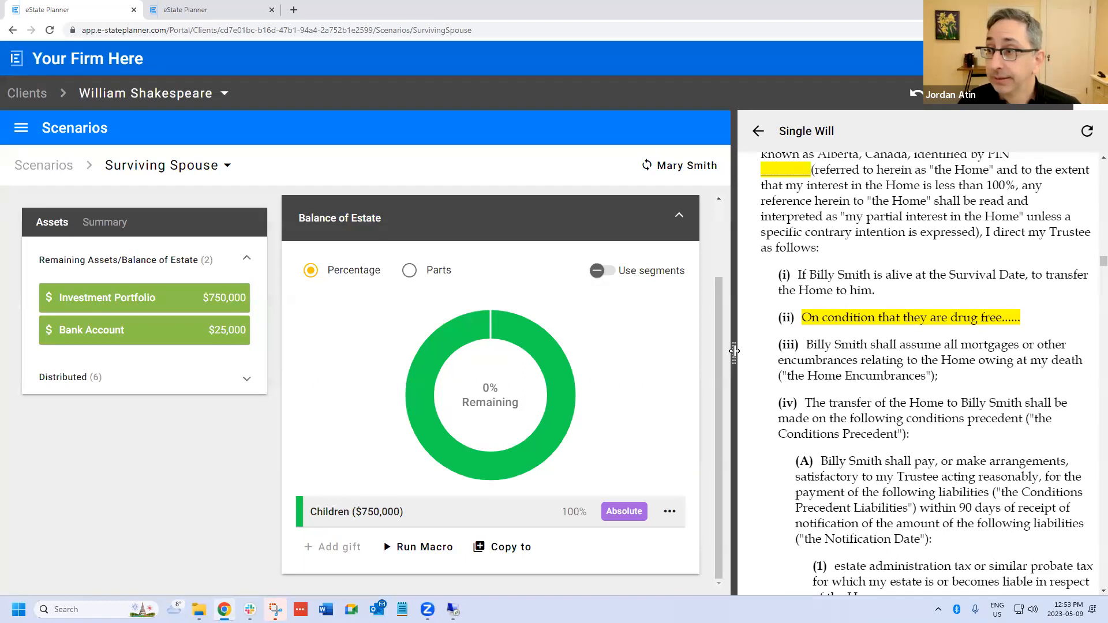
drag(734, 350, 704, 343)
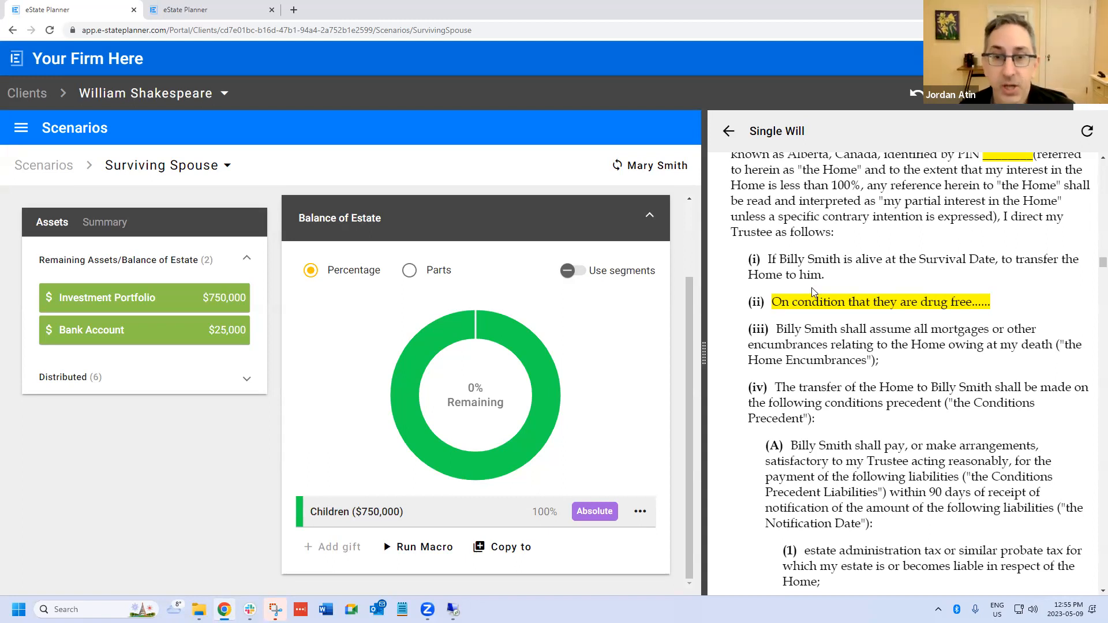
scroll(854, 301, up, 4)
scroll(853, 300, up, 1)
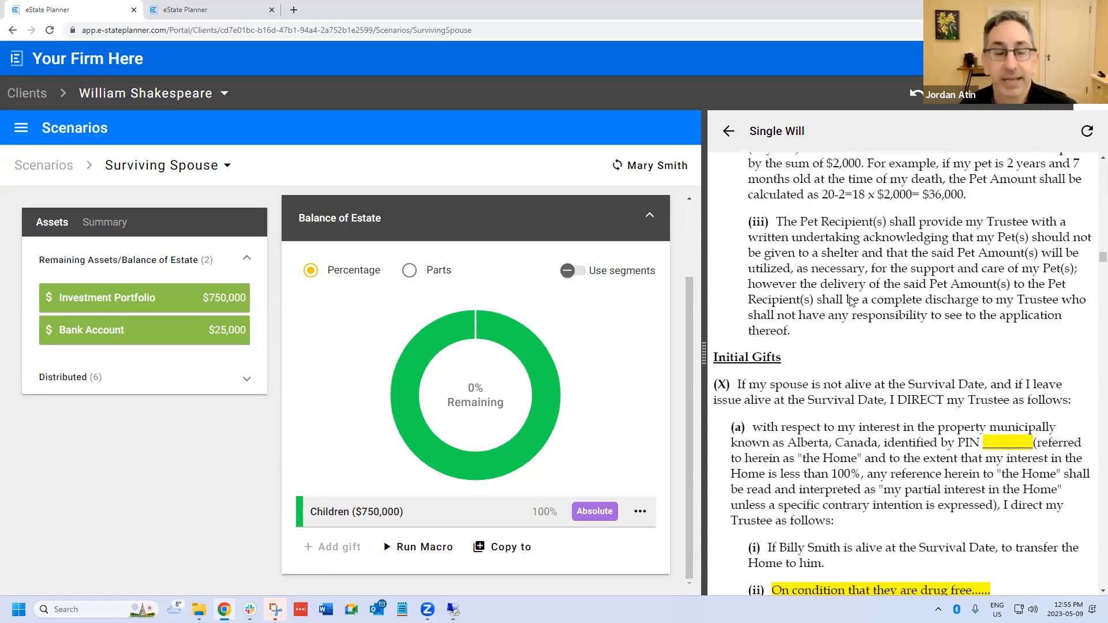
scroll(857, 314, up, 5)
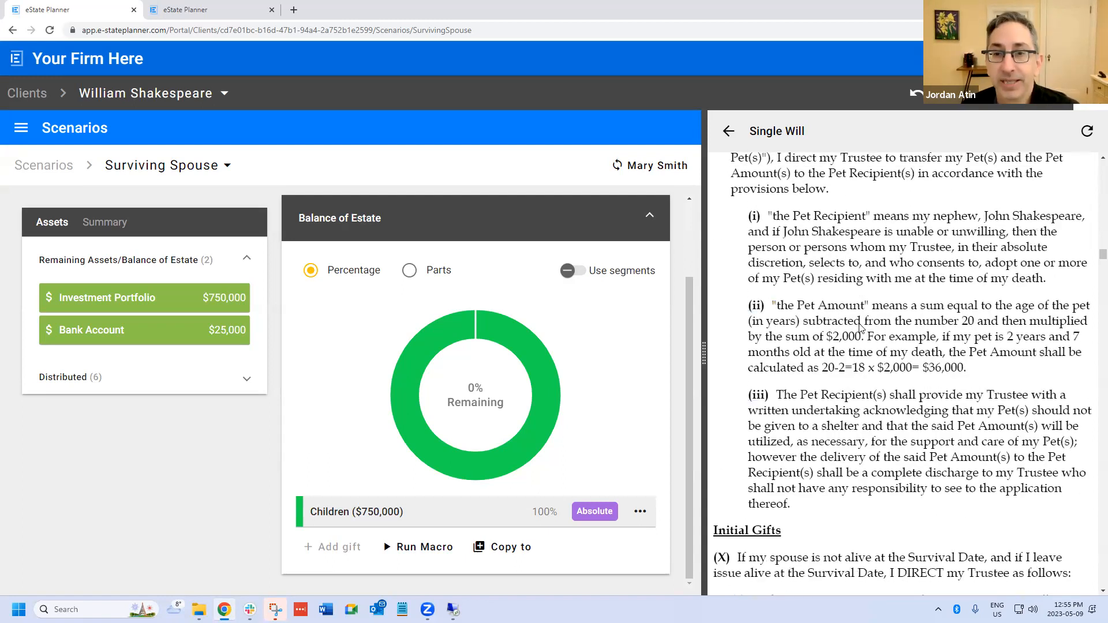
scroll(860, 326, down, 4)
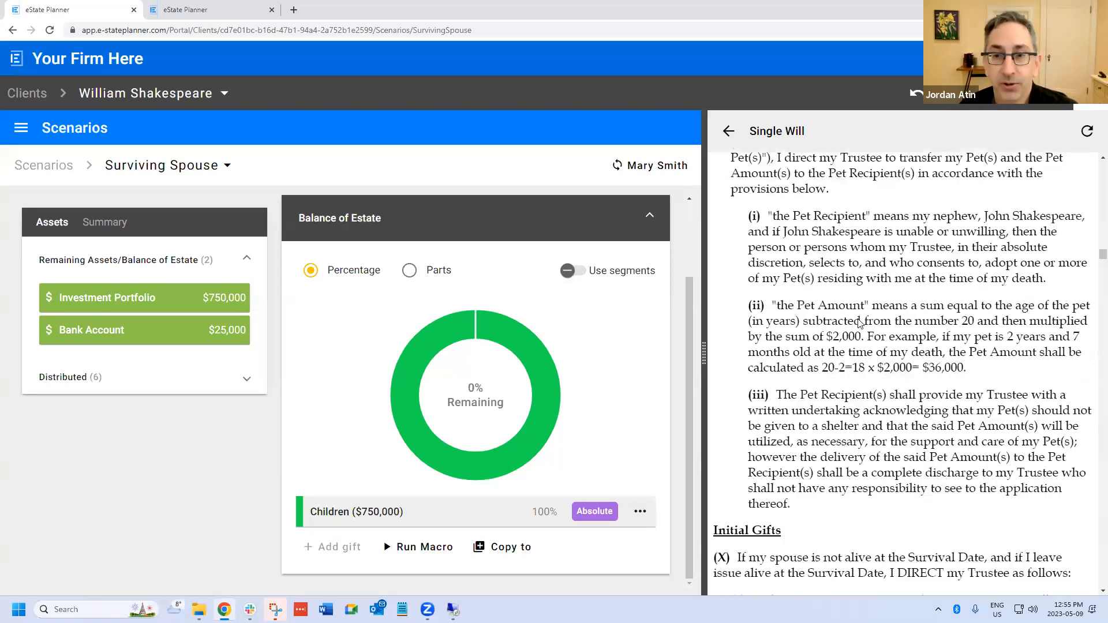
scroll(861, 322, down, 12)
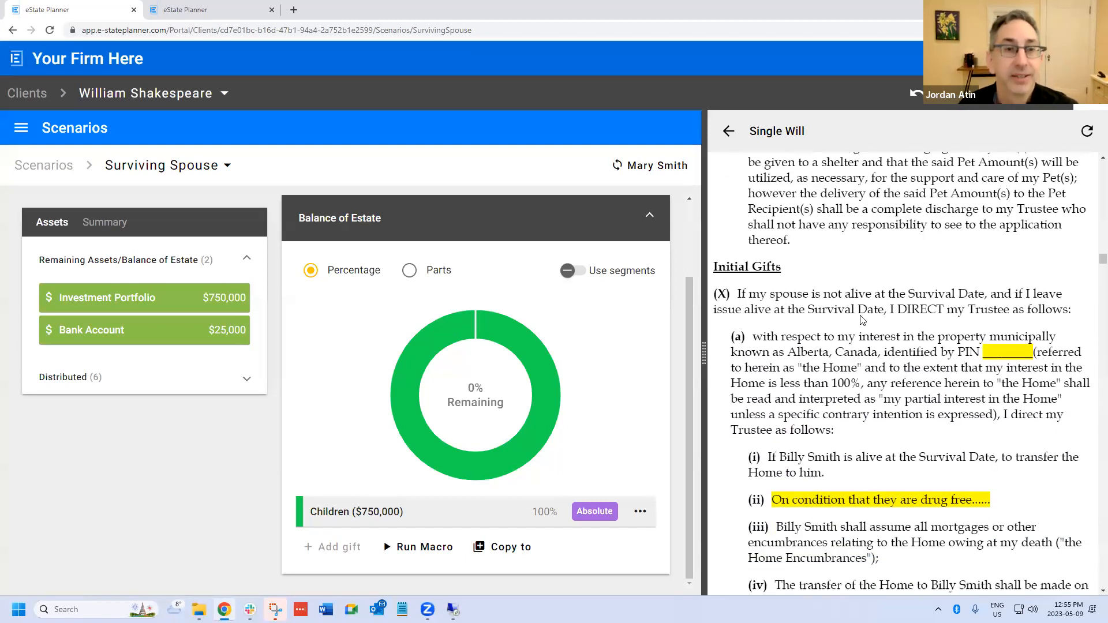
scroll(860, 322, down, 1)
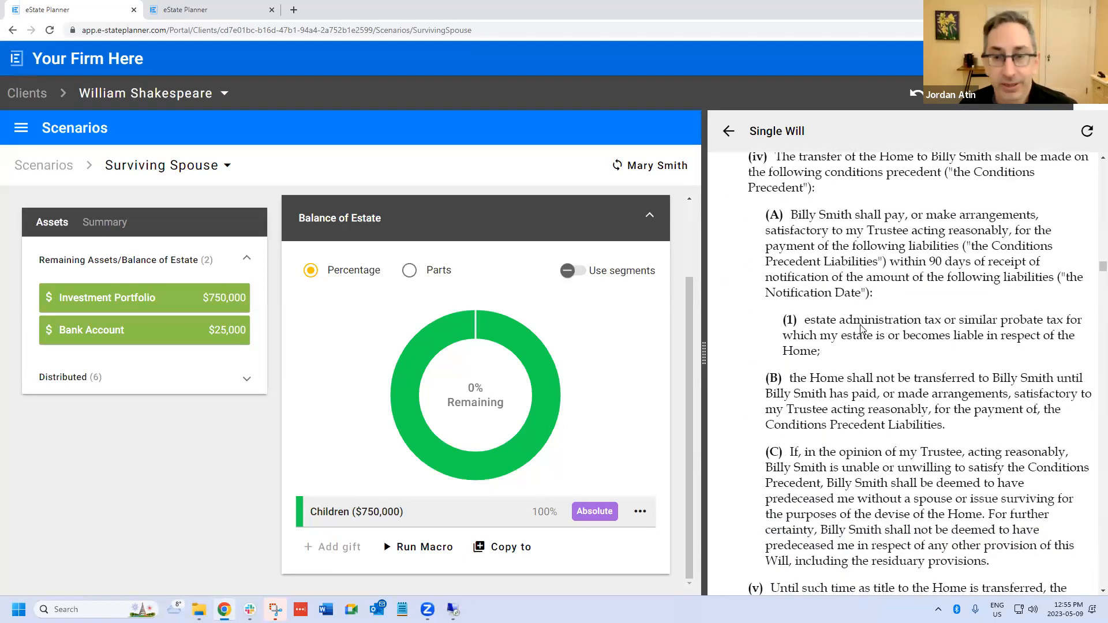
scroll(862, 328, down, 4)
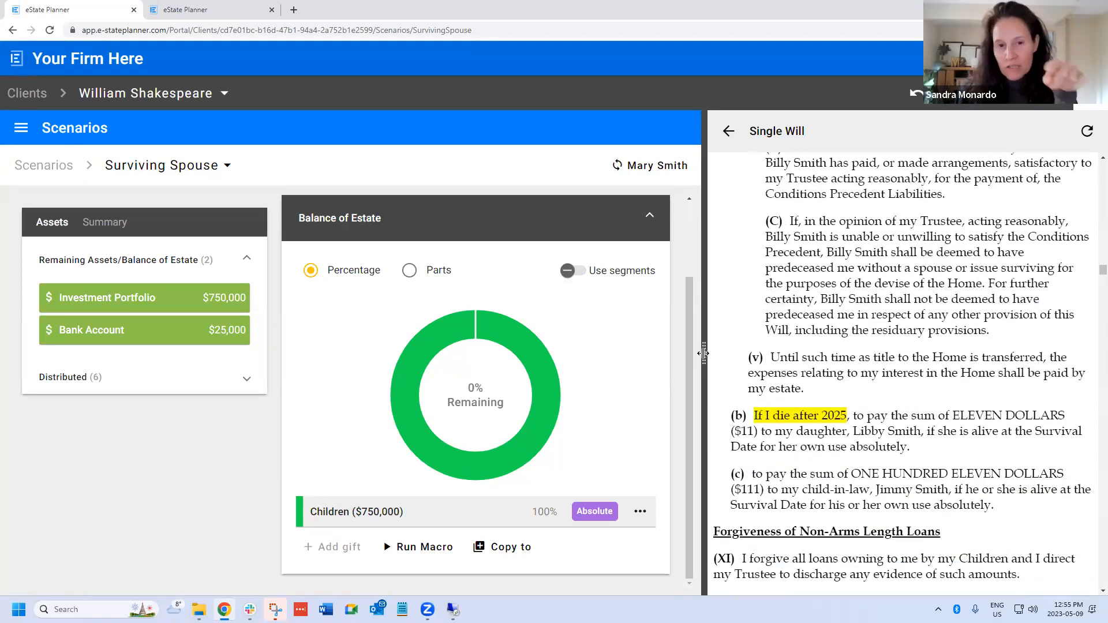
drag(704, 352, 733, 352)
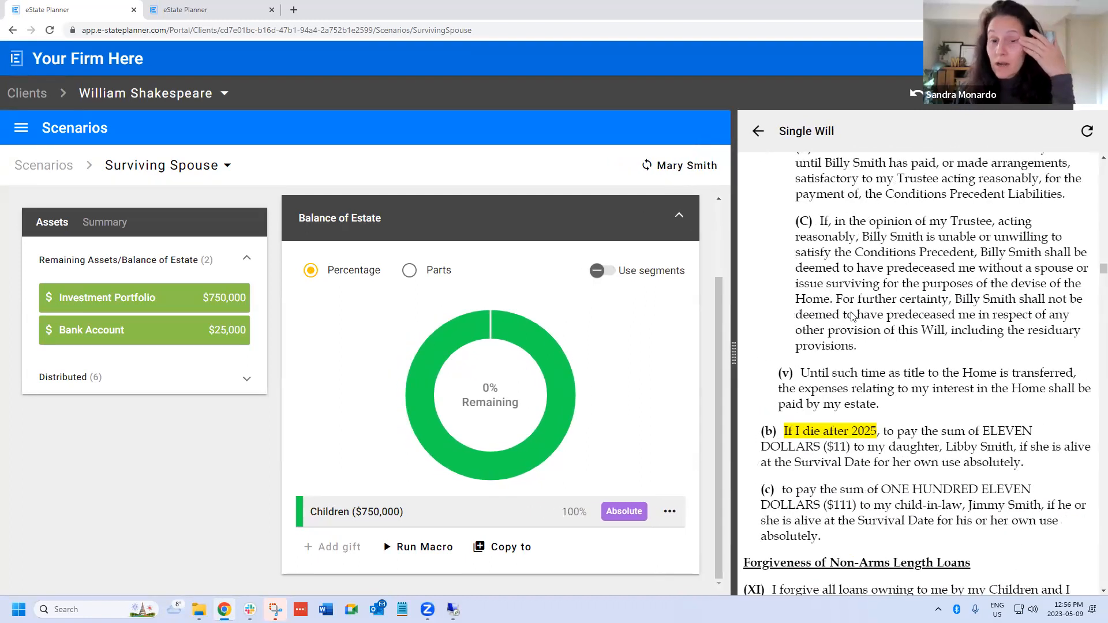
- Review the Single Will's Initial Gifts, pet provision, Personal Effects disposition, and Payment of Debts, Expenses and Taxes clauses
scroll(852, 316, up, 2)
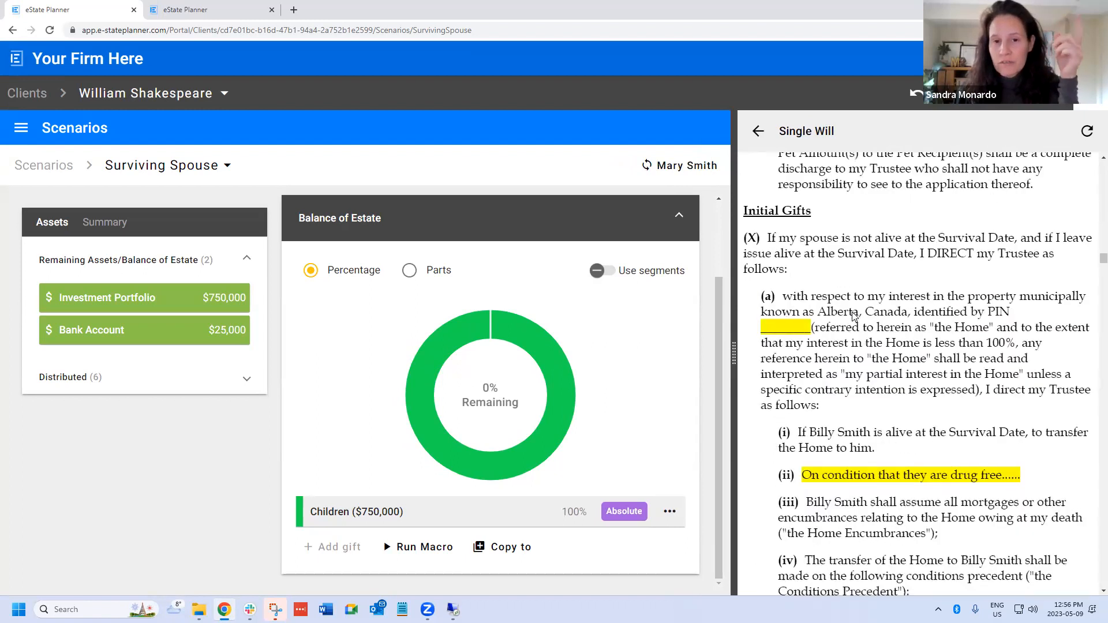
scroll(854, 317, up, 1)
scroll(854, 316, up, 10)
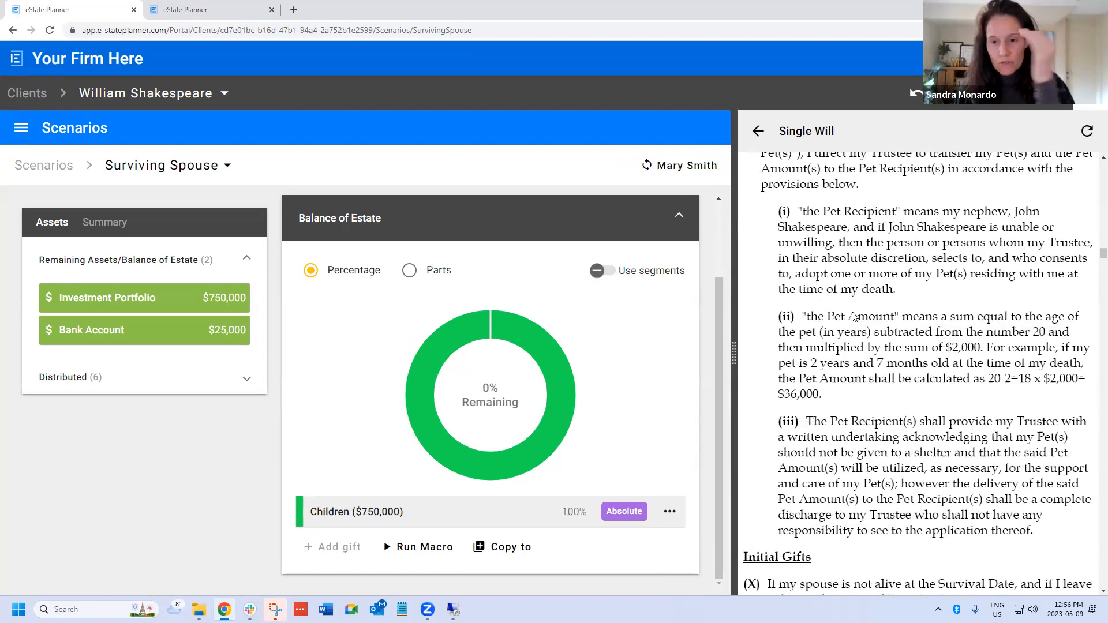
scroll(853, 317, up, 3)
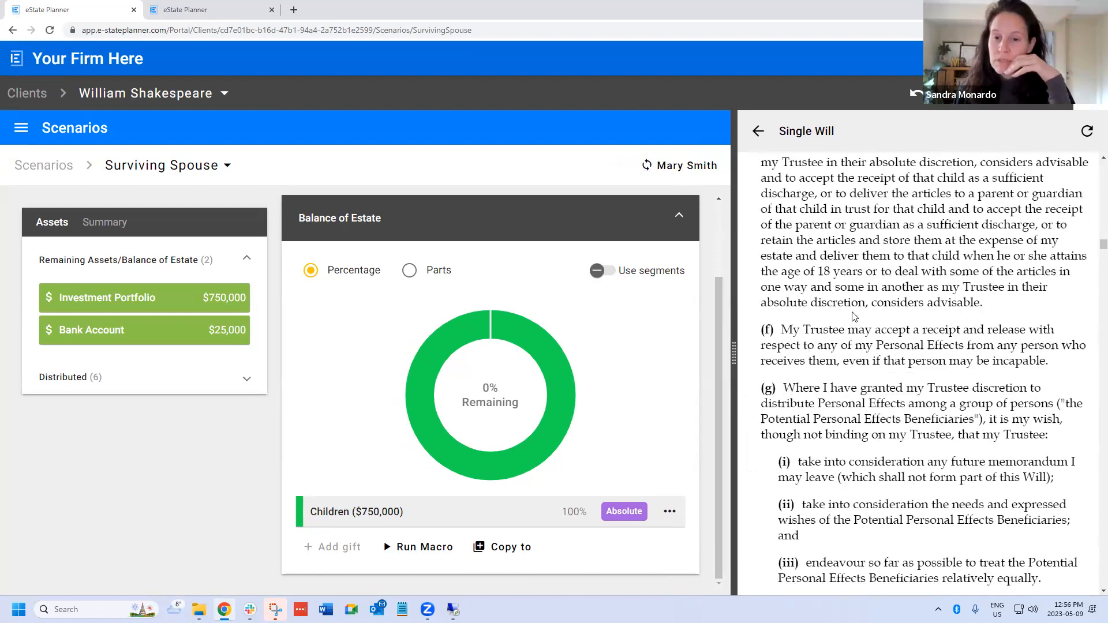
scroll(854, 317, up, 19)
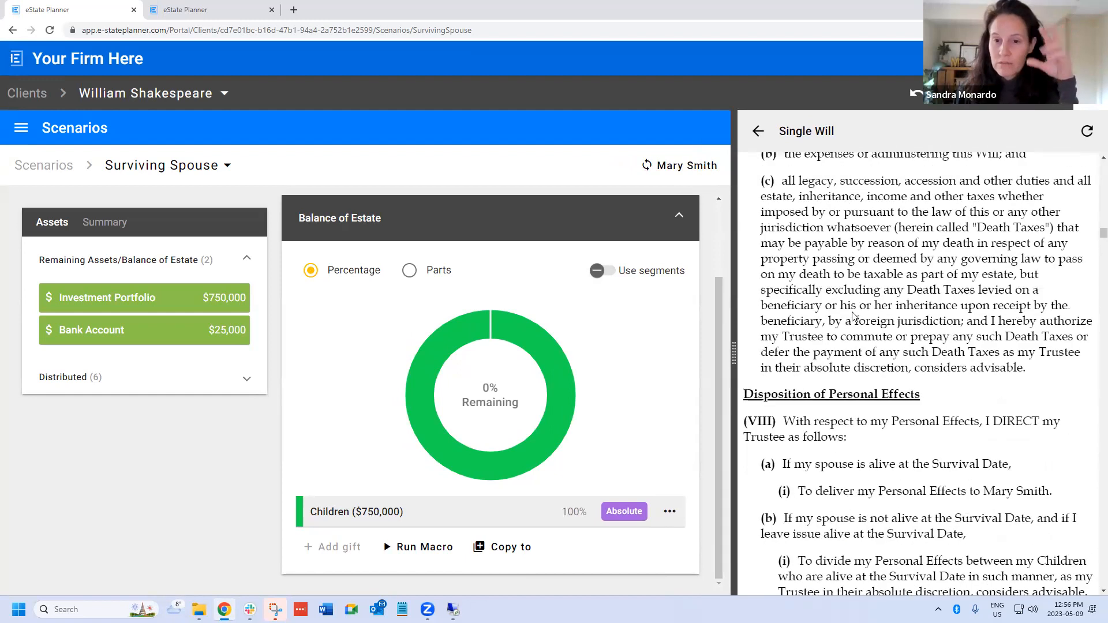
scroll(859, 319, down, 9)
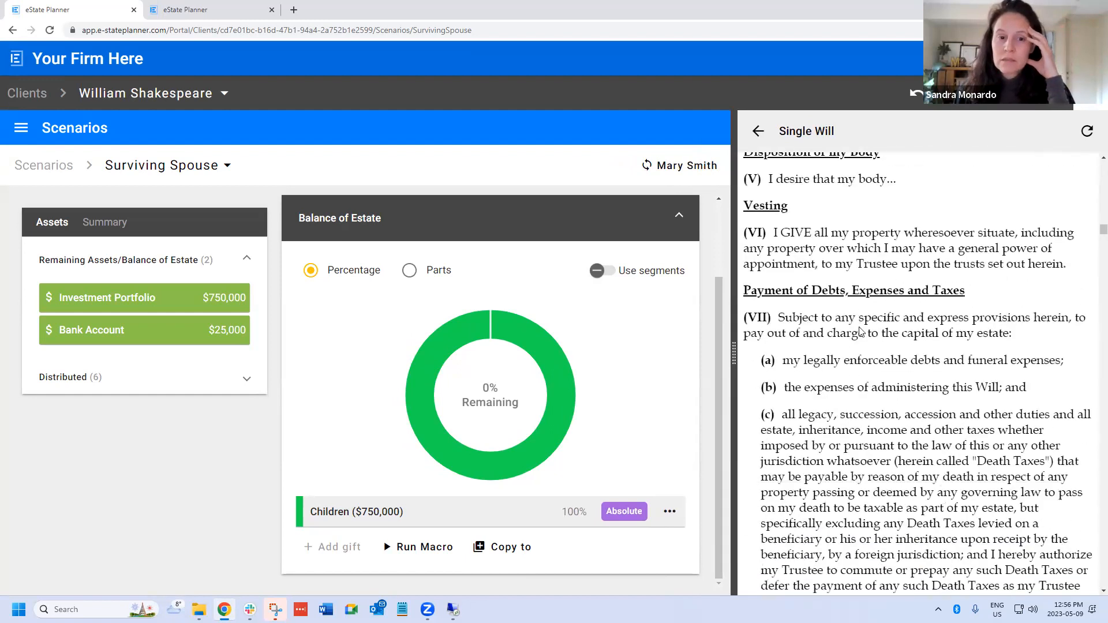
scroll(866, 328, down, 6)
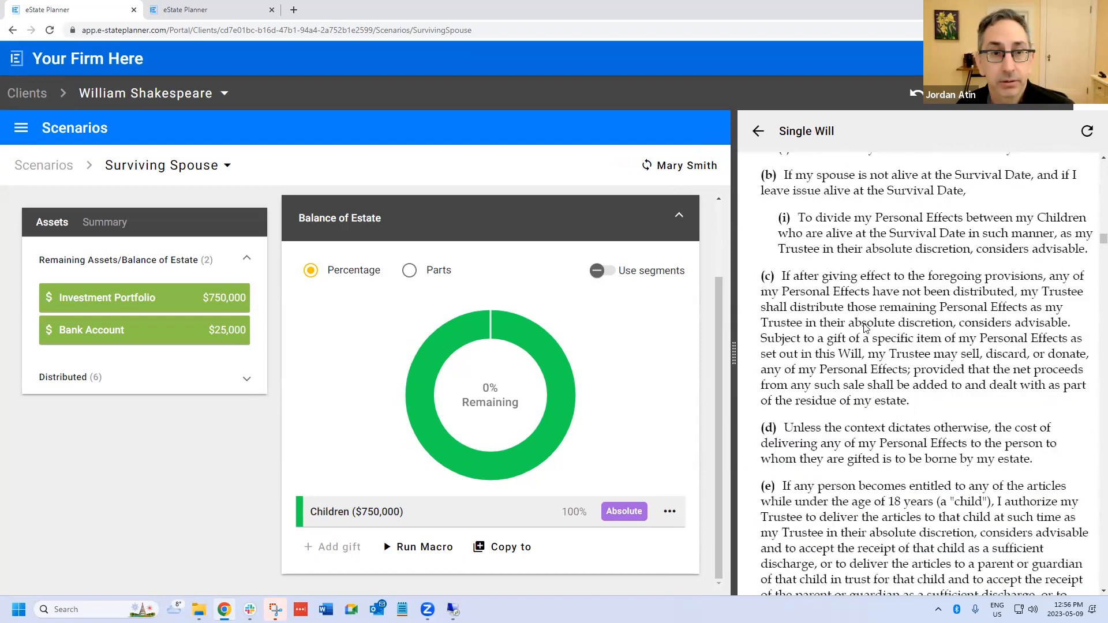
scroll(866, 328, down, 11)
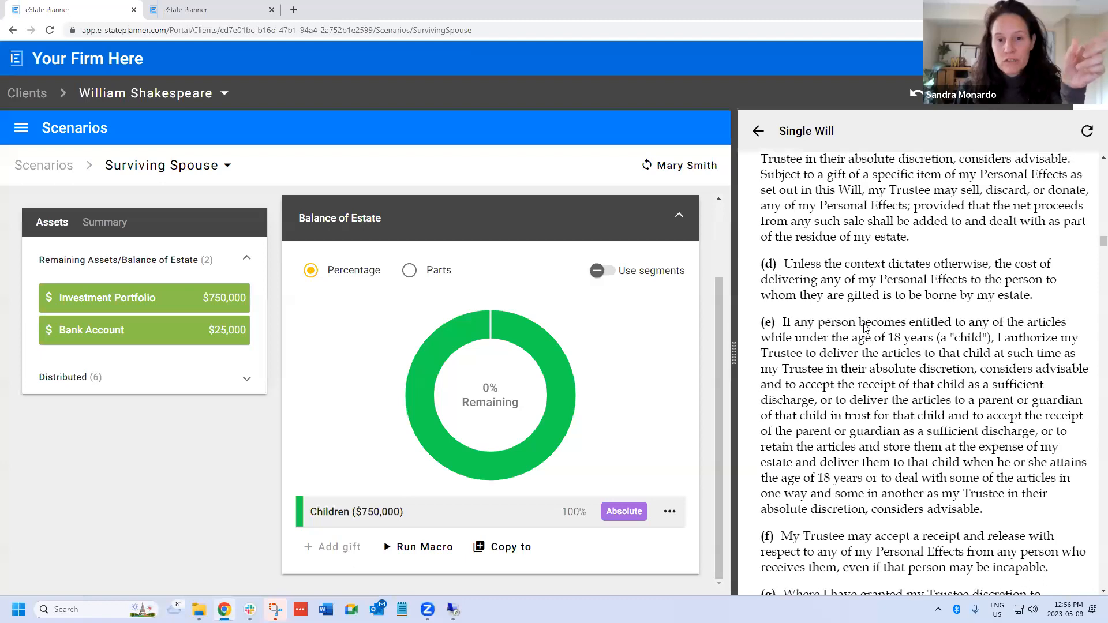
scroll(869, 327, down, 15)
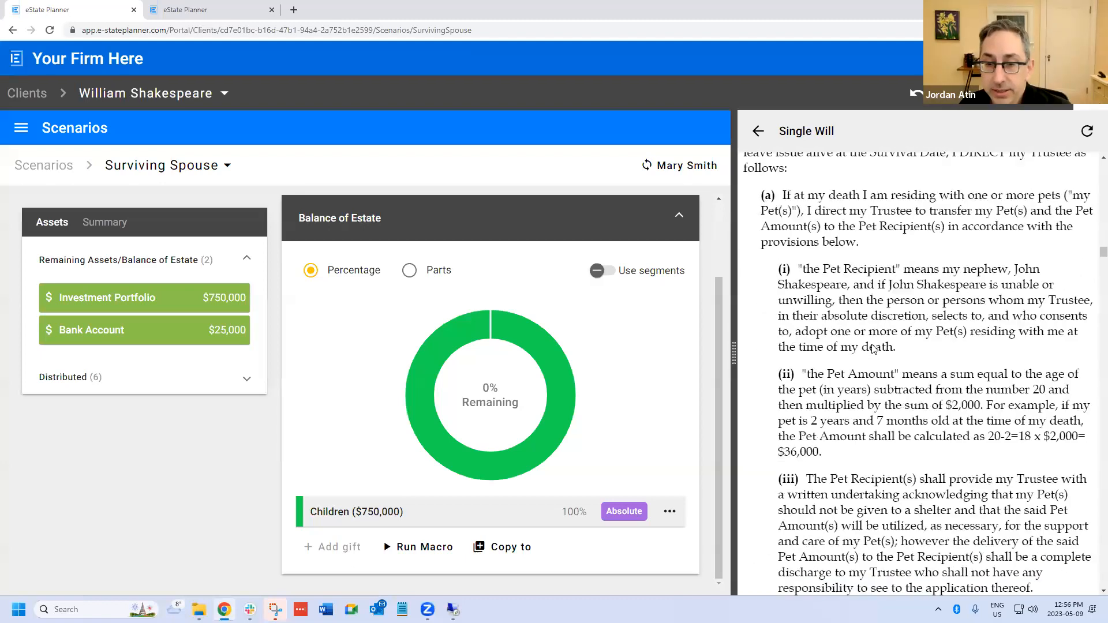
- Examine the Single Will's residue segments, Ultimate Distribution, hotchpot advances clause and Administrative Provisions
scroll(873, 354, down, 13)
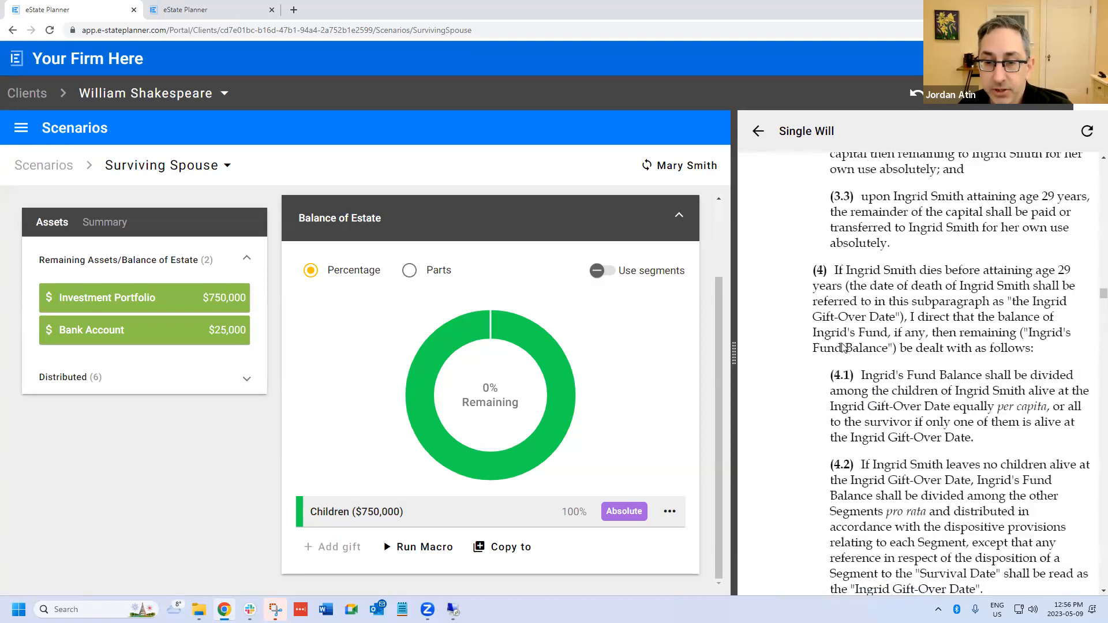
scroll(842, 348, down, 20)
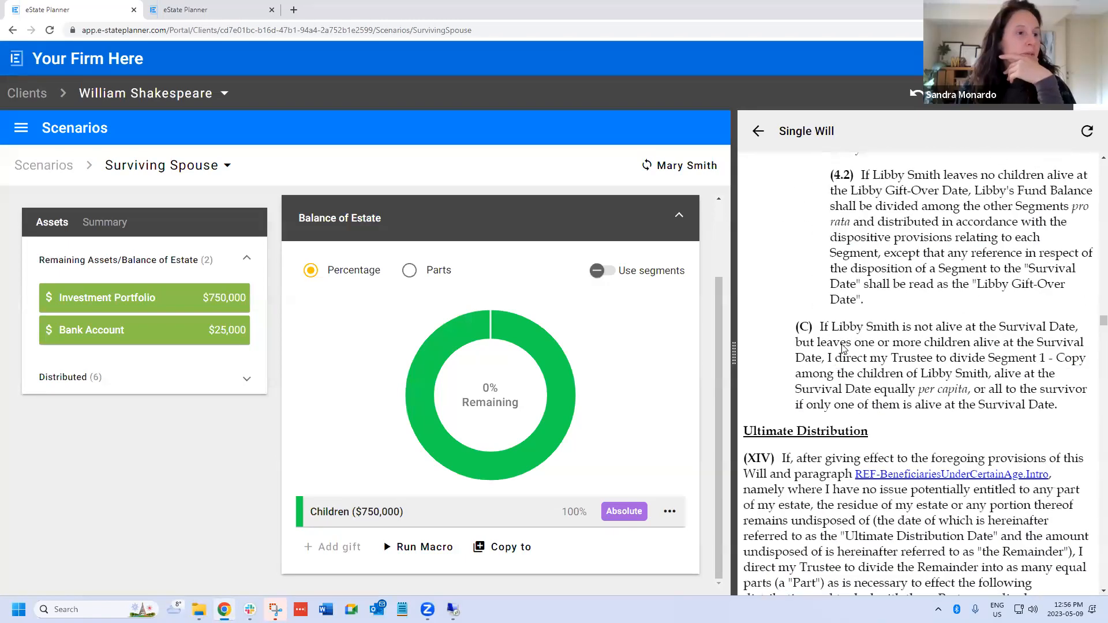
scroll(835, 345, down, 20)
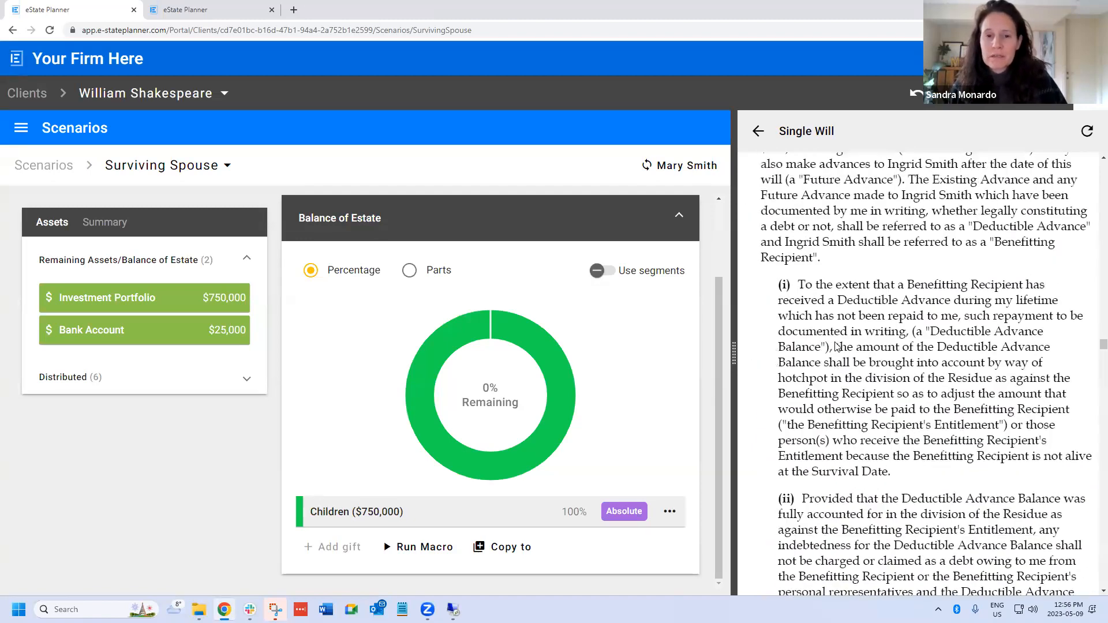
scroll(835, 345, up, 2)
scroll(835, 346, down, 14)
scroll(835, 345, down, 20)
scroll(832, 345, down, 3)
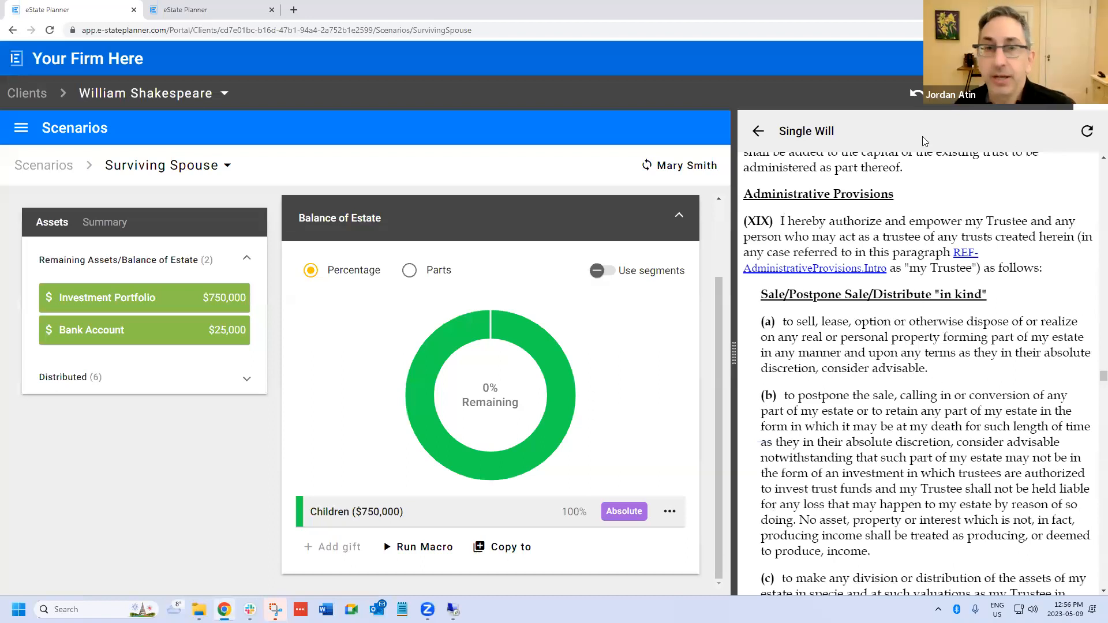
- Leave the client file for the firm's document list and open the Short Will's customization settings
click(21, 130)
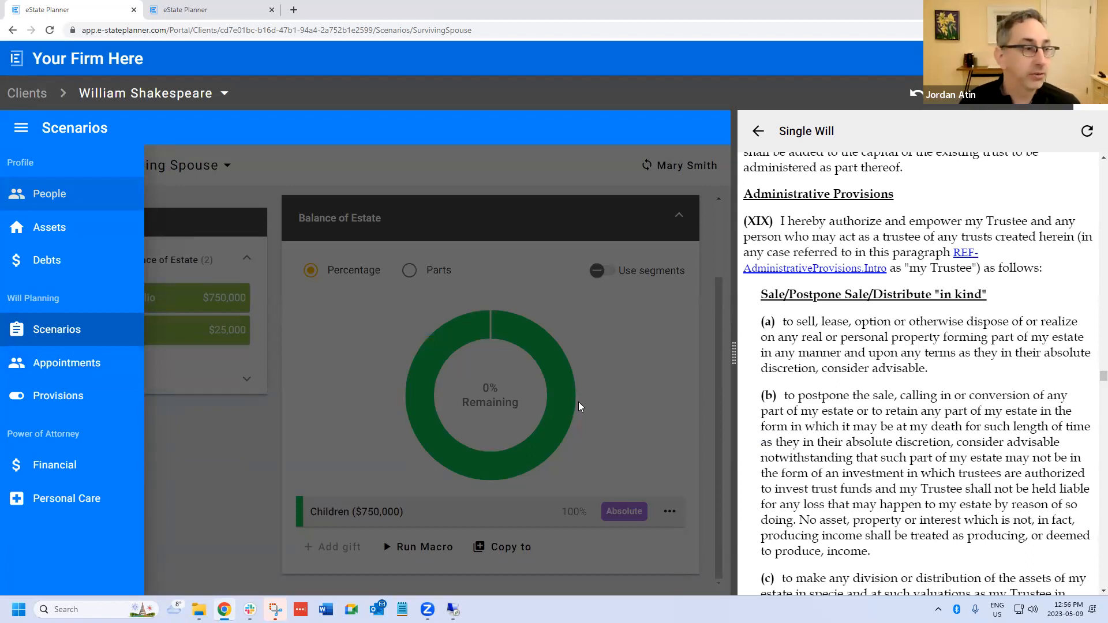
click(23, 98)
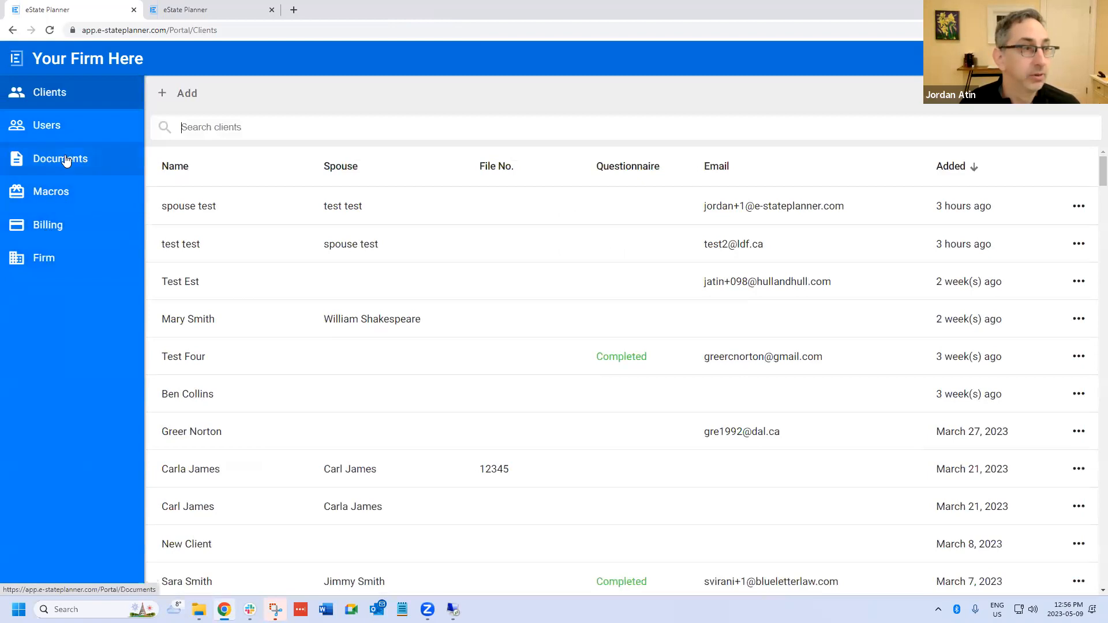
click(67, 161)
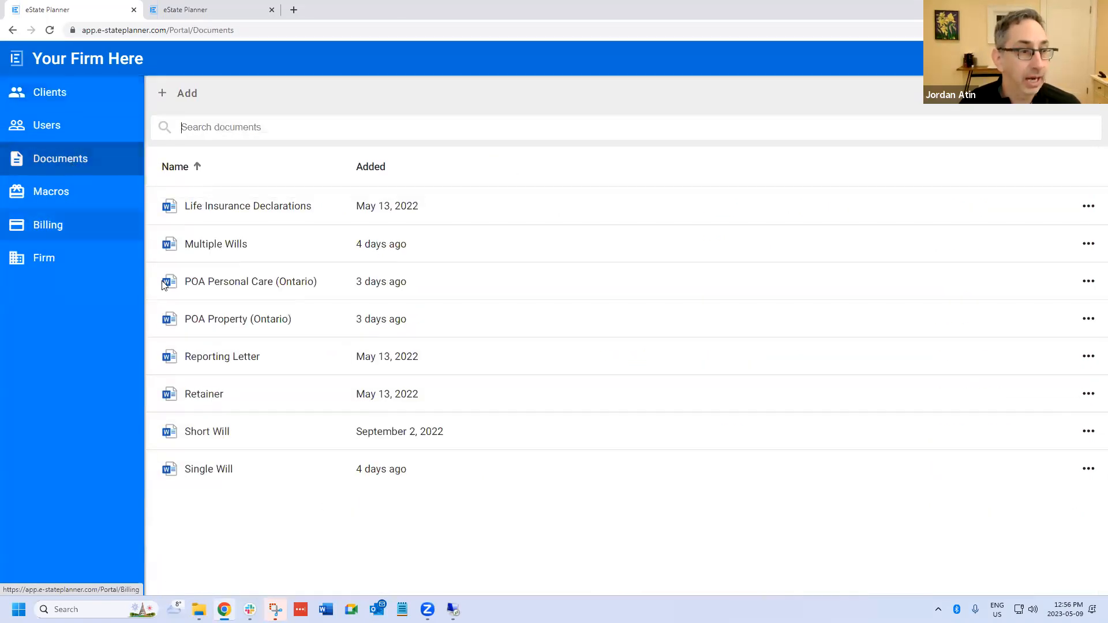
click(206, 432)
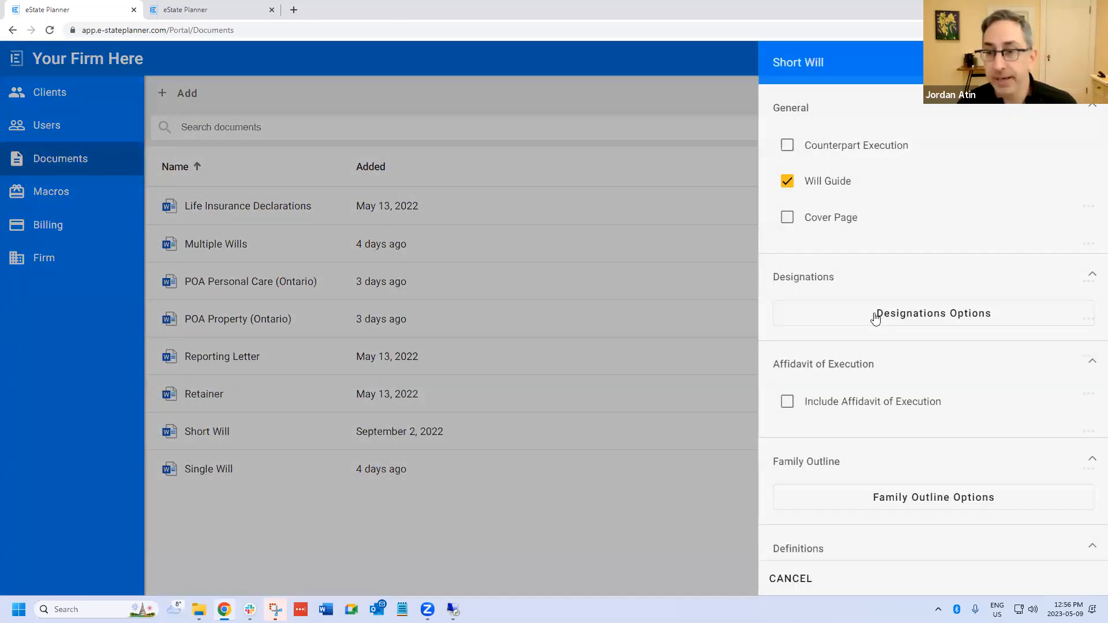
- Open the Sell/Postpone clause within the Sale/Postpone Sale/Distribute "in kind" group of the Short Will's Administrative Provisions
scroll(876, 318, down, 4)
click(816, 445)
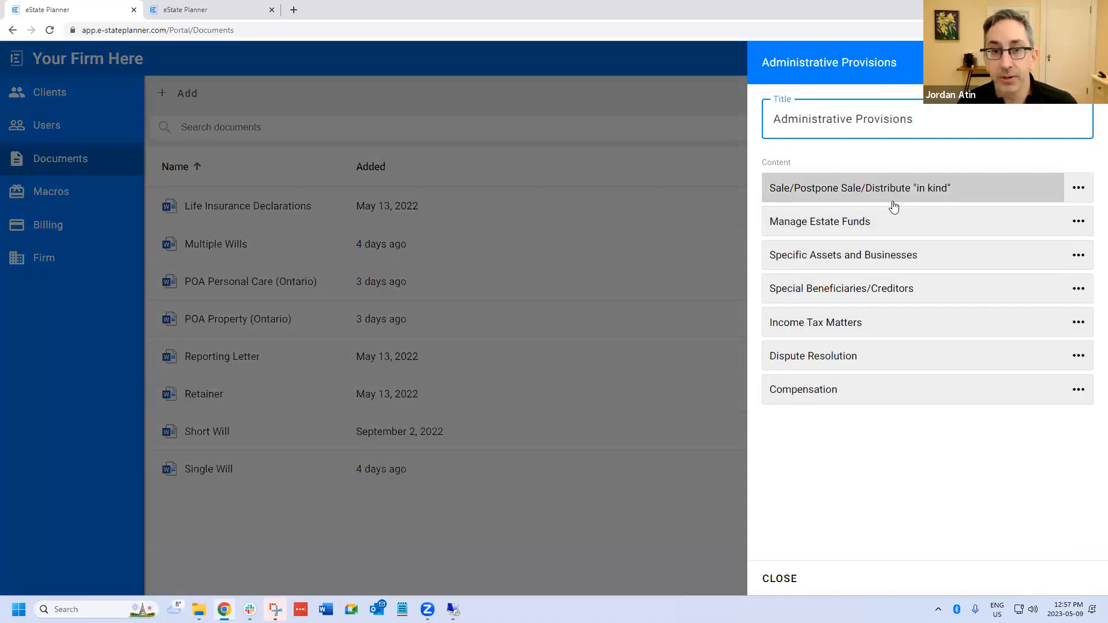
click(860, 189)
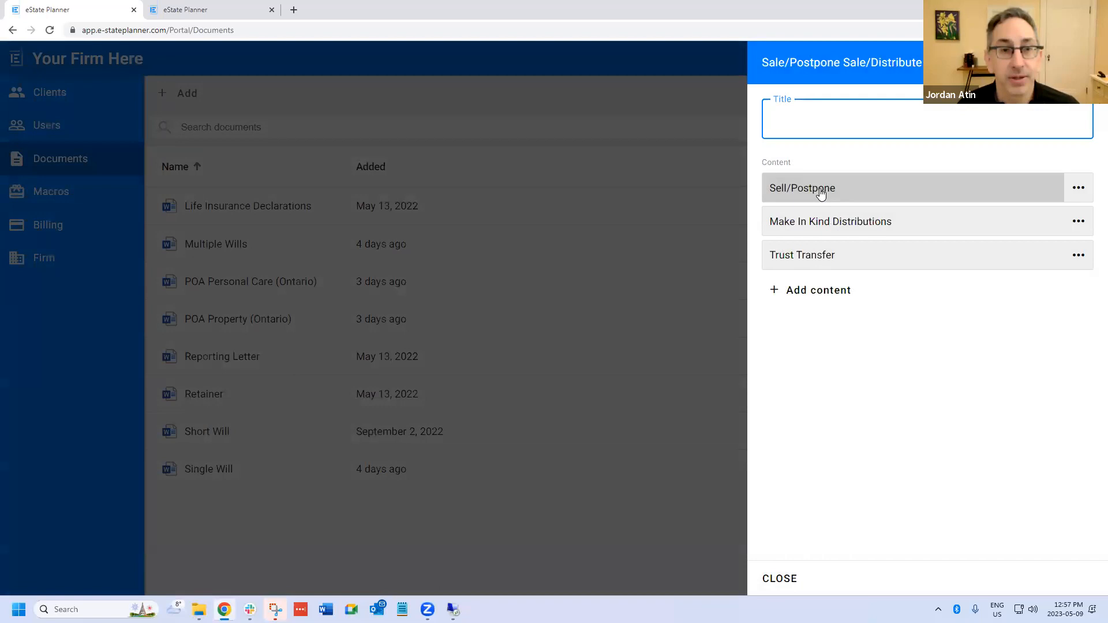
click(821, 192)
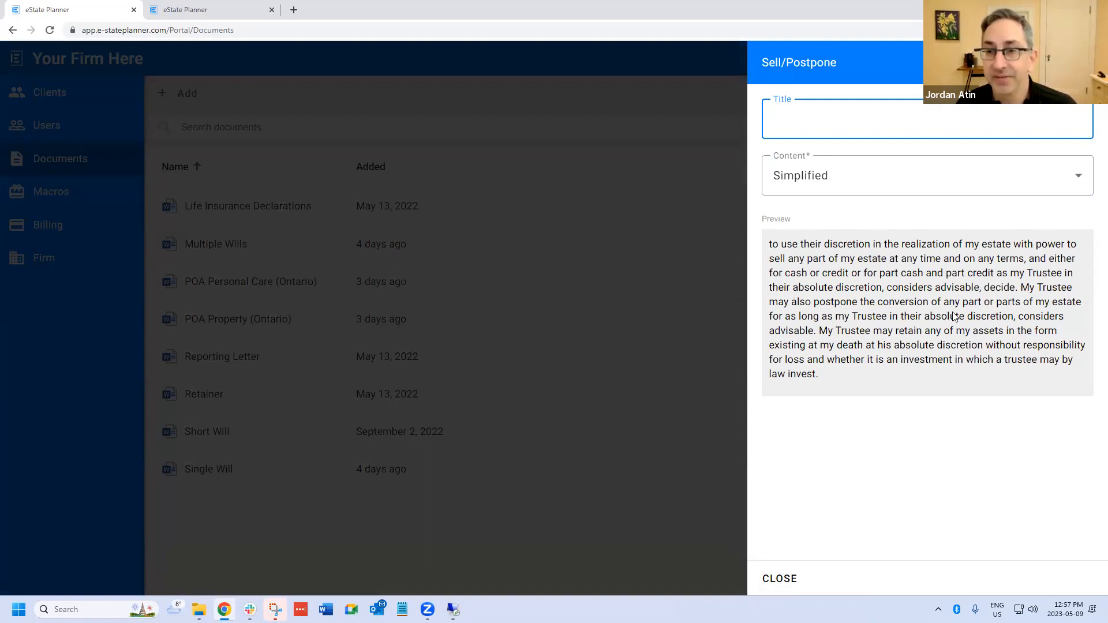
- Try the Default and Custom content for the Sell/Postpone clause, discard the changes and close the Short Will settings
click(844, 186)
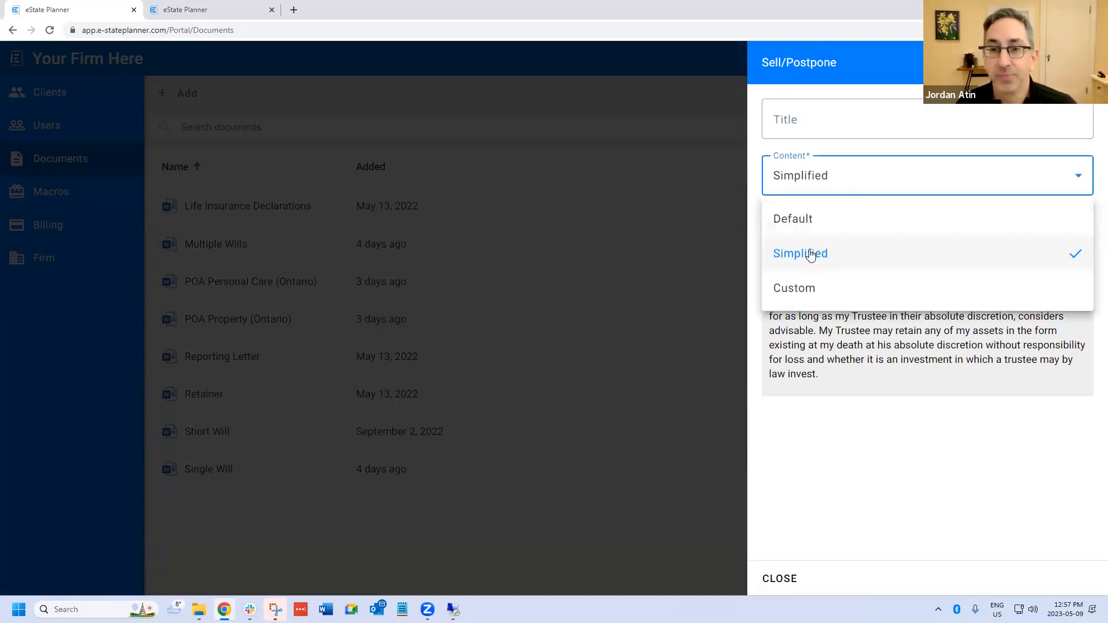
click(802, 220)
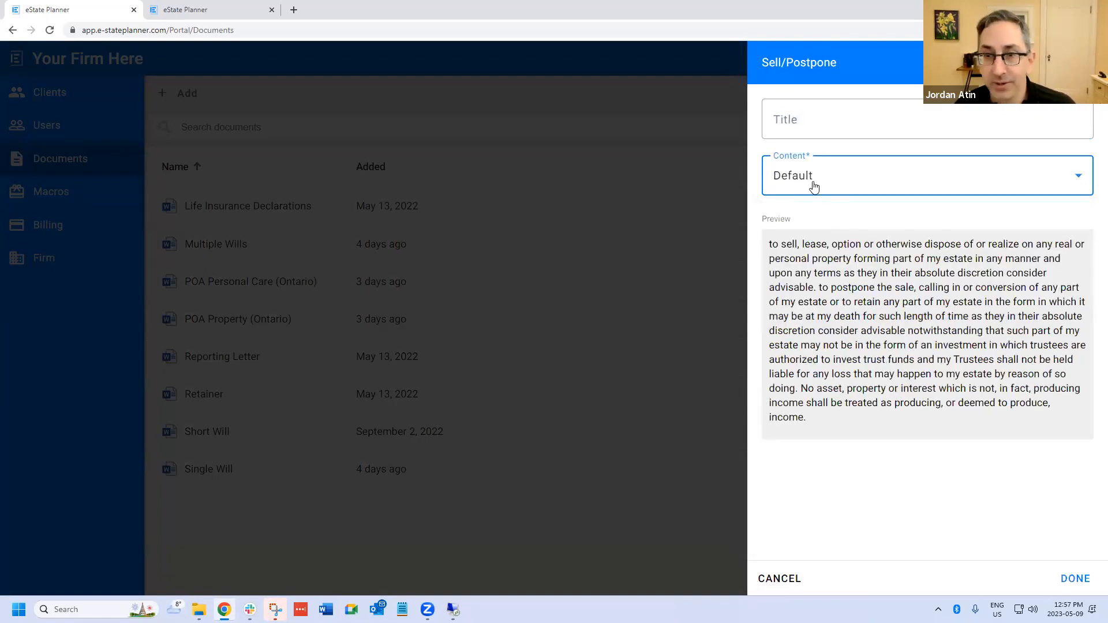
click(814, 187)
click(814, 289)
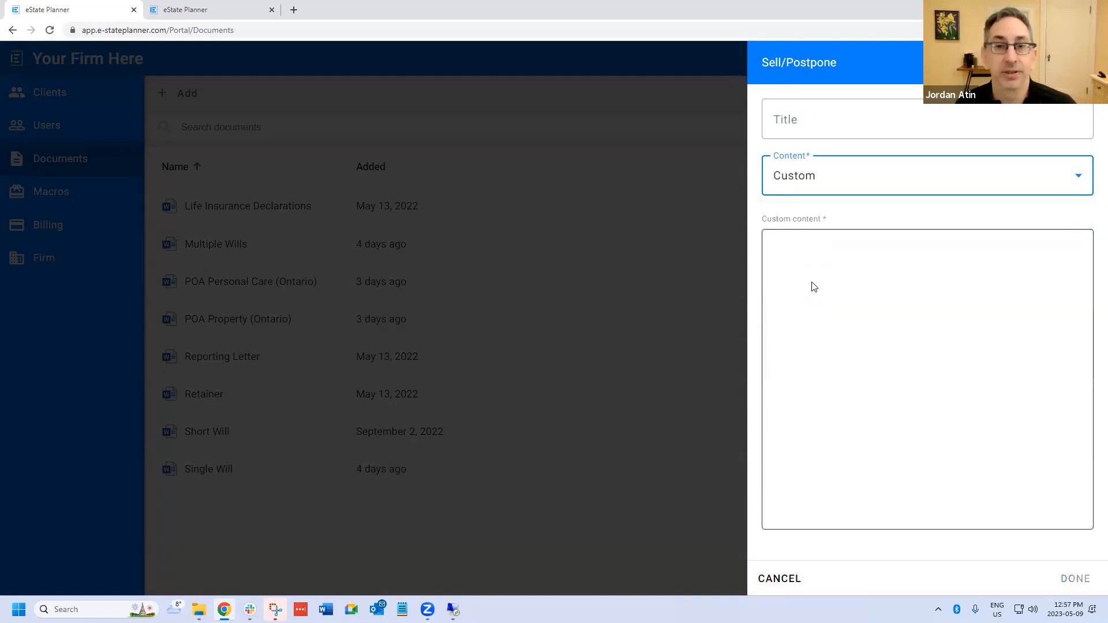
click(767, 581)
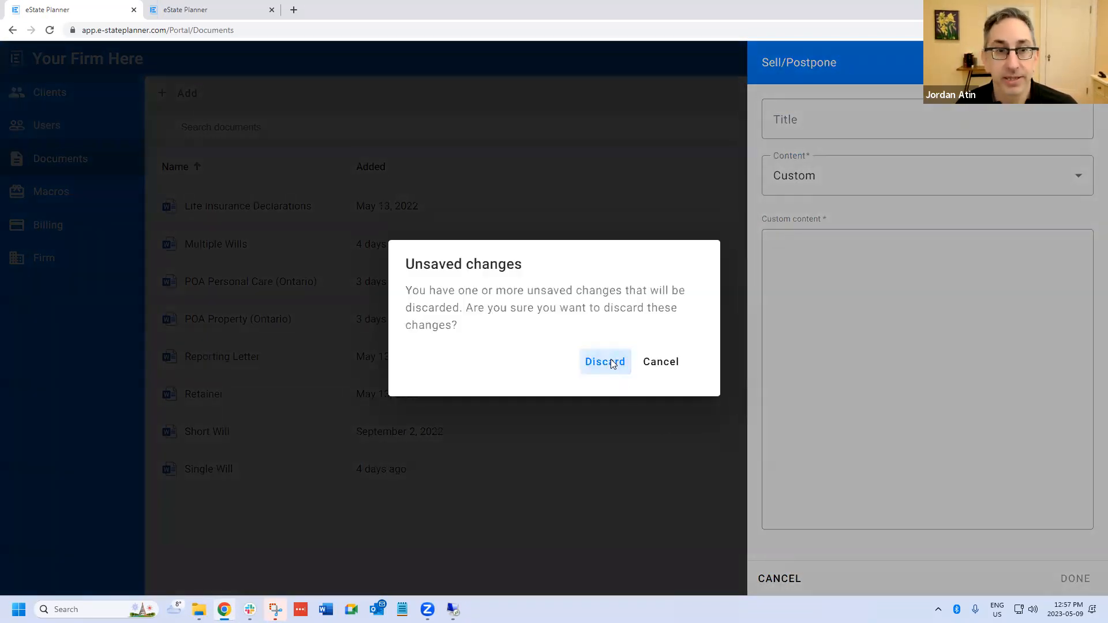
click(611, 359)
click(783, 581)
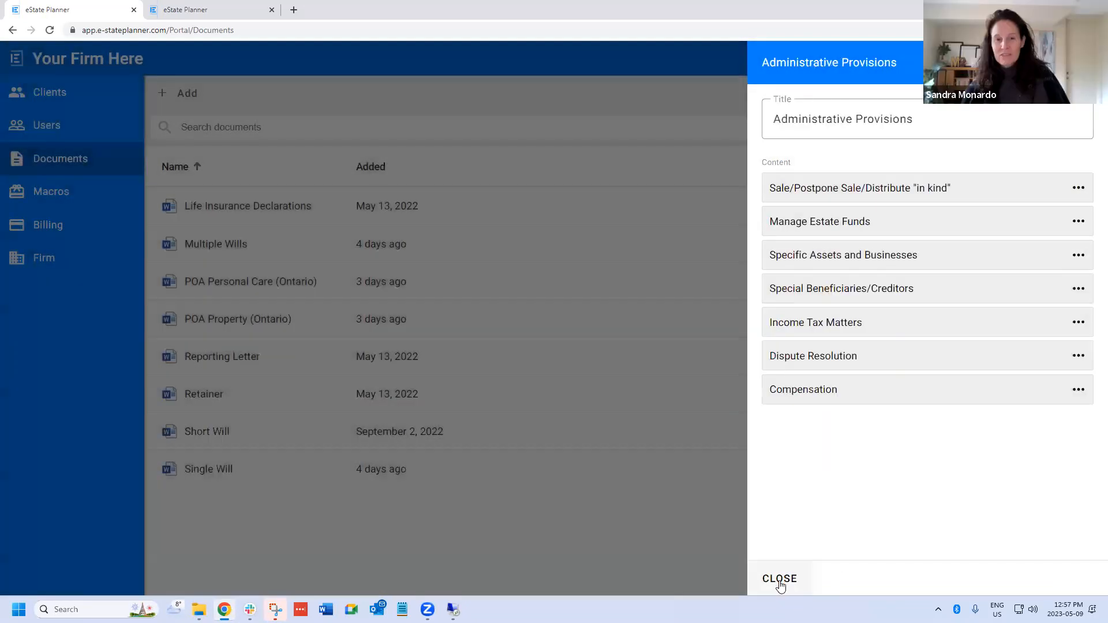
click(780, 580)
click(781, 581)
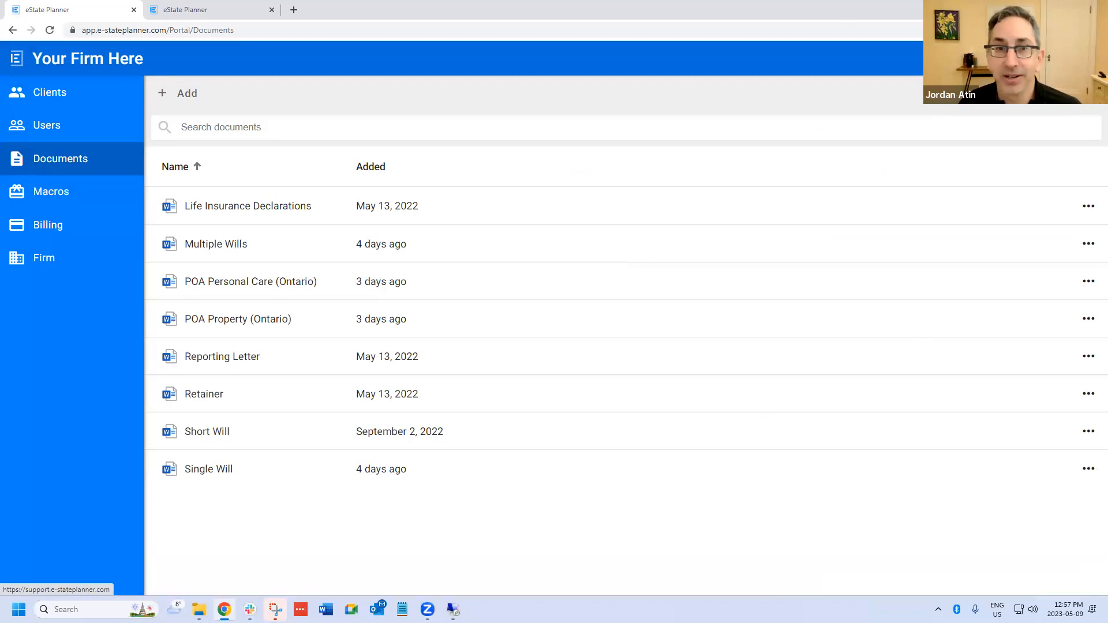
- Open the support help centre and search its articles for "custom"
click(1004, 58)
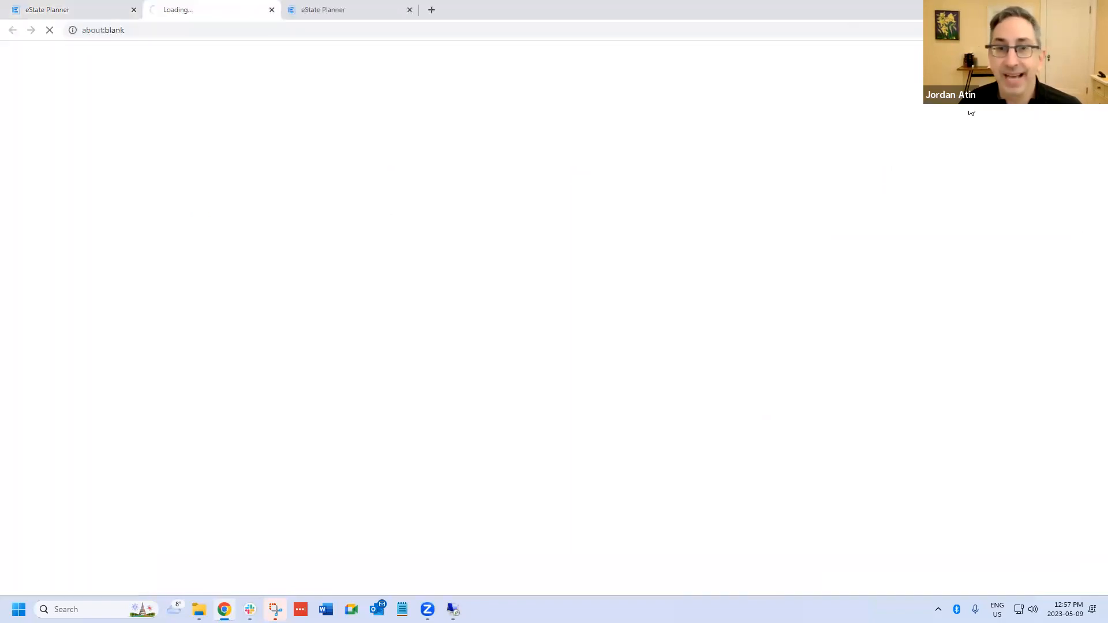
click(350, 231)
text(c)
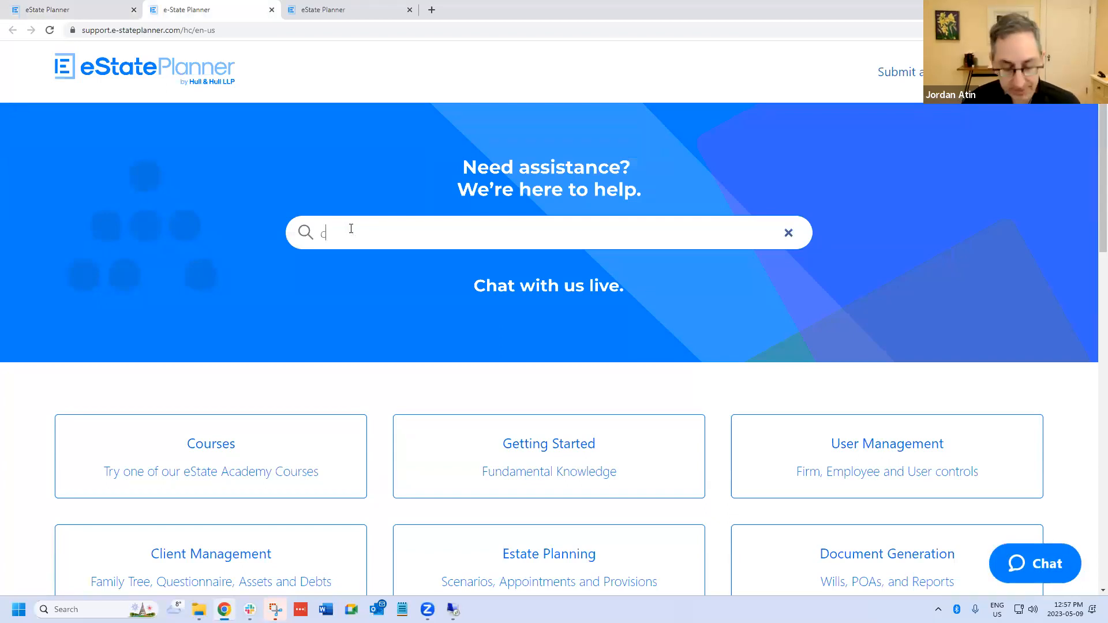
text(ustom)
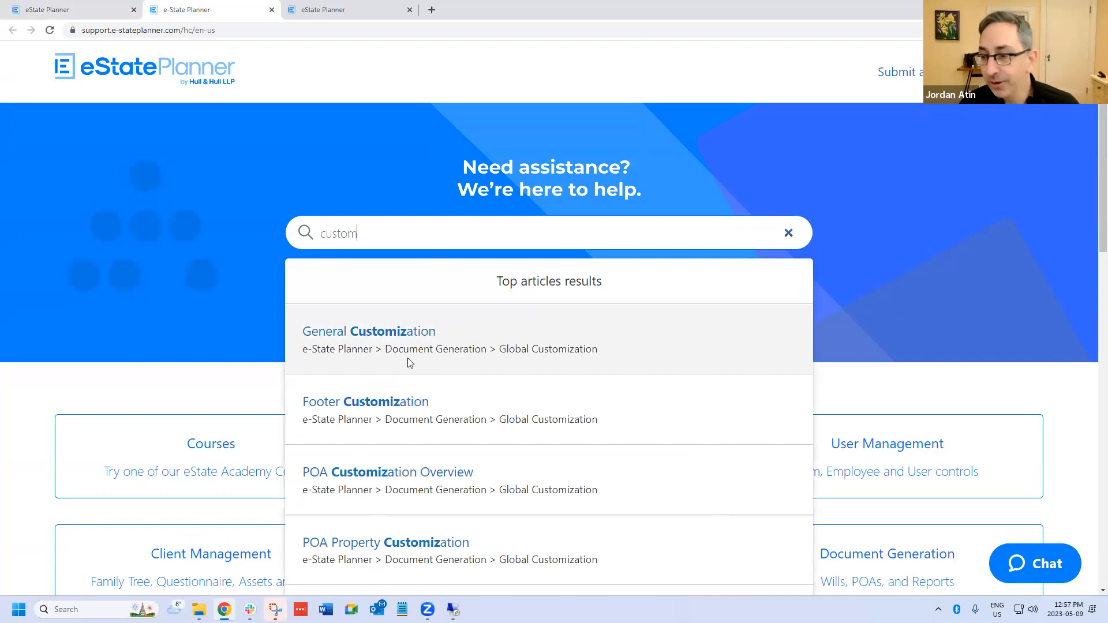
- View the help centre's live support chat form, minimize it and return to the firm's document list
click(1017, 560)
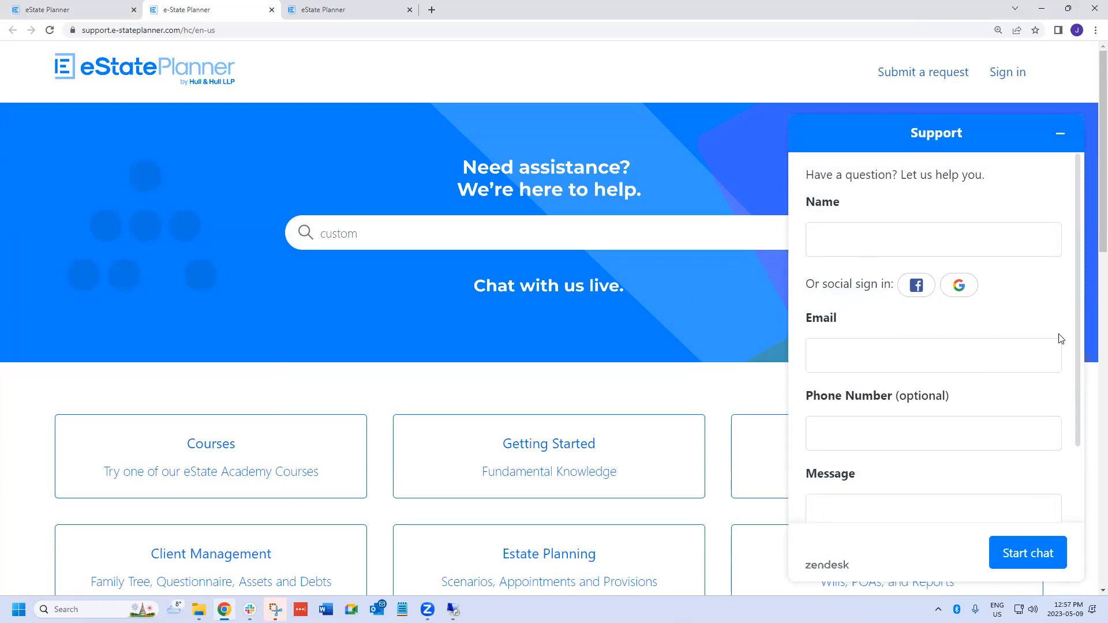
click(1060, 134)
click(87, 10)
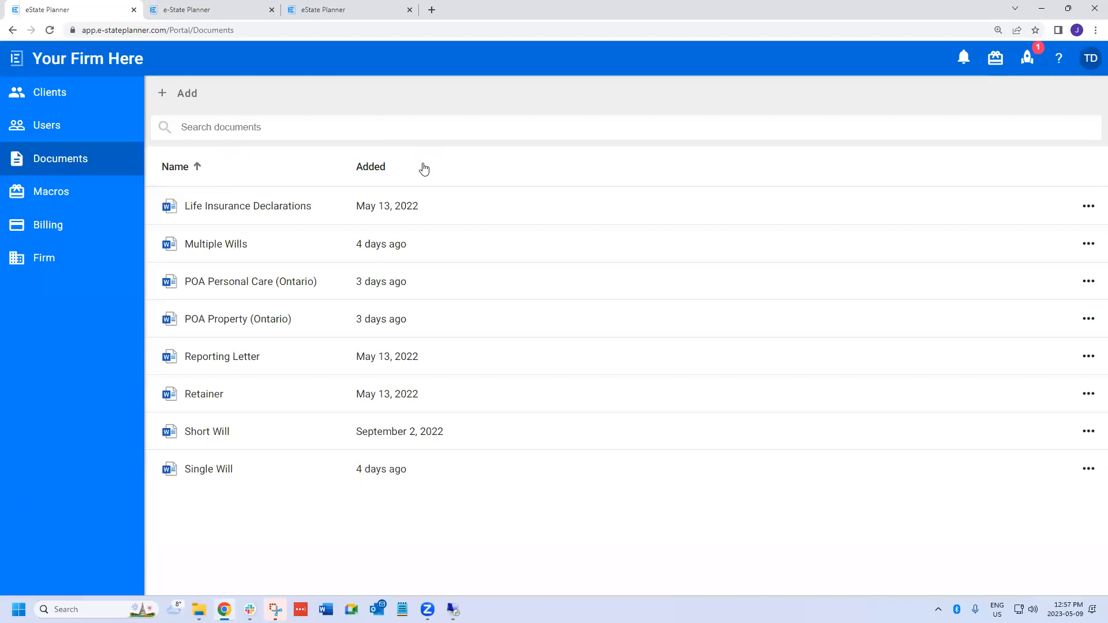
- Search a new help centre page for "short" and read the Short Will article down to its comparison video
click(1058, 58)
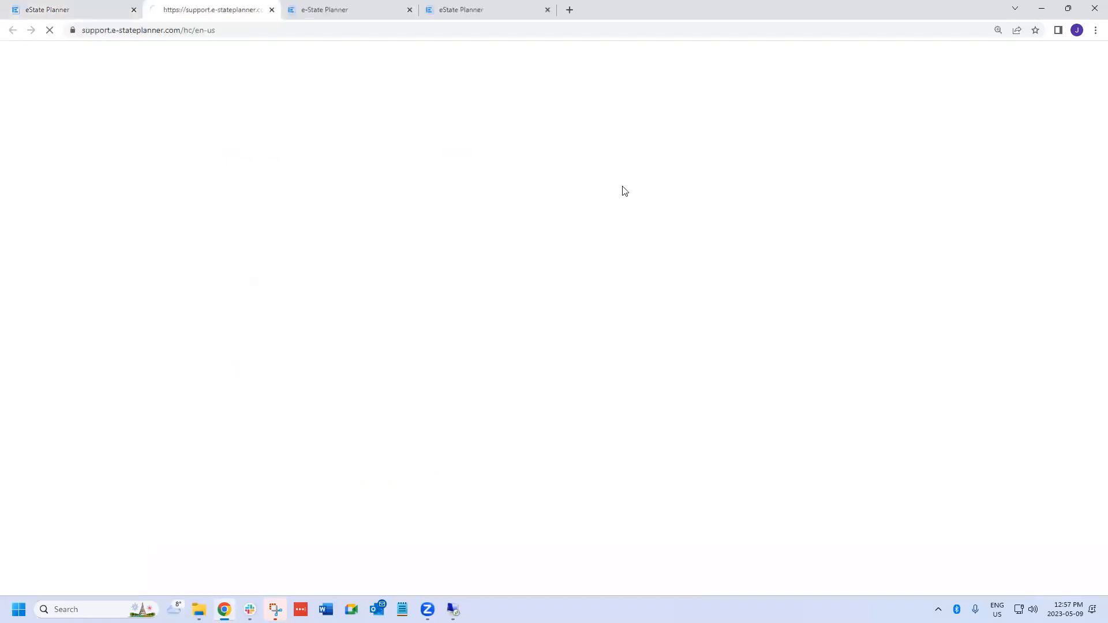
text(short)
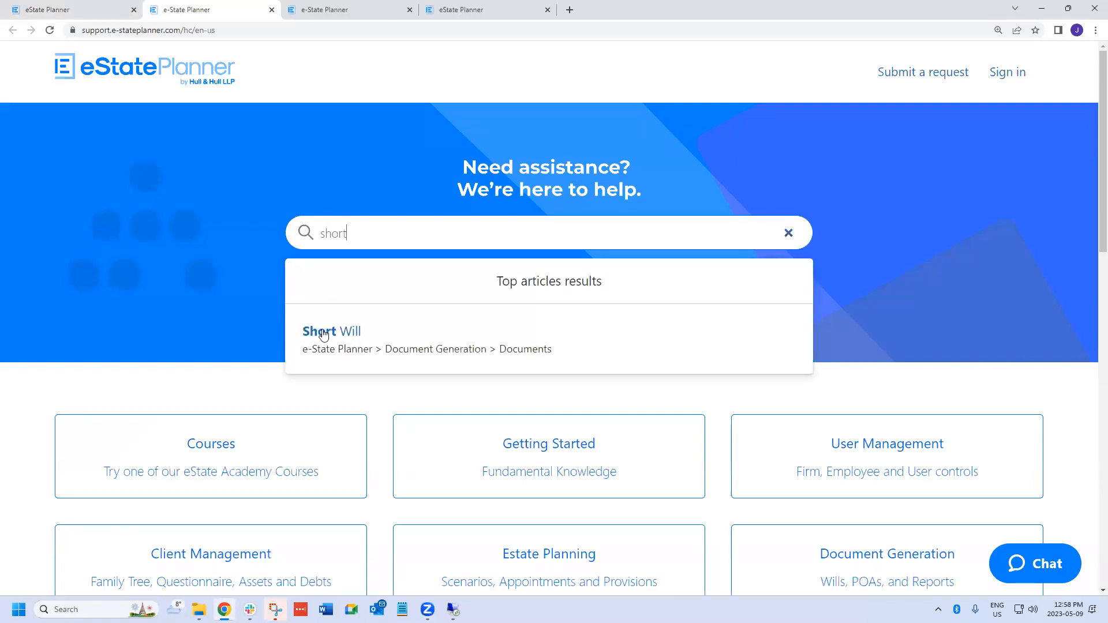
click(323, 333)
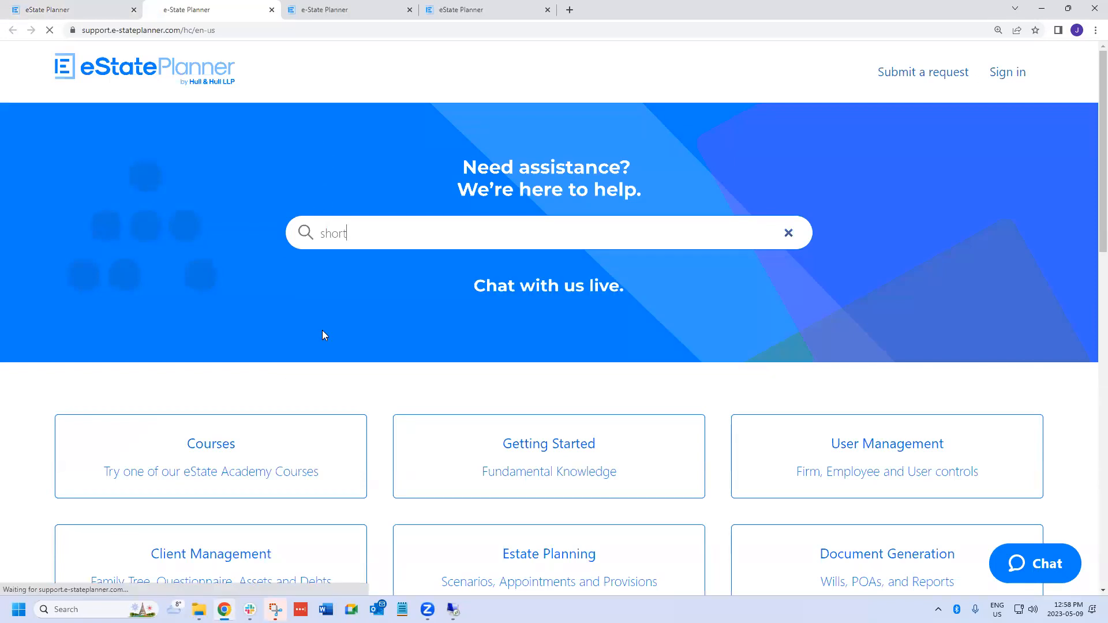
scroll(334, 391, down, 2)
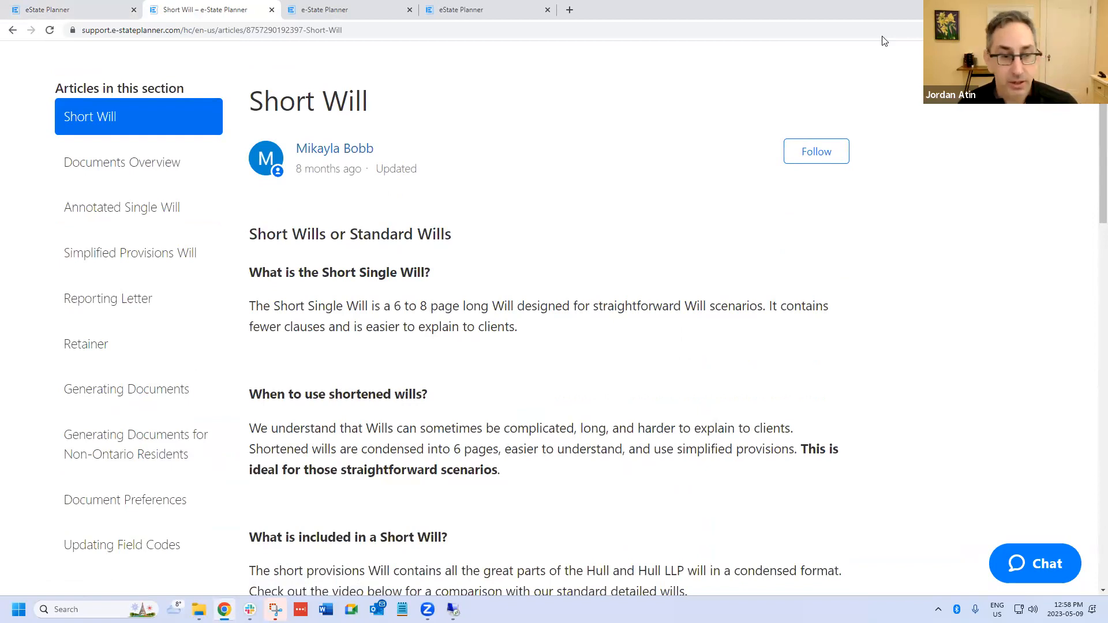
scroll(584, 323, down, 5)
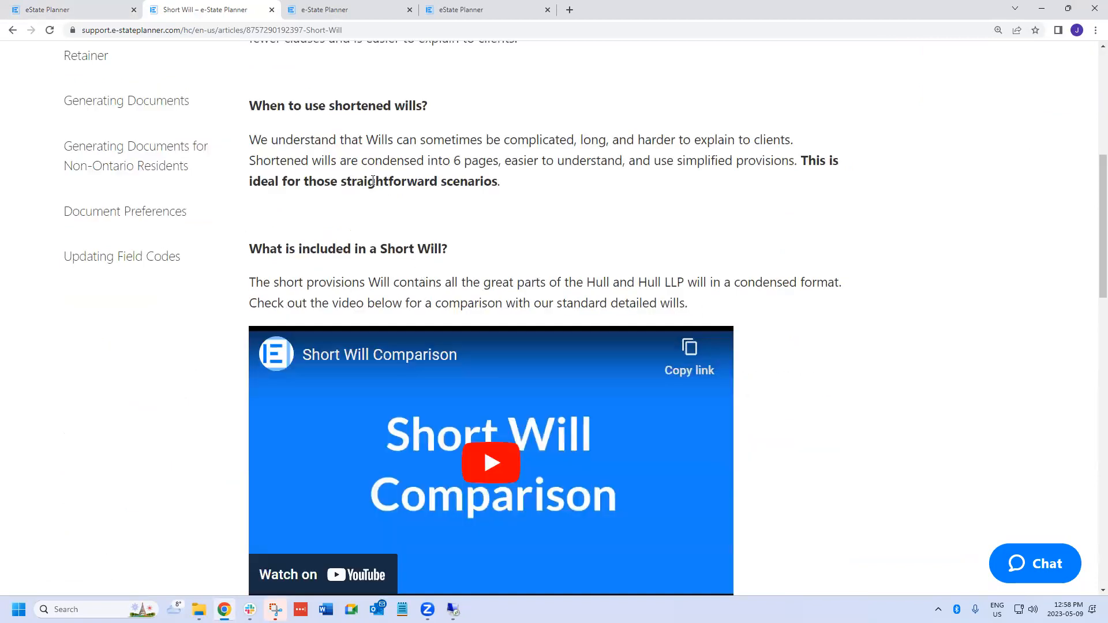
- Review the Short Will article from its introduction down to the Clause Changes and Red Line Comparison links, and return to its beginning
scroll(384, 161, up, 5)
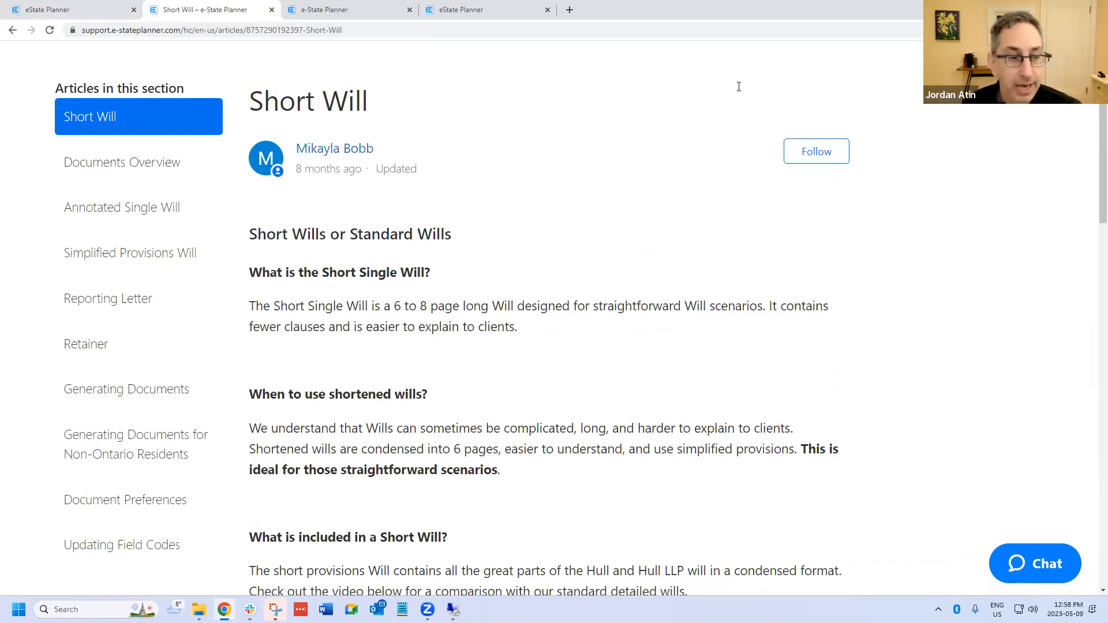
scroll(450, 391, down, 8)
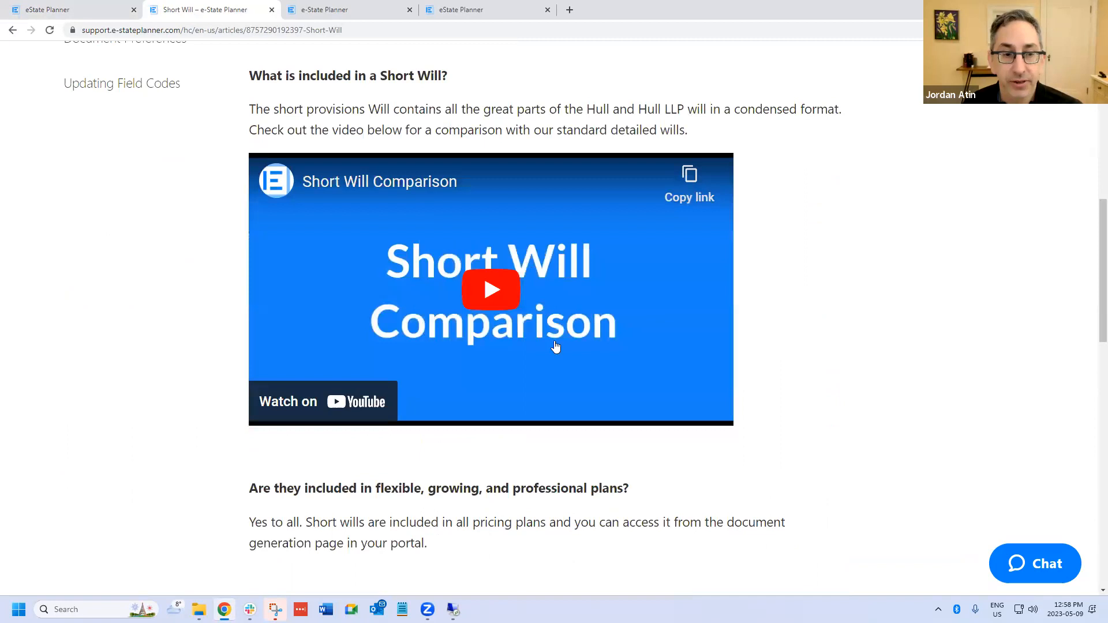
scroll(547, 376, down, 3)
scroll(524, 409, down, 2)
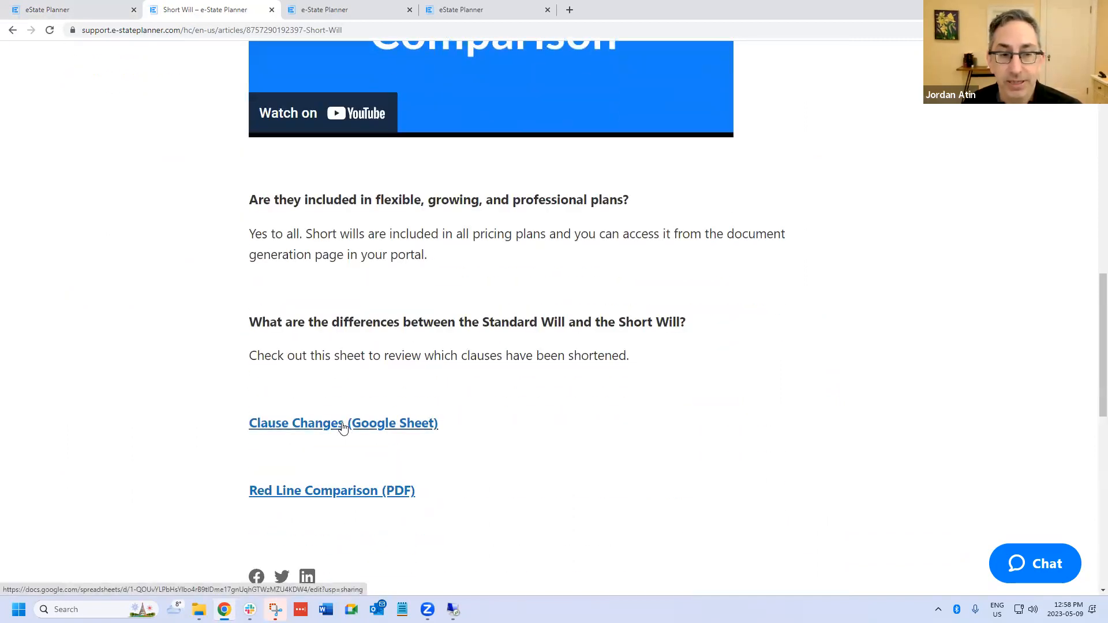
scroll(358, 424, down, 3)
scroll(356, 426, up, 6)
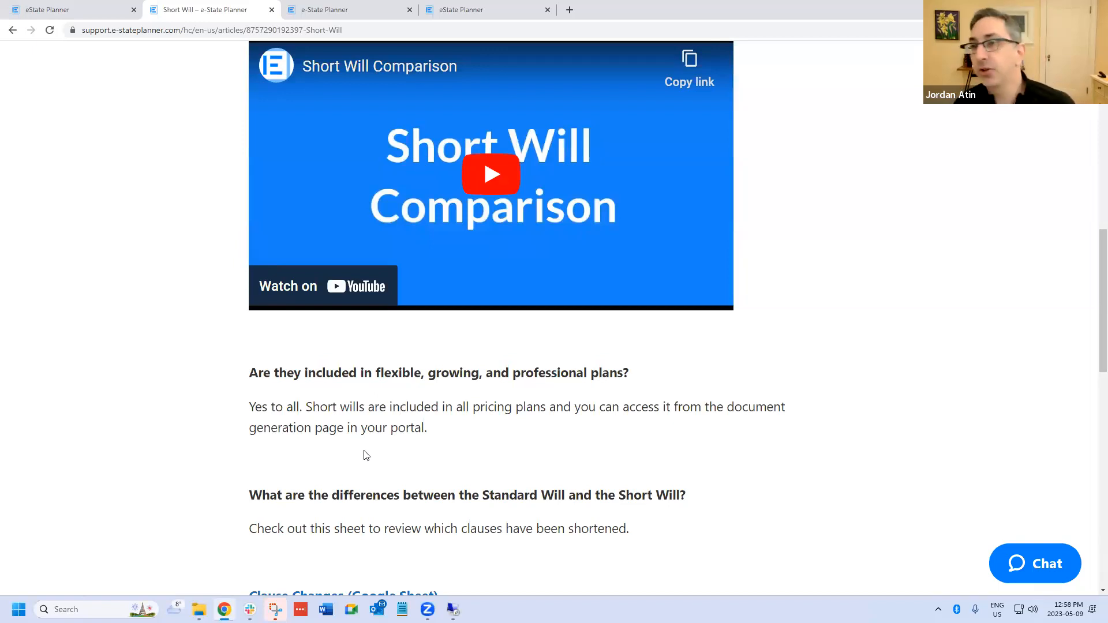
scroll(365, 471, up, 3)
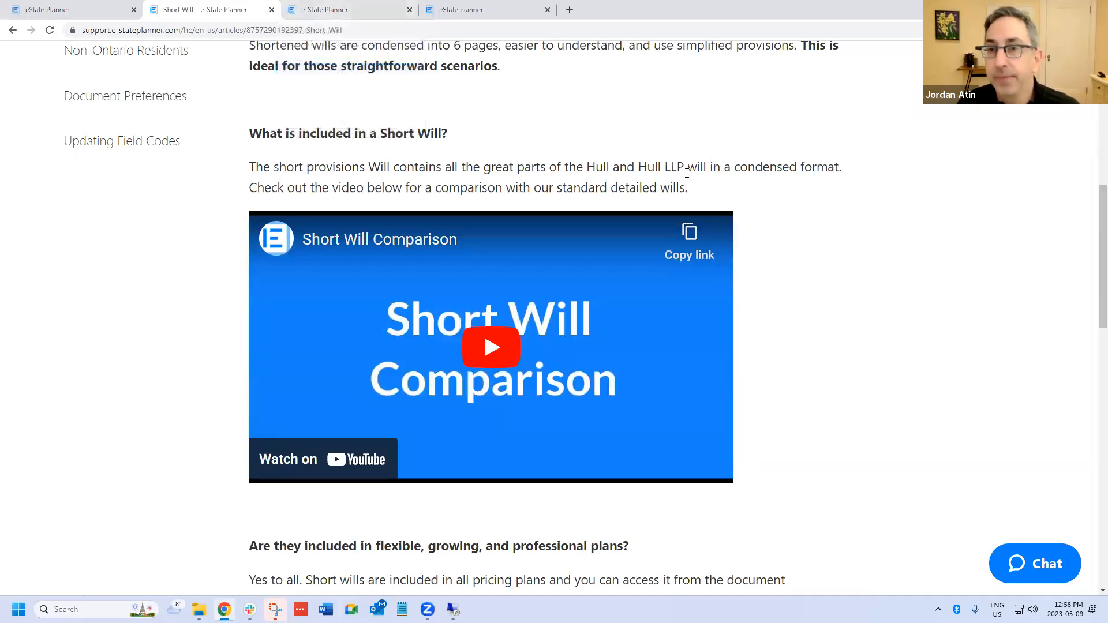
scroll(667, 170, up, 7)
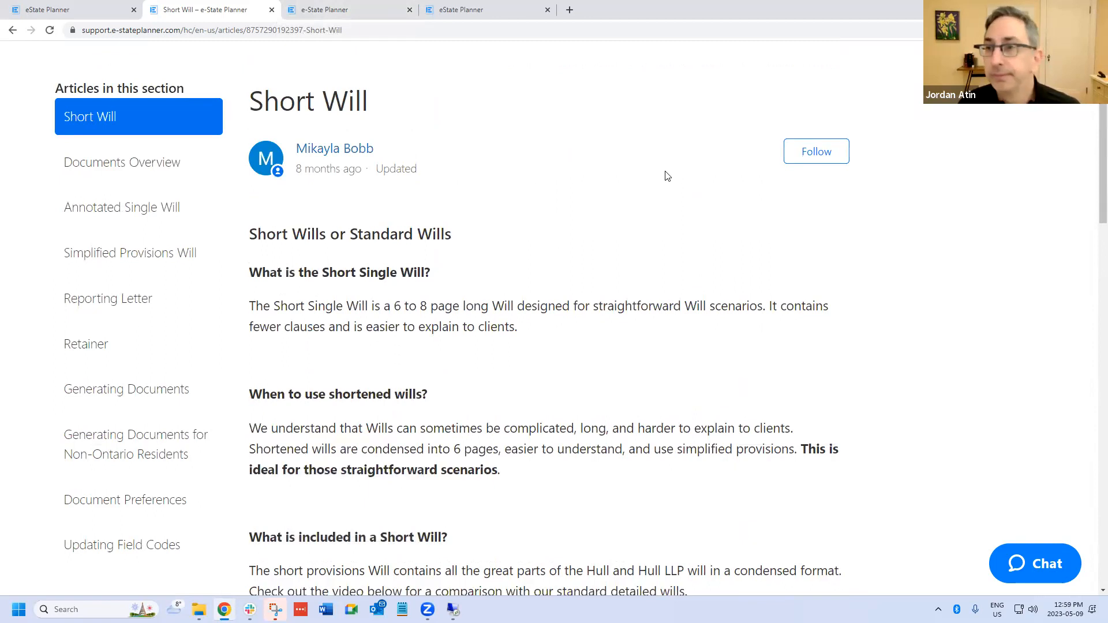
- Return to the firm's document list, review the Short Will's Administrative Provisions options and close the Short Will settings without changes
click(89, 11)
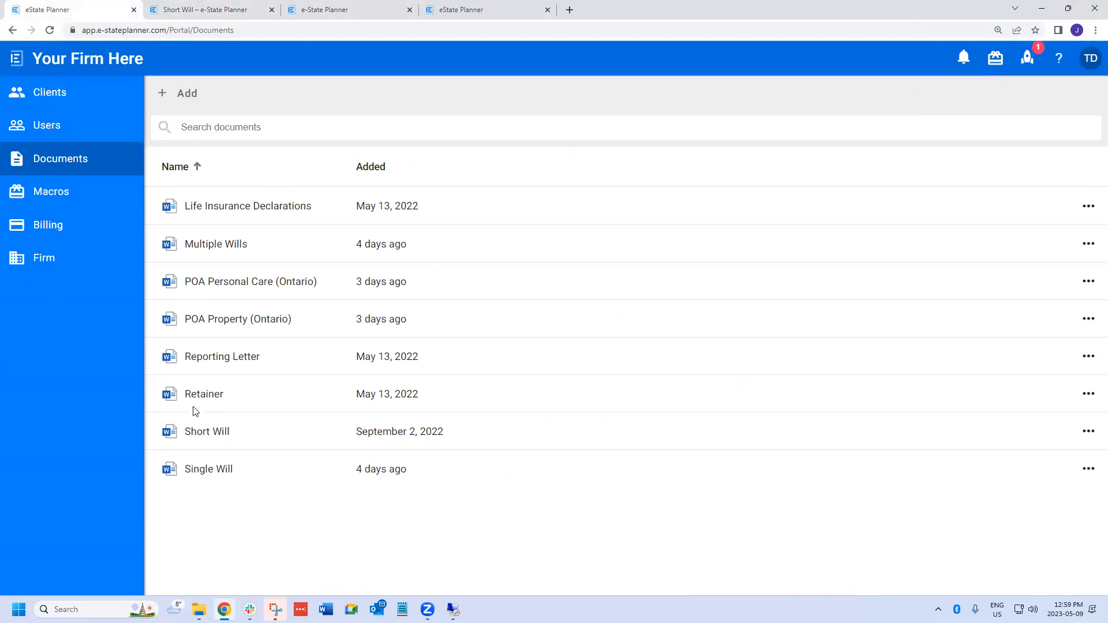
click(203, 438)
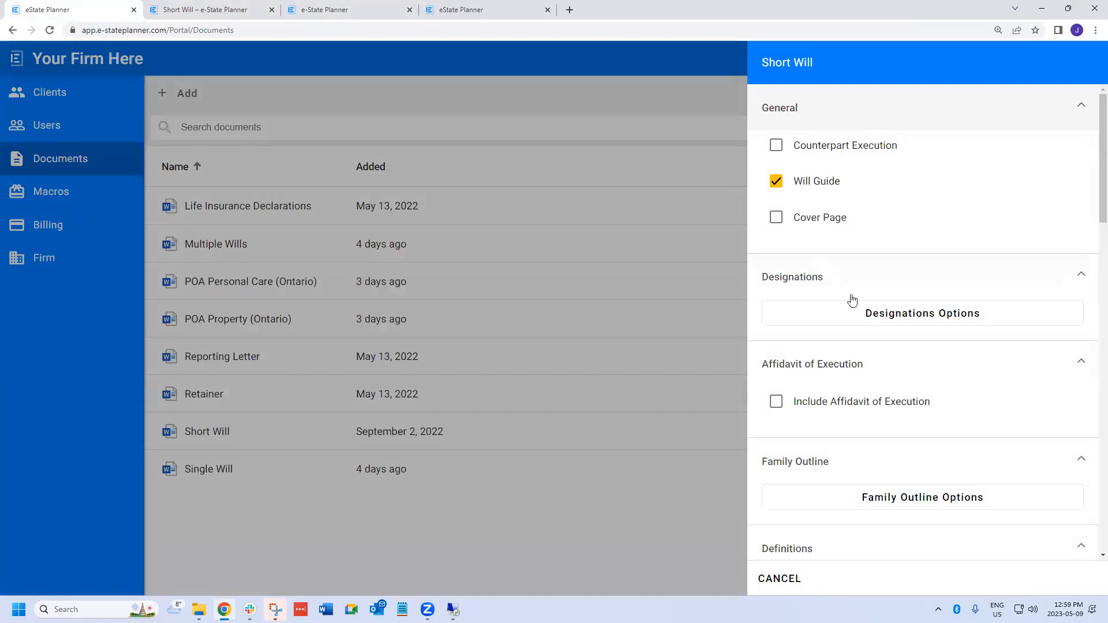
scroll(854, 303, down, 5)
scroll(856, 306, down, 1)
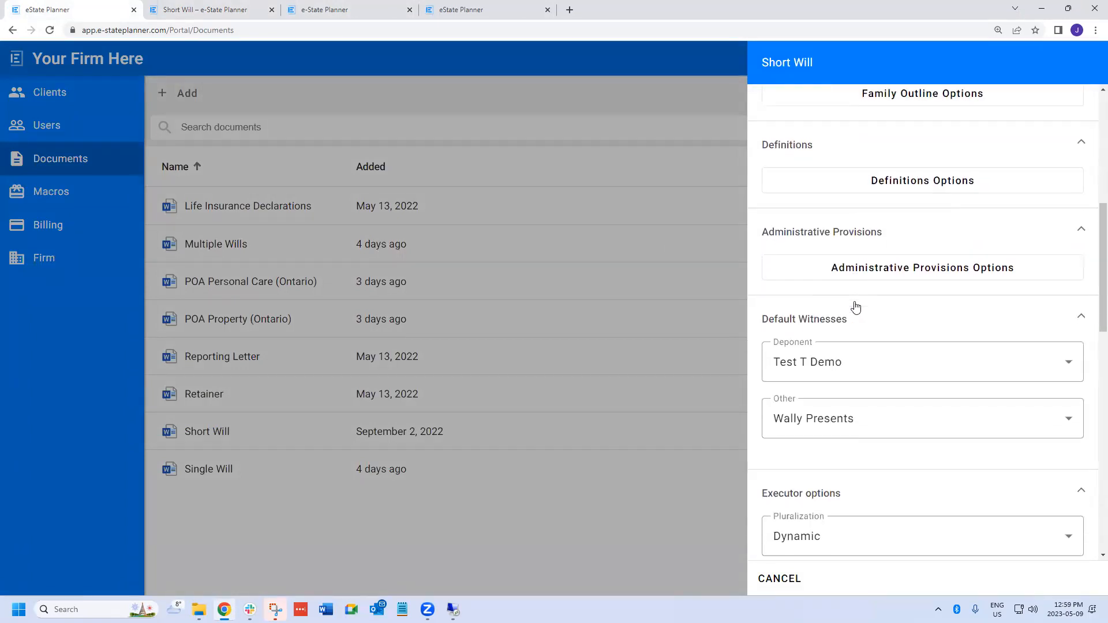
click(886, 271)
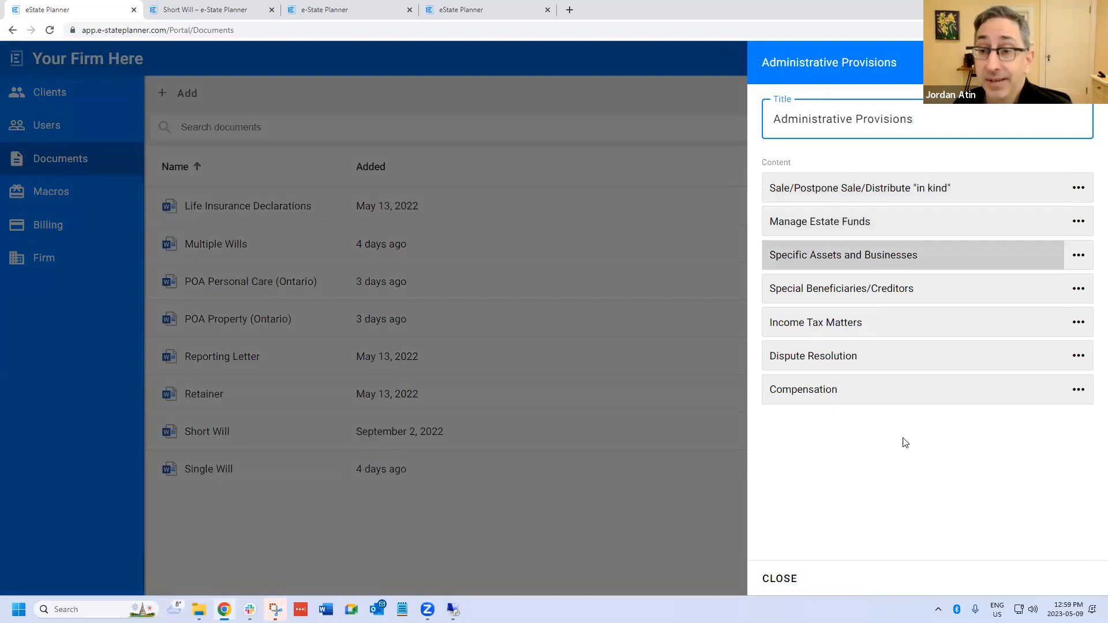
click(782, 581)
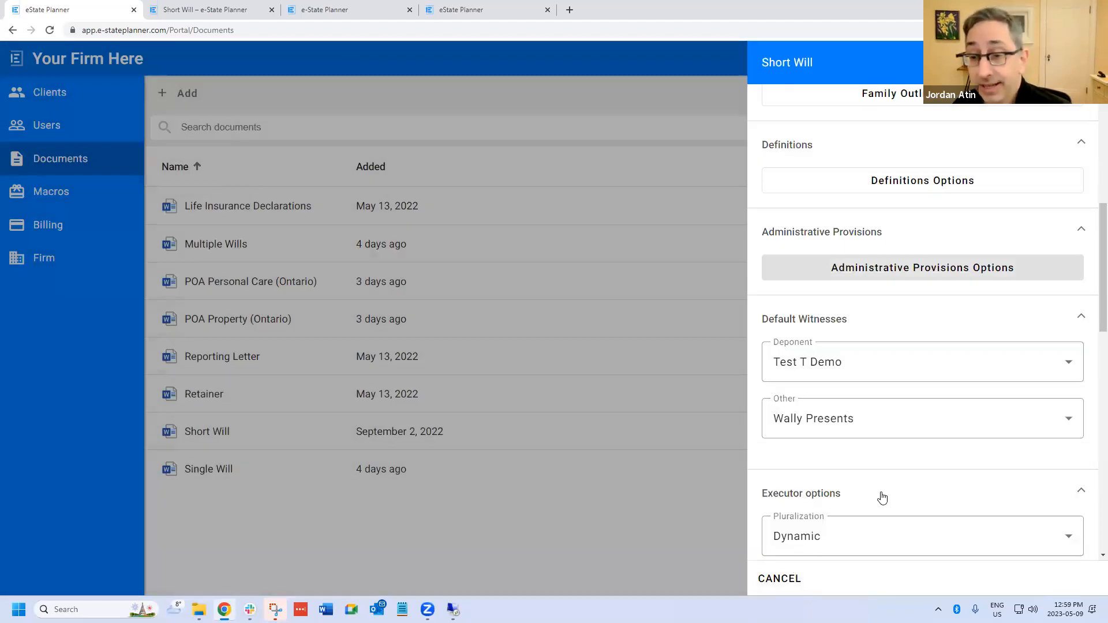
scroll(881, 498, down, 2)
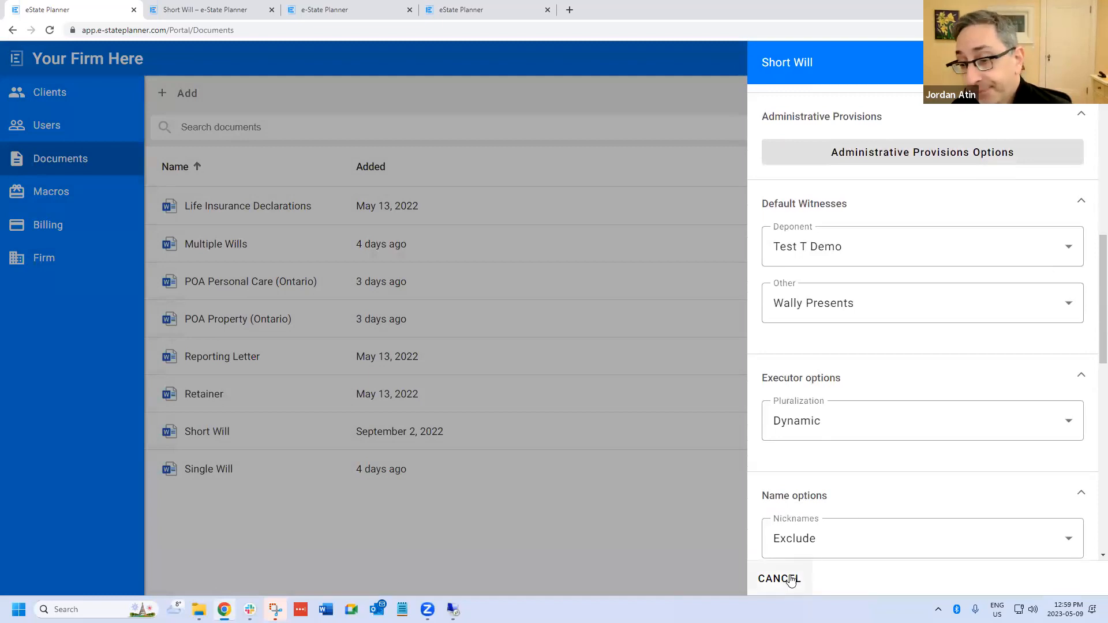
click(777, 580)
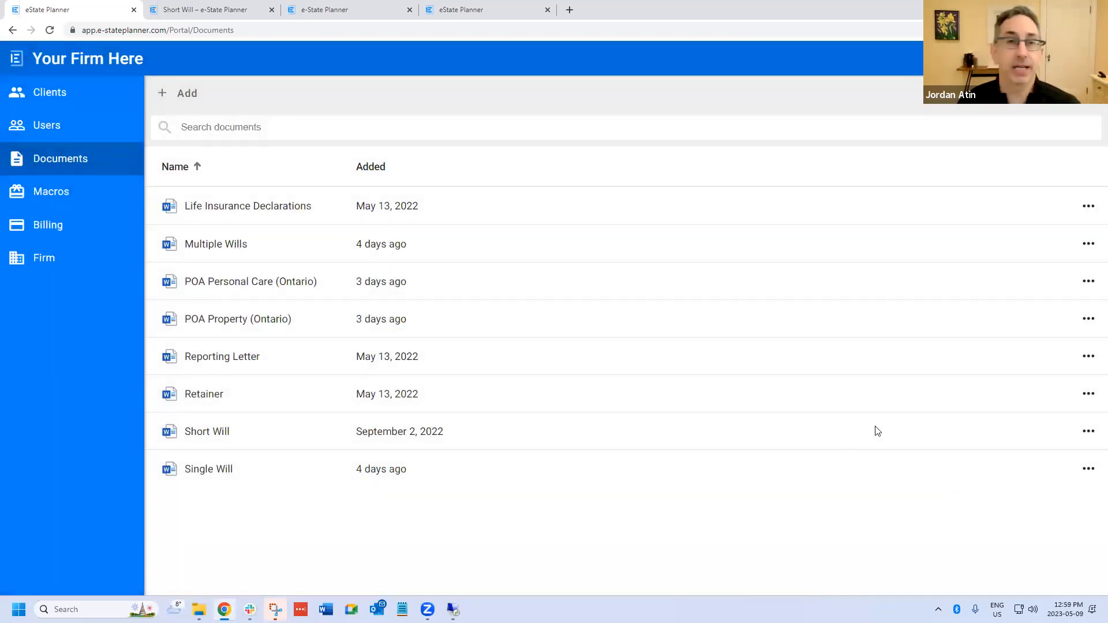